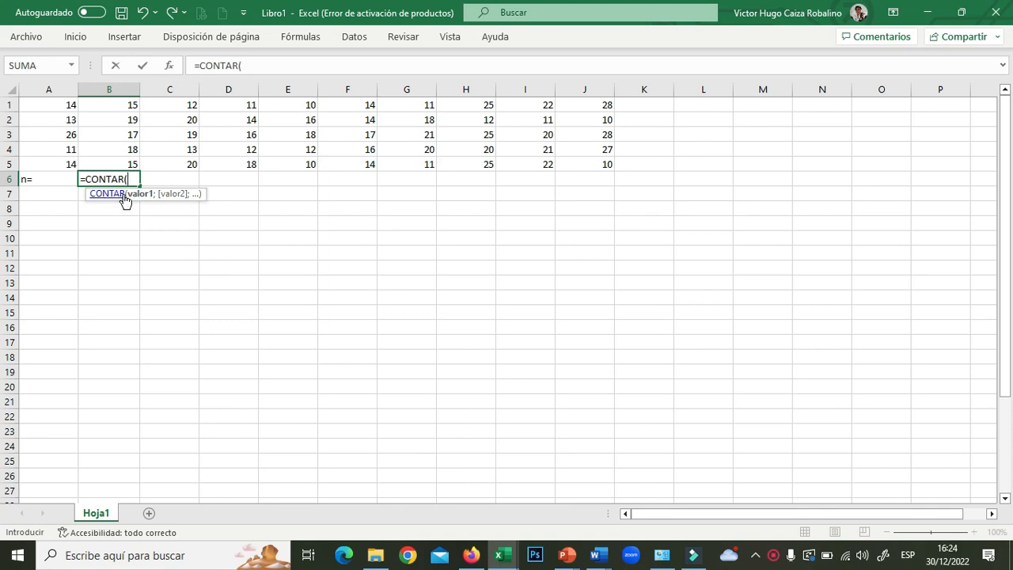
- Count the values in A1:J5 with =CONTAR(A1:J5) in B6, giving 50
{"action": "left_click_drag", "start_coordinate": [57, 104], "coordinate": [582, 162]}
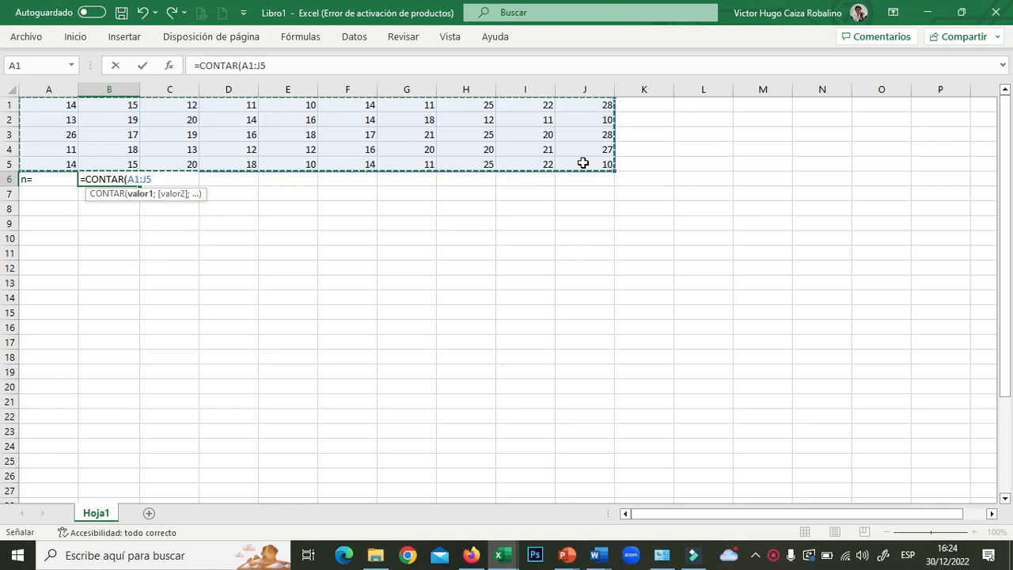
{"action": "type", "text": ")"}
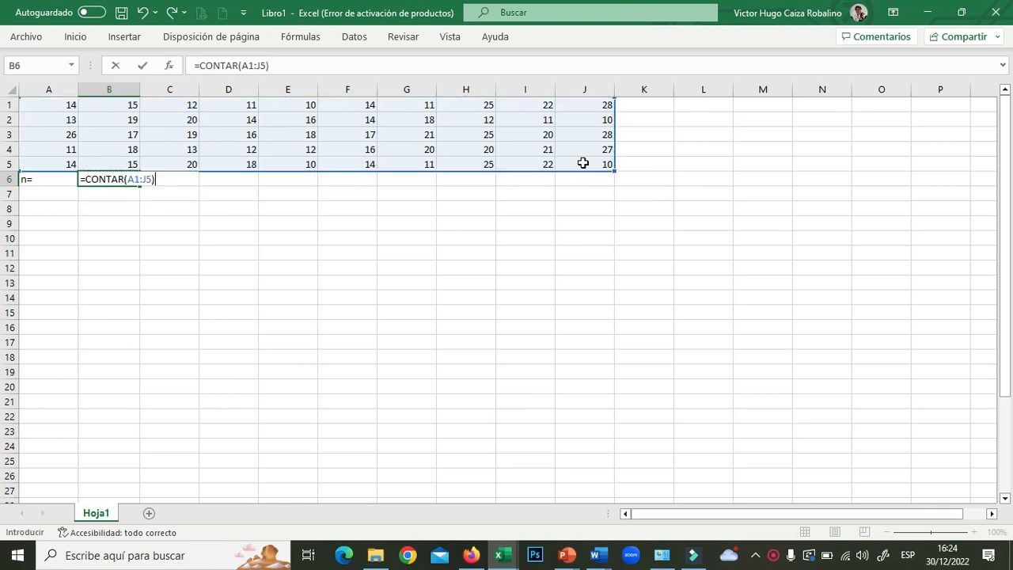
{"action": "key", "text": "Return"}
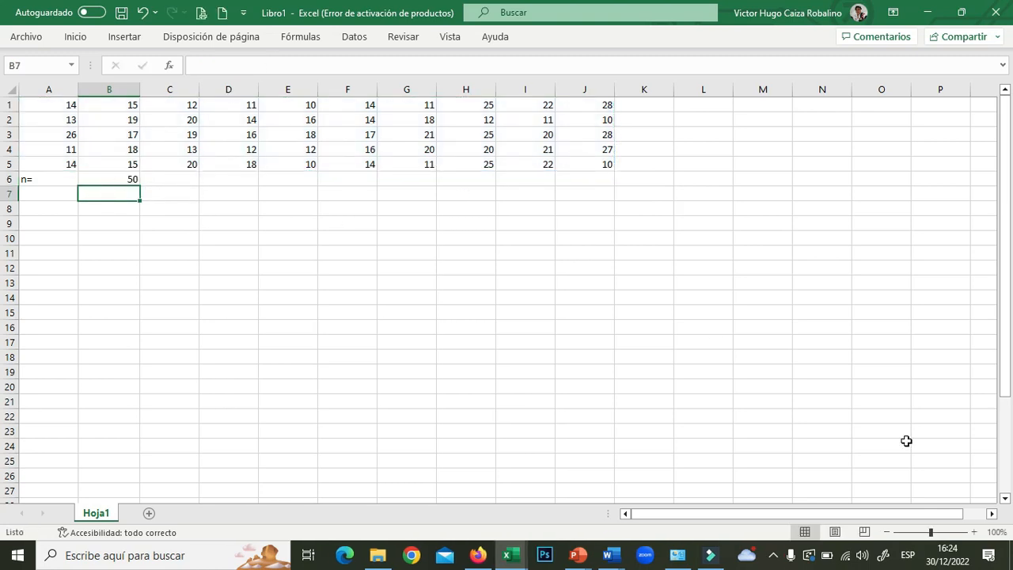
- Zoom the sheet to 140% and type the label MAX= in A7
{"action": "left_click", "coordinate": [973, 532]}
{"action": "left_click", "coordinate": [973, 531]}
{"action": "left_click", "coordinate": [973, 532]}
{"action": "left_click", "coordinate": [973, 531]}
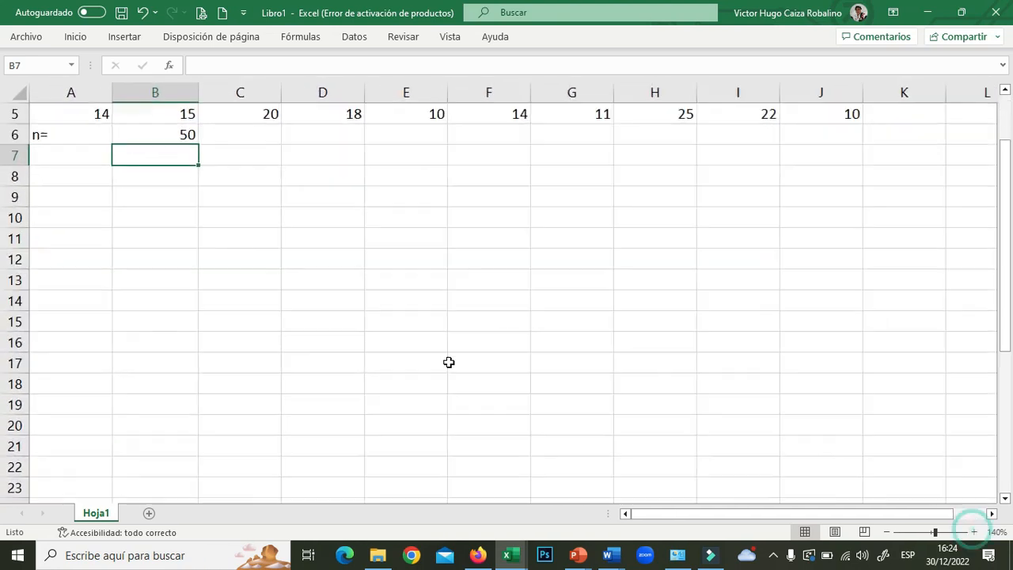
{"action": "scroll", "coordinate": [448, 362], "scroll_direction": "up", "scroll_amount": 2}
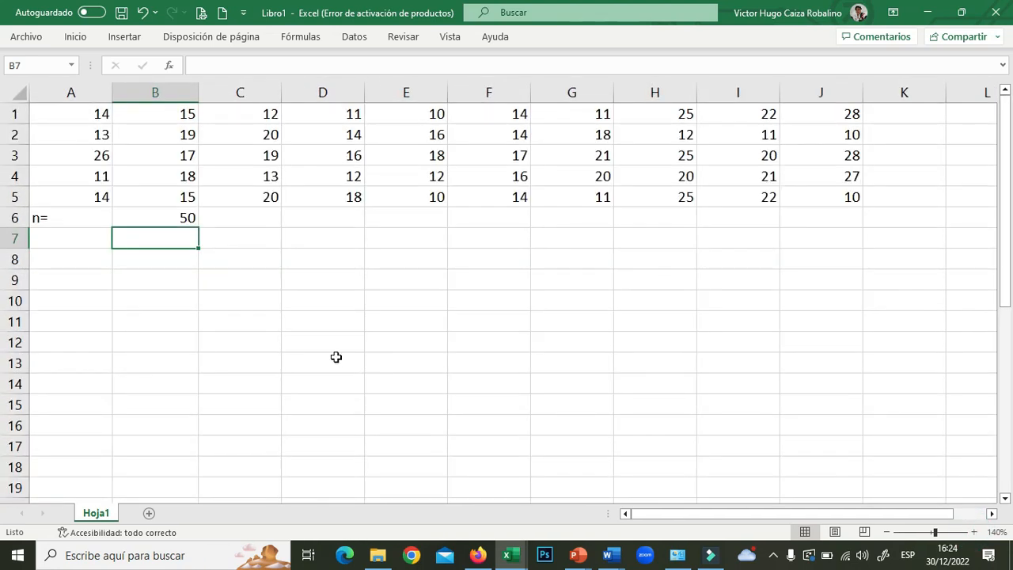
{"action": "left_click", "coordinate": [78, 238]}
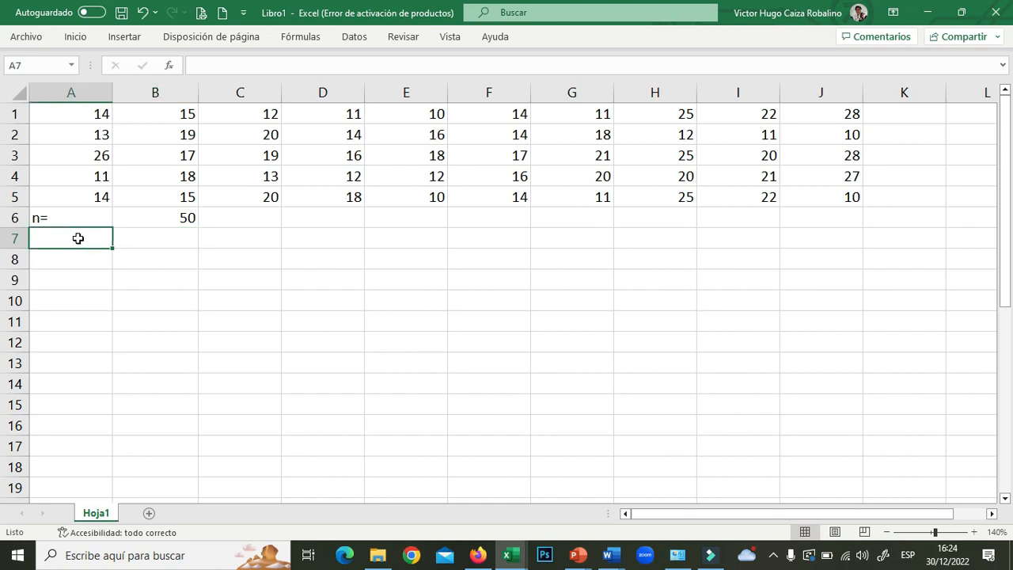
{"action": "type", "text": "M"}
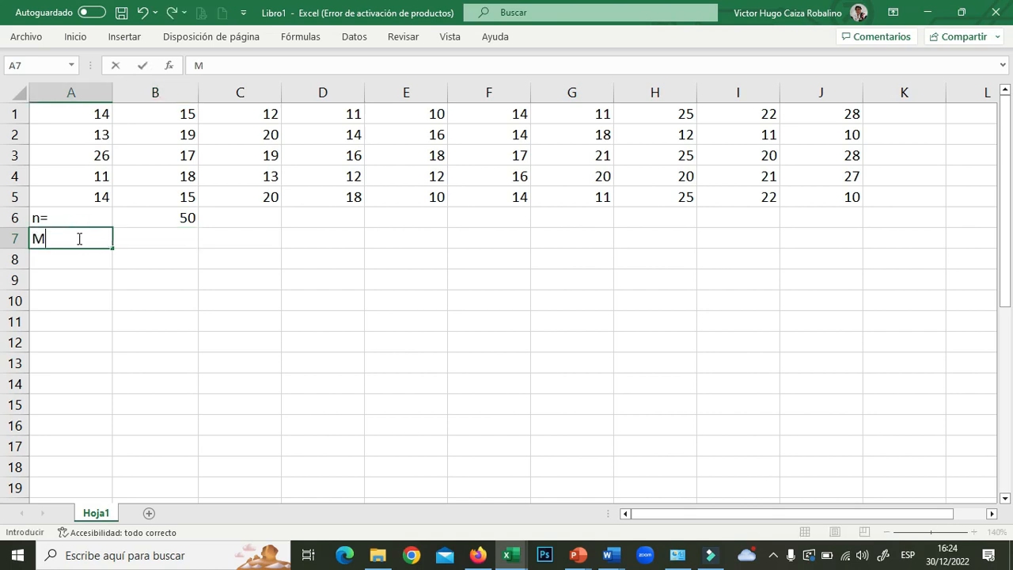
{"action": "type", "text": "AX="}
- Enter =MAX(A1:J5) in B7, returning the maximum 28
{"action": "left_click", "coordinate": [154, 239]}
{"action": "type", "text": "=MAX"}
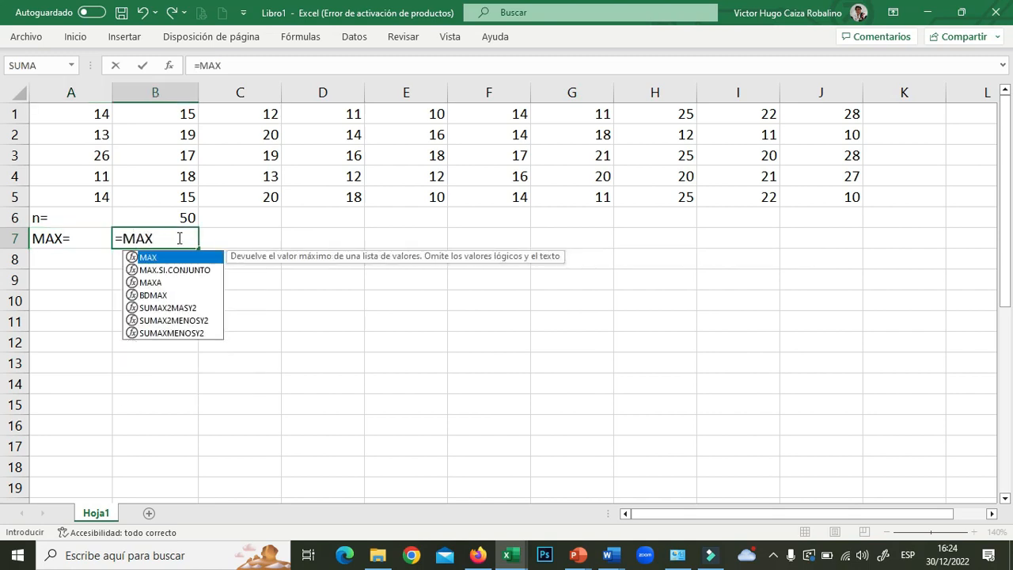
{"action": "double_click", "coordinate": [164, 259]}
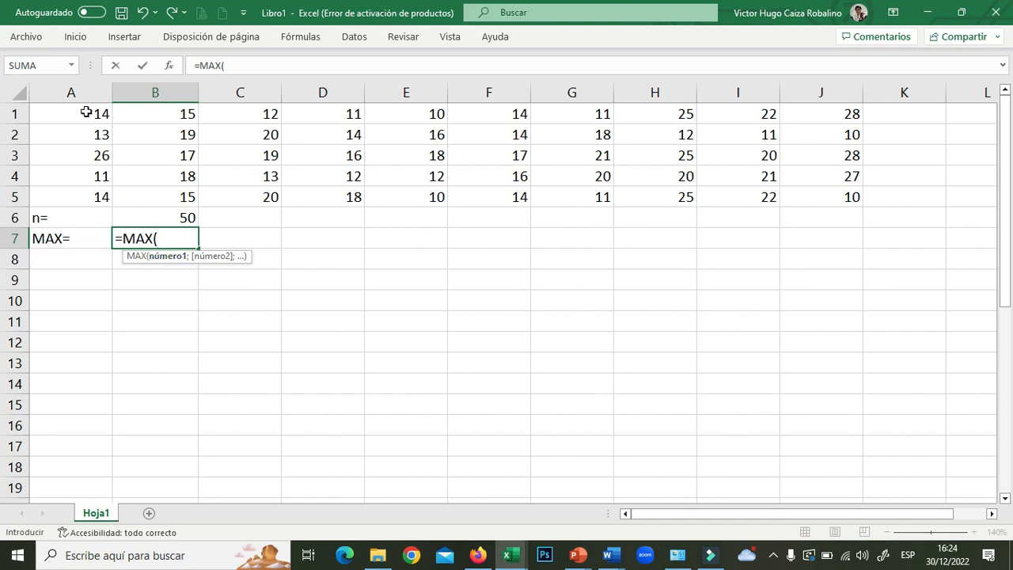
{"action": "left_click_drag", "start_coordinate": [84, 111], "coordinate": [808, 196]}
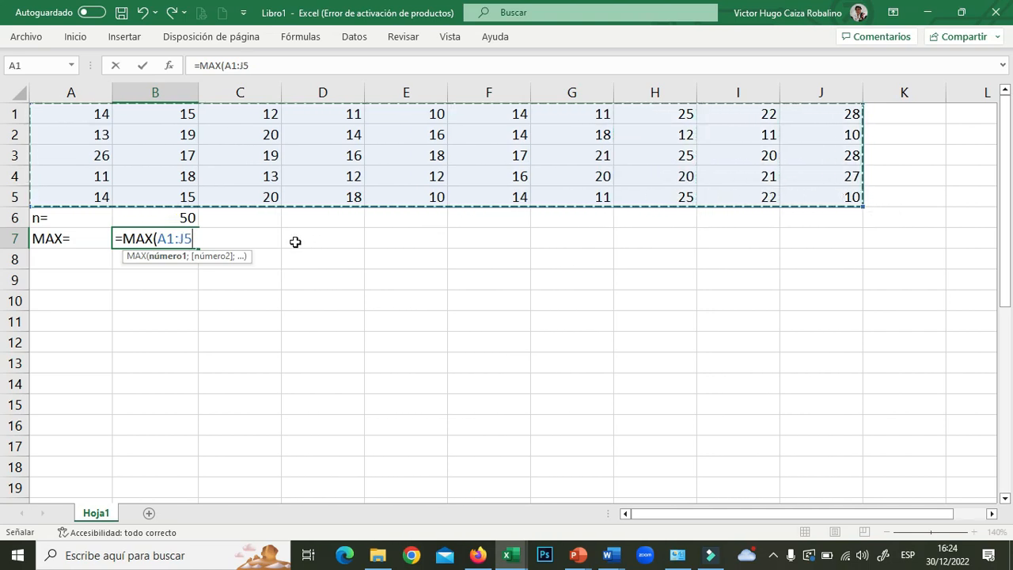
{"action": "type", "text": ")"}
{"action": "key", "text": "ctrl+Return"}
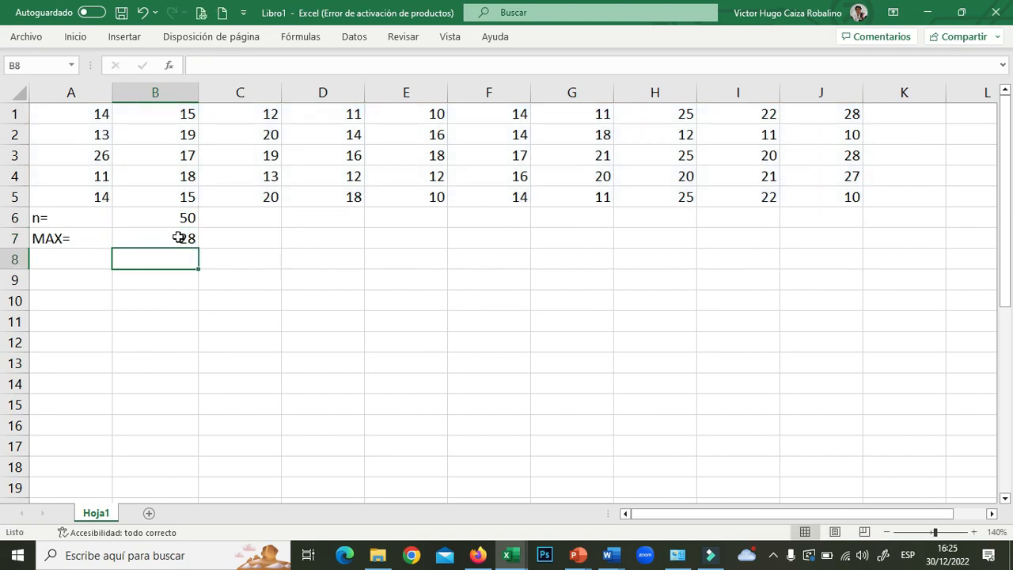
{"action": "left_click", "coordinate": [841, 113]}
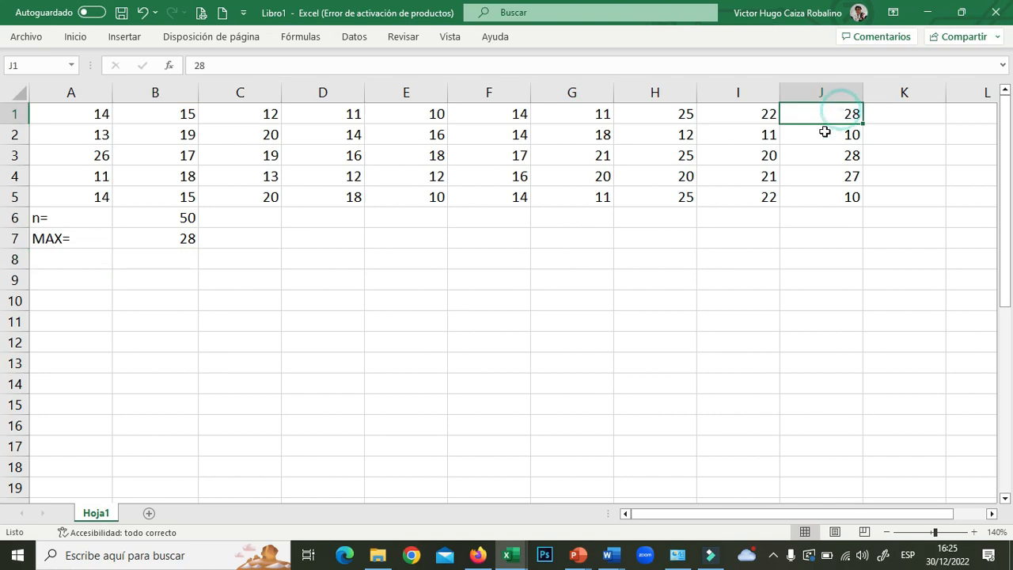
- Label A8 min=, compute =MIN(A1:J5) in B8 returning 10, and type RANGO= in A9
{"action": "left_click", "coordinate": [92, 262]}
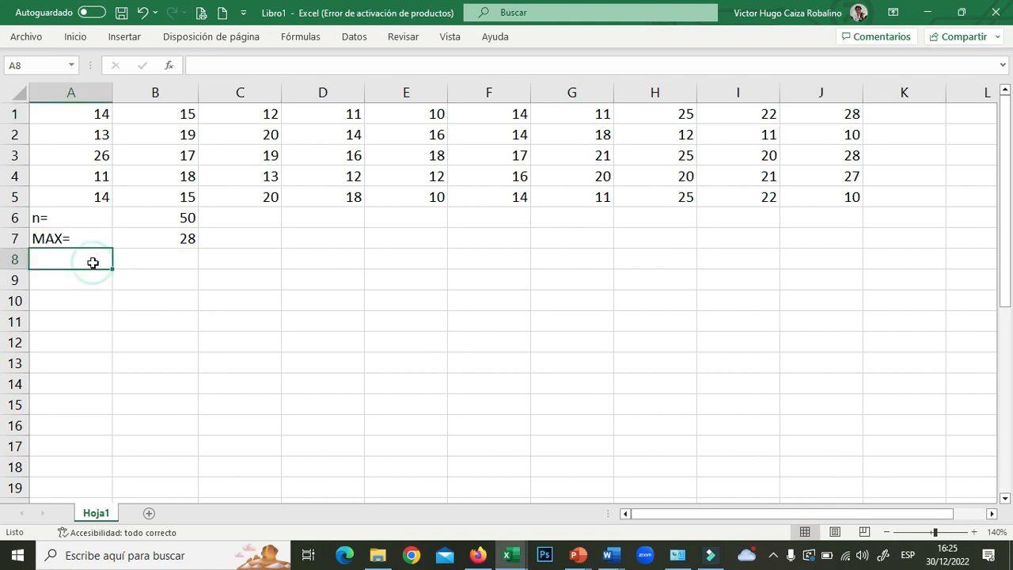
{"action": "type", "text": "ml"}
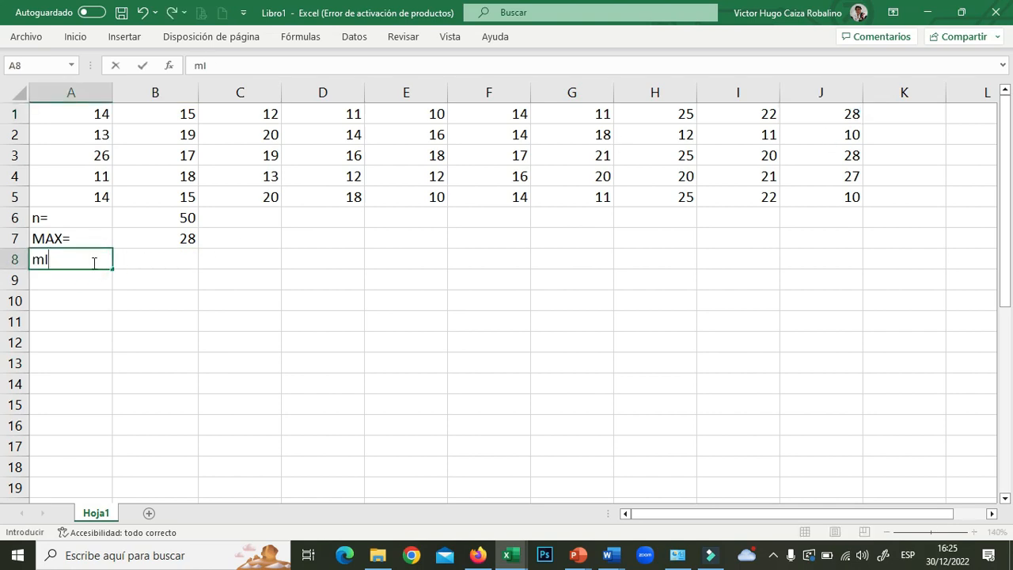
{"action": "type", "text": "n="}
{"action": "left_click", "coordinate": [159, 255]}
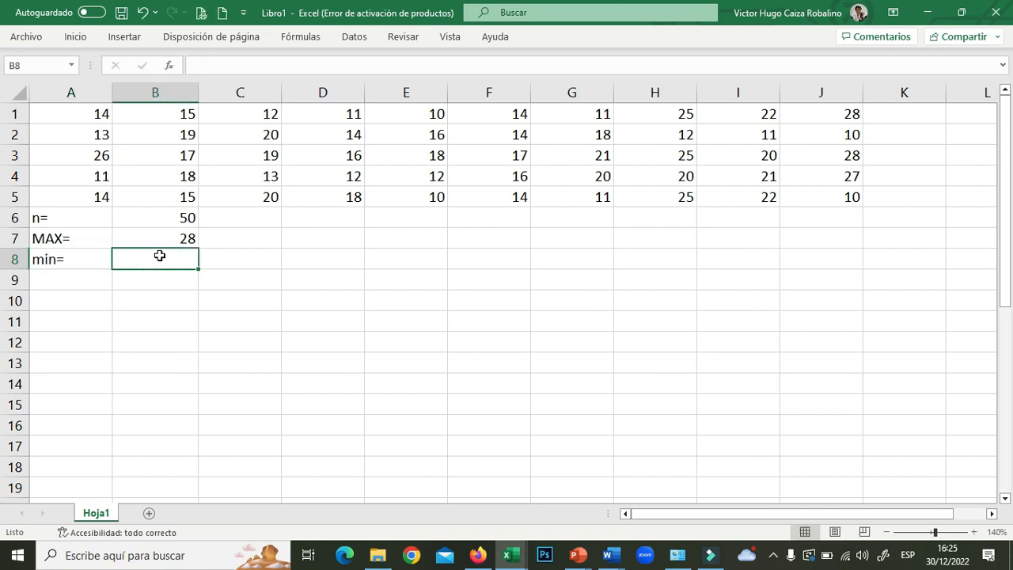
{"action": "type", "text": "="}
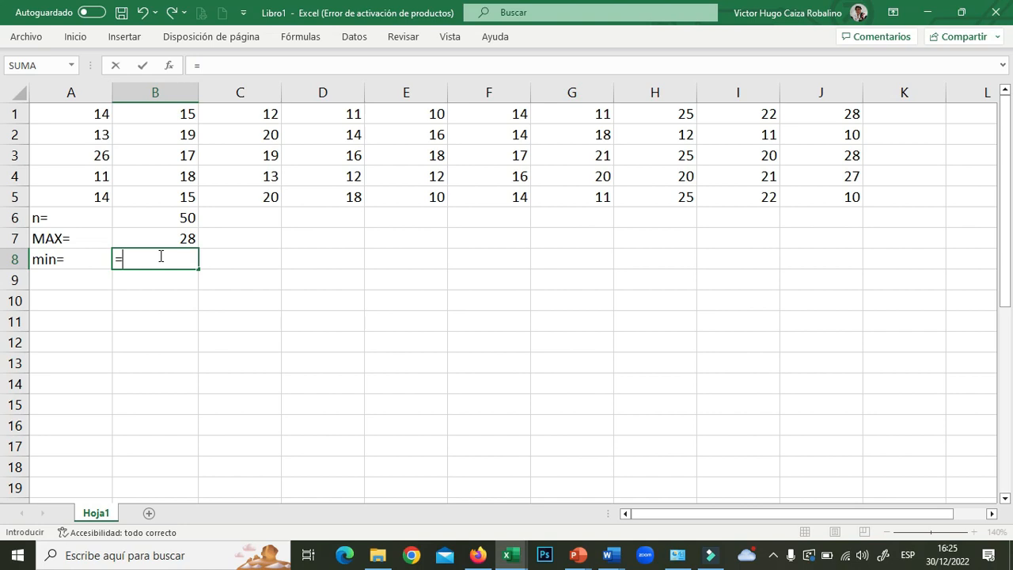
{"action": "type", "text": "MIN"}
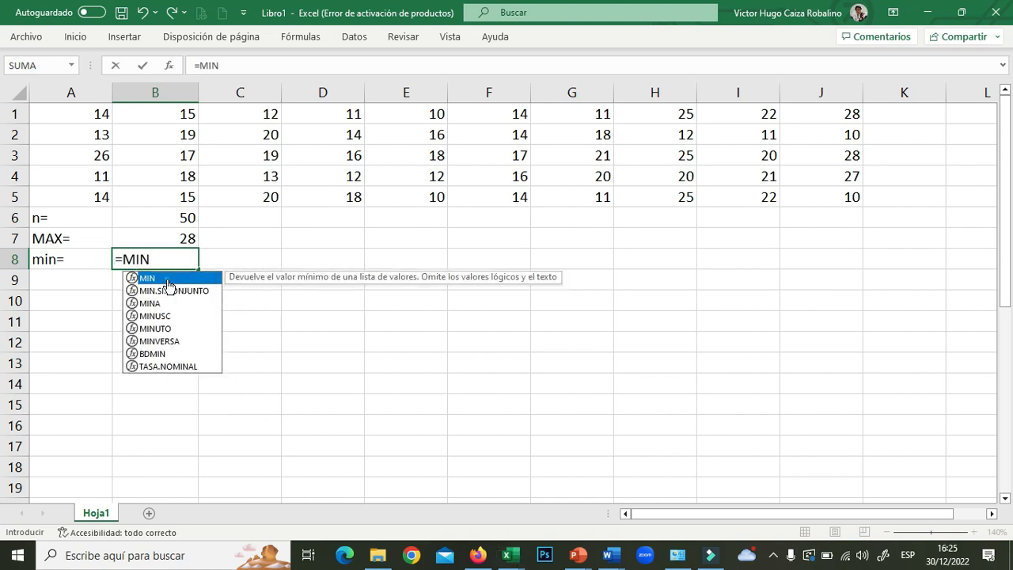
{"action": "type", "text": "("}
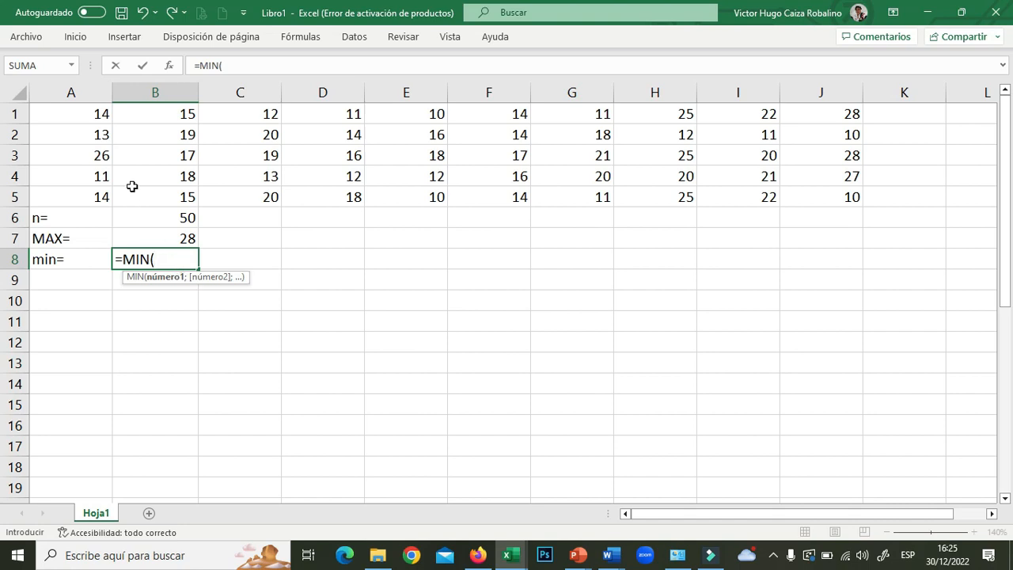
{"action": "left_click_drag", "start_coordinate": [85, 113], "coordinate": [815, 197]}
{"action": "type", "text": ")"}
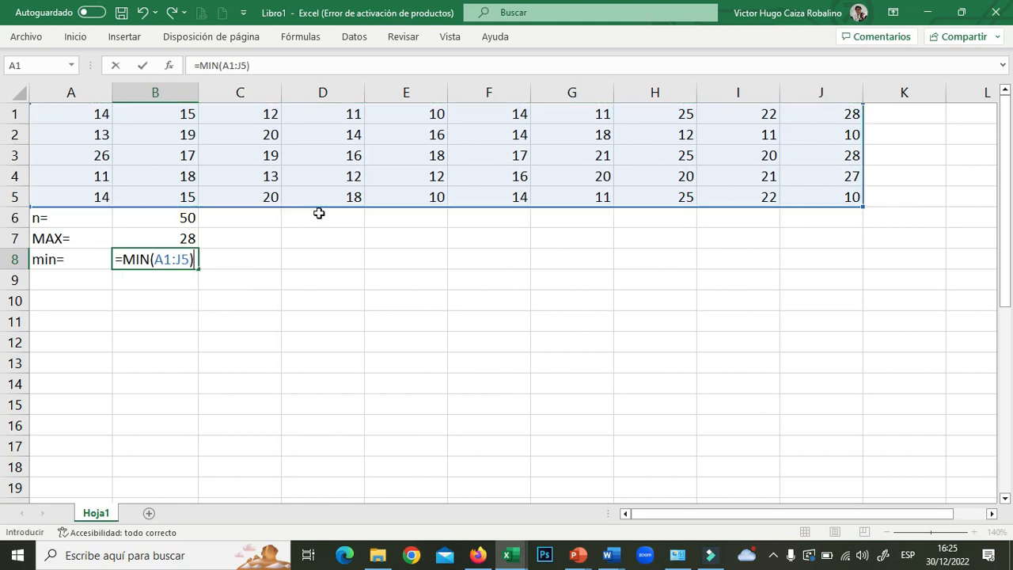
{"action": "key", "text": "Return"}
{"action": "left_click", "coordinate": [70, 283]}
{"action": "type", "text": "RANGO"}
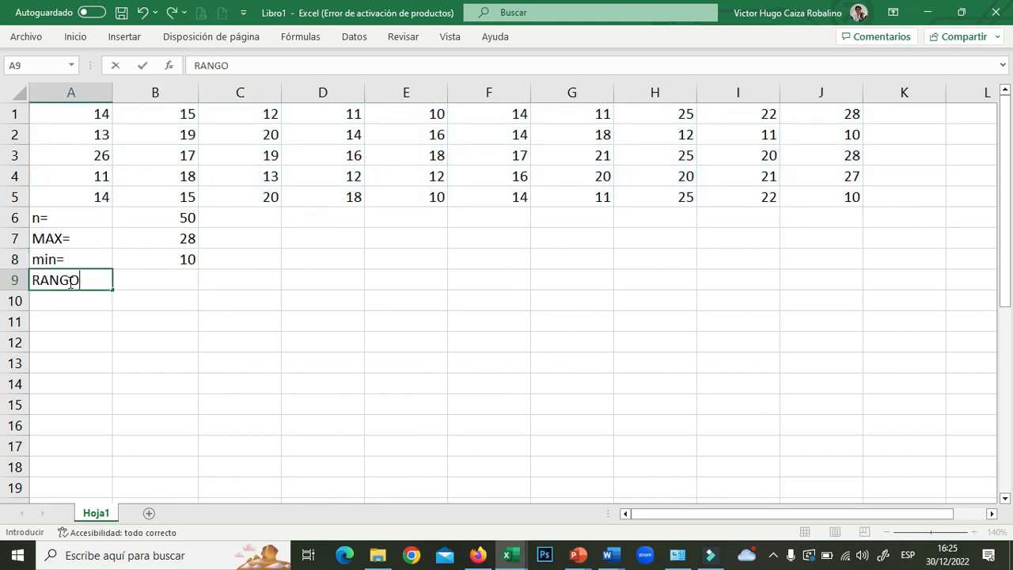
{"action": "type", "text": "="}
- Enter =B7-B8 in B9 so the range shows 18
{"action": "left_click", "coordinate": [156, 280]}
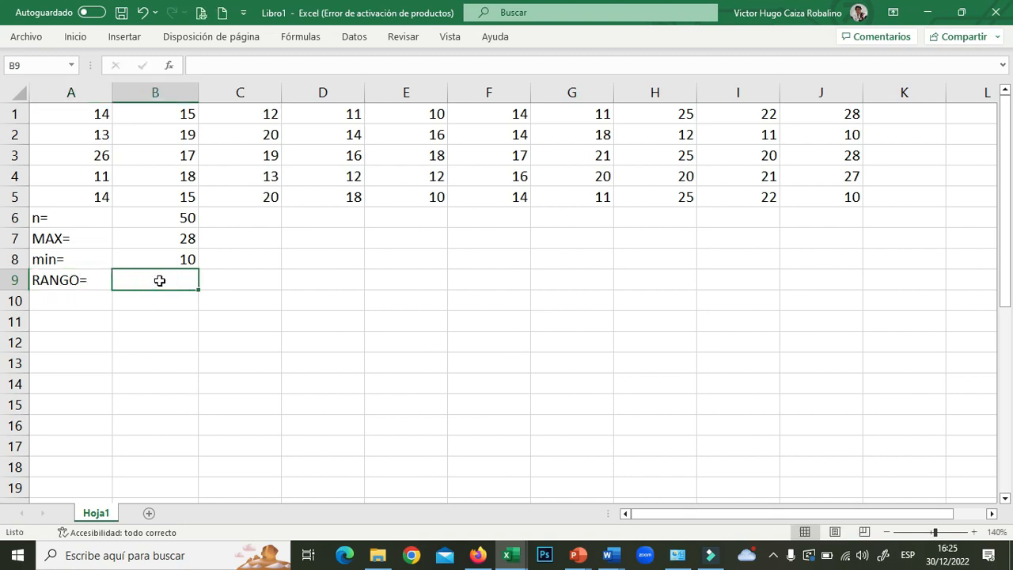
{"action": "type", "text": "="}
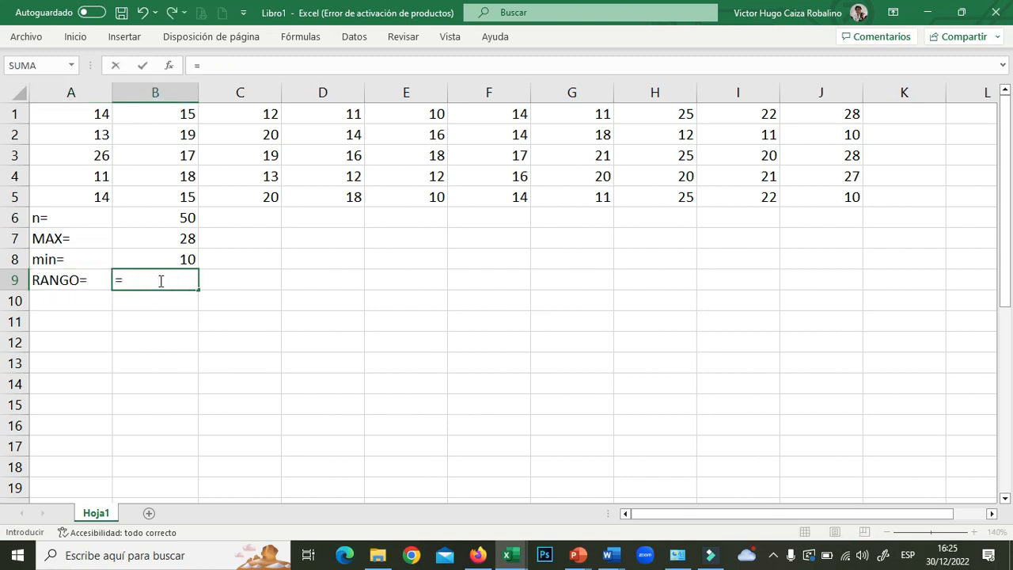
{"action": "left_click", "coordinate": [167, 238]}
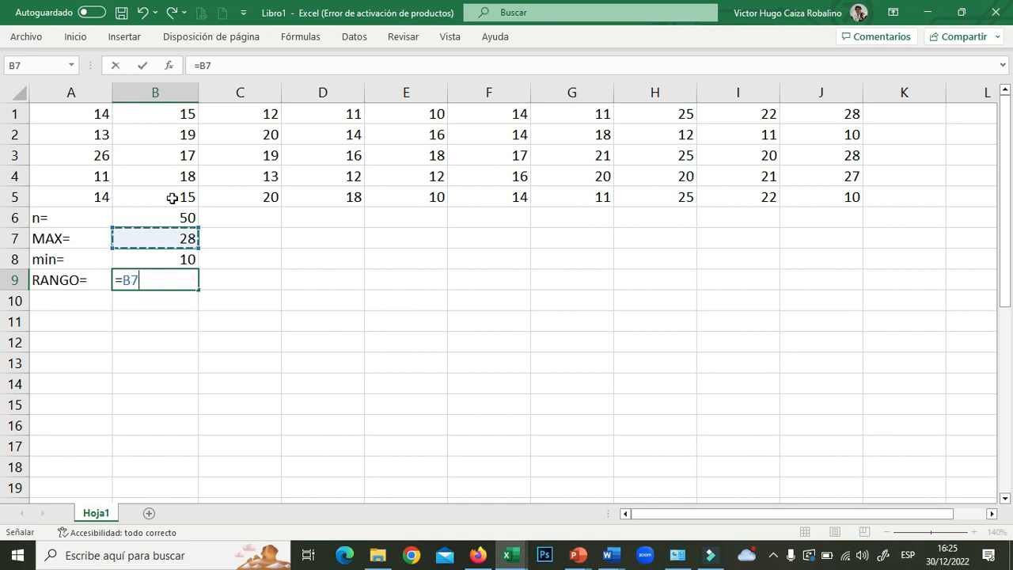
{"action": "type", "text": "-"}
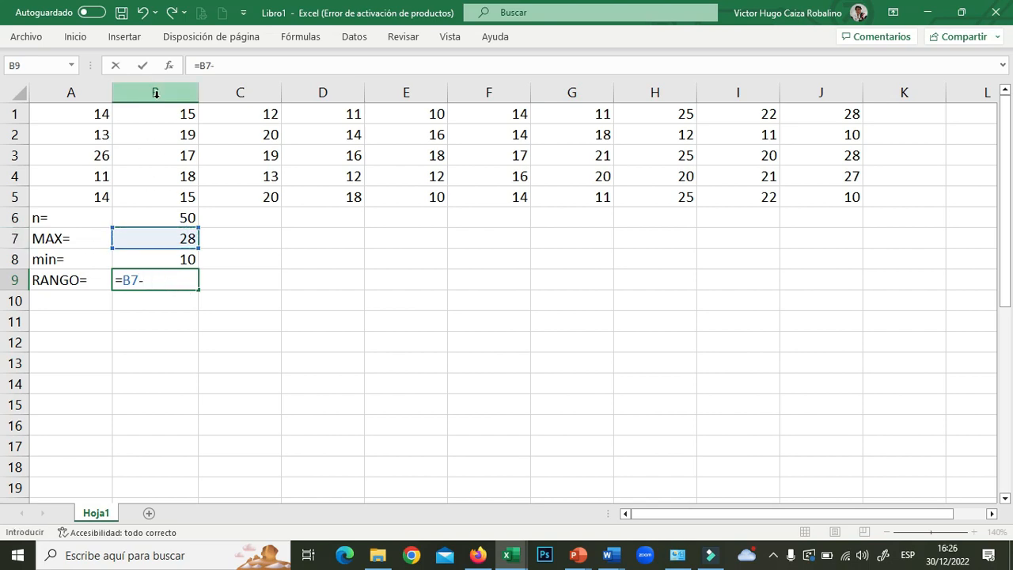
{"action": "left_click", "coordinate": [157, 259]}
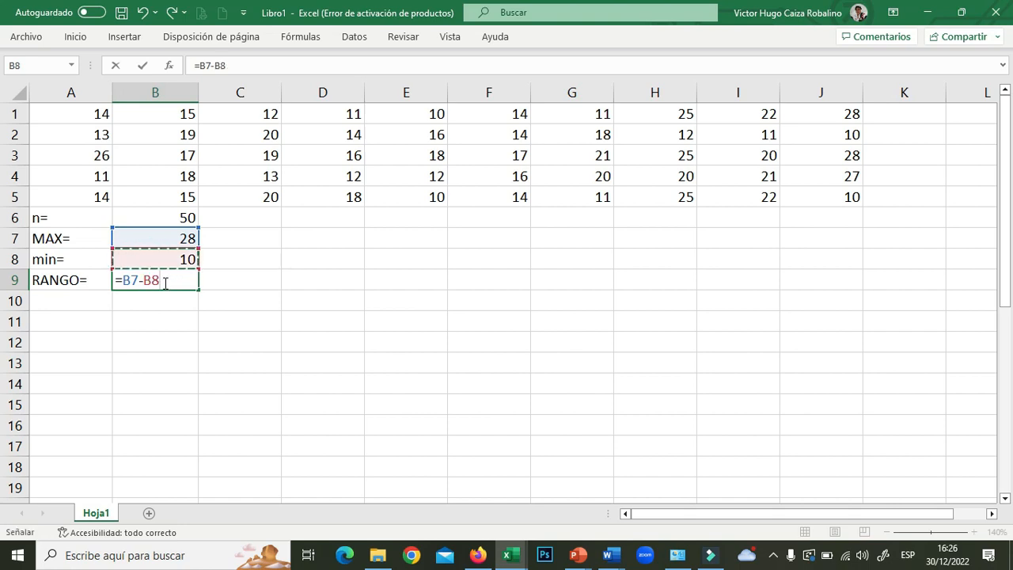
{"action": "key", "text": "Return"}
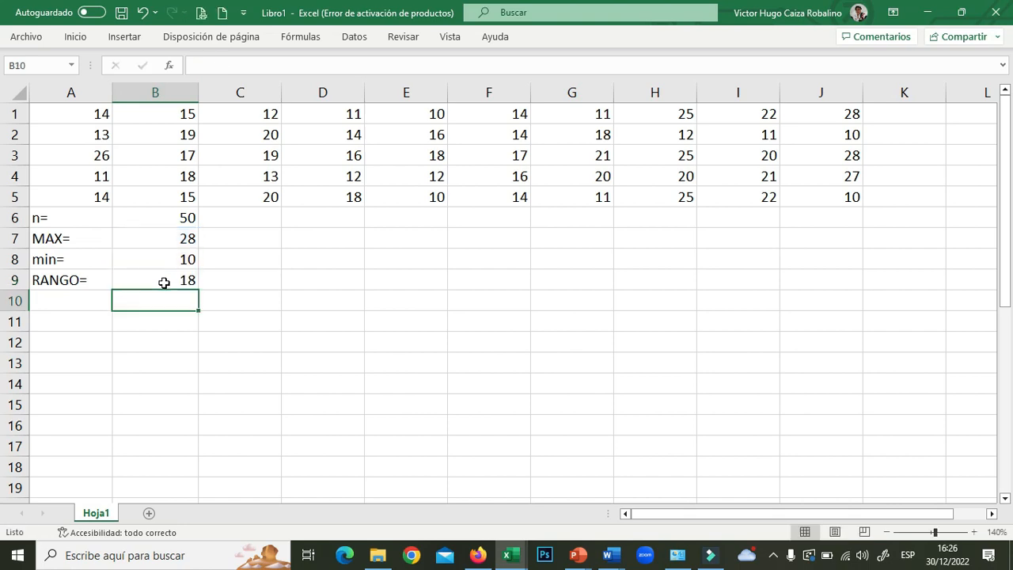
- Select the summary results in column B, then move to cell A10
{"action": "left_click_drag", "start_coordinate": [155, 218], "coordinate": [195, 301]}
{"action": "left_click", "coordinate": [225, 297]}
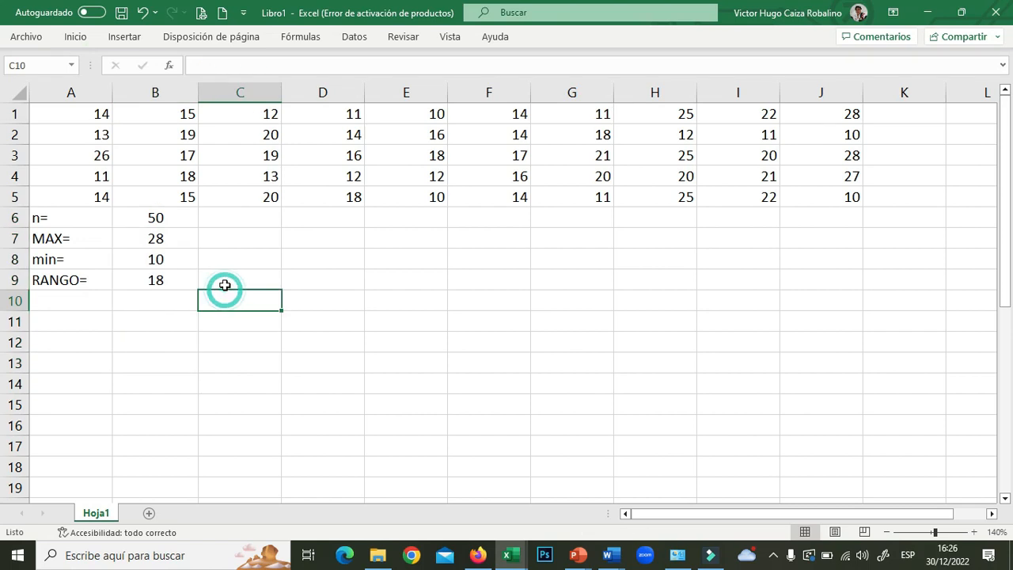
{"action": "left_click", "coordinate": [87, 297]}
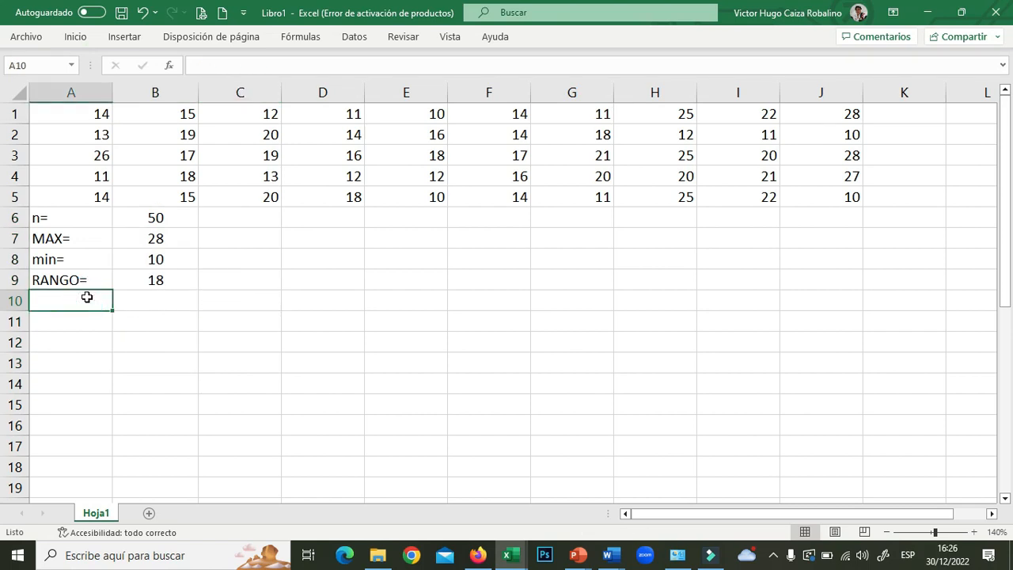
- Label A10 K= and enter the Sturges formula =1+3.33LOG10(B6) in B10
{"action": "type", "text": "K="}
{"action": "left_click", "coordinate": [160, 302]}
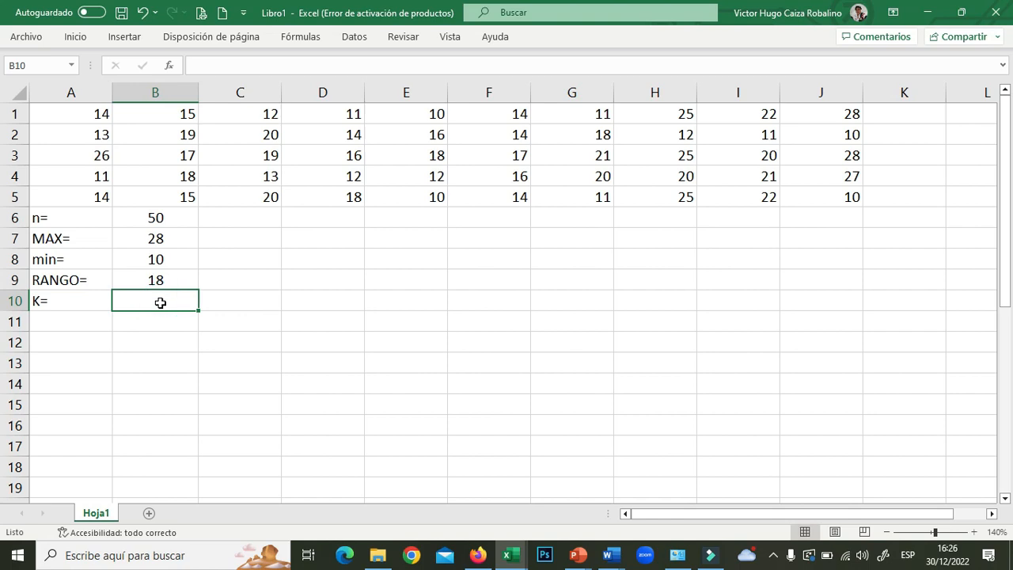
{"action": "type", "text": "1"}
{"action": "key", "text": "BackSpace"}
{"action": "type", "text": "=1+3.33"}
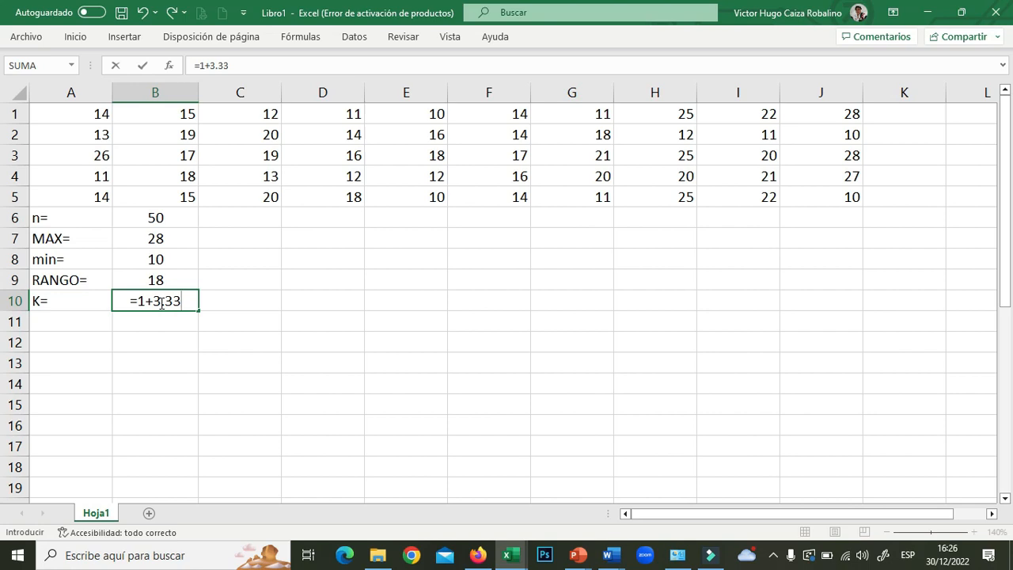
{"action": "type", "text": "LOG1"}
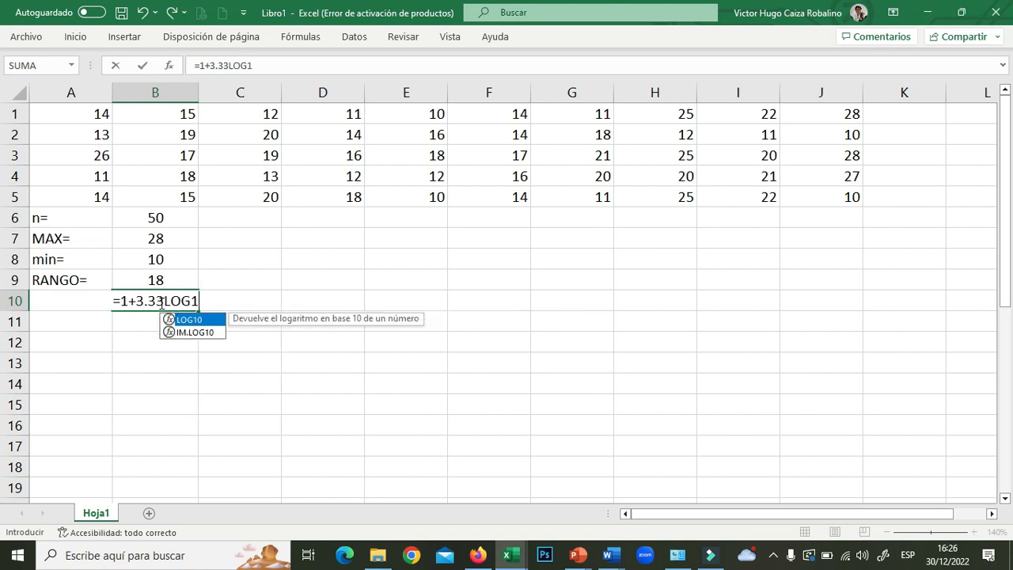
{"action": "type", "text": "0("}
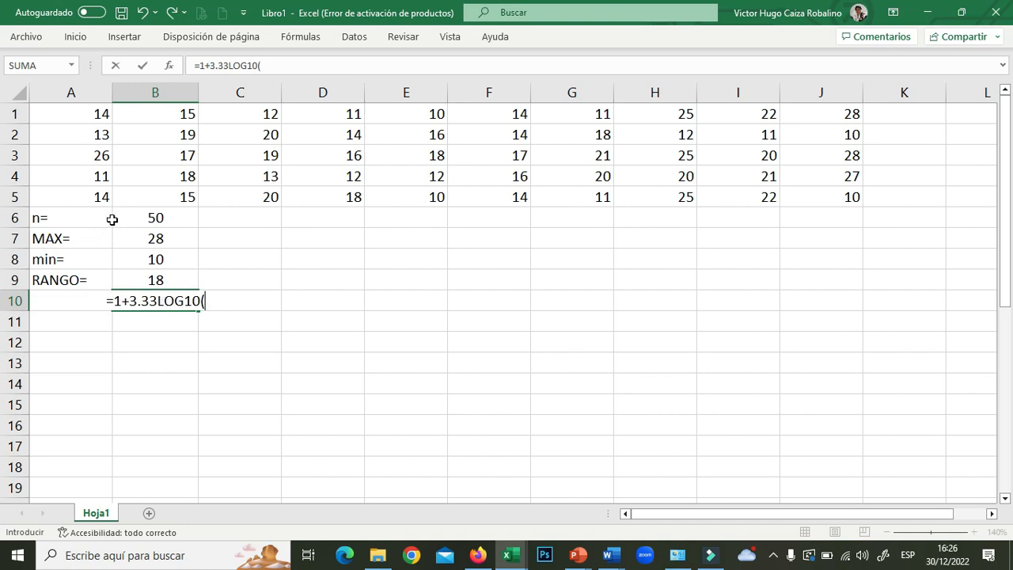
{"action": "left_click", "coordinate": [162, 217]}
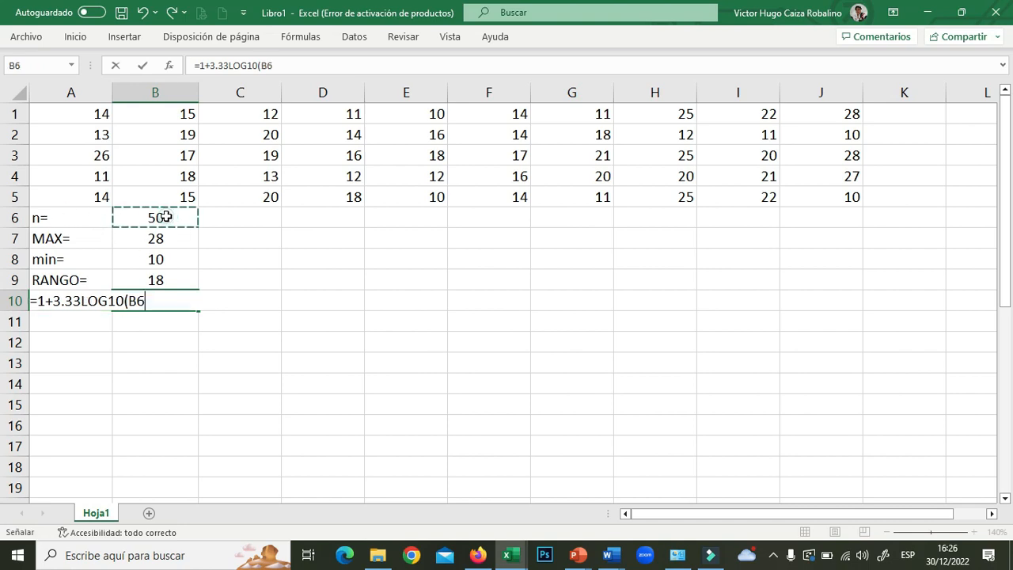
{"action": "type", "text": ")"}
{"action": "key", "text": "Return"}
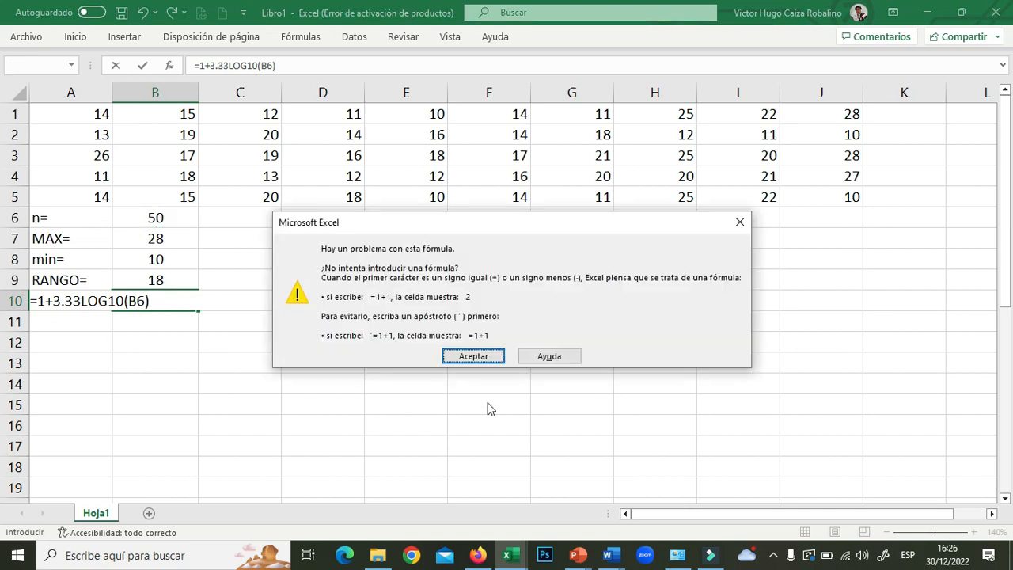
- Dismiss the formula error and insert the missing * so B10 reads =1+3.33*LOG10(B6)
{"action": "left_click", "coordinate": [474, 353]}
{"action": "left_click", "coordinate": [82, 300]}
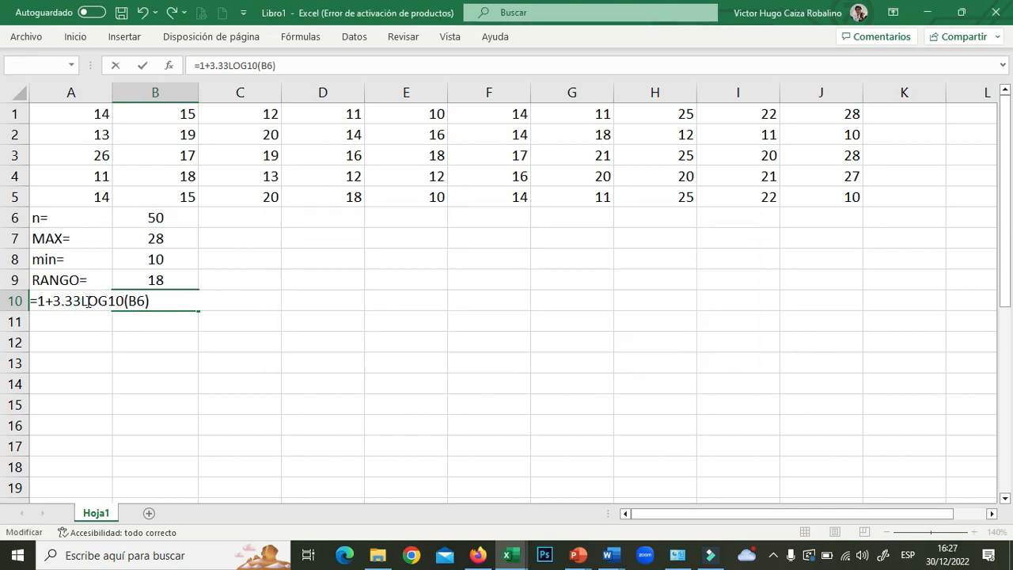
{"action": "type", "text": "*"}
{"action": "key", "text": "Return"}
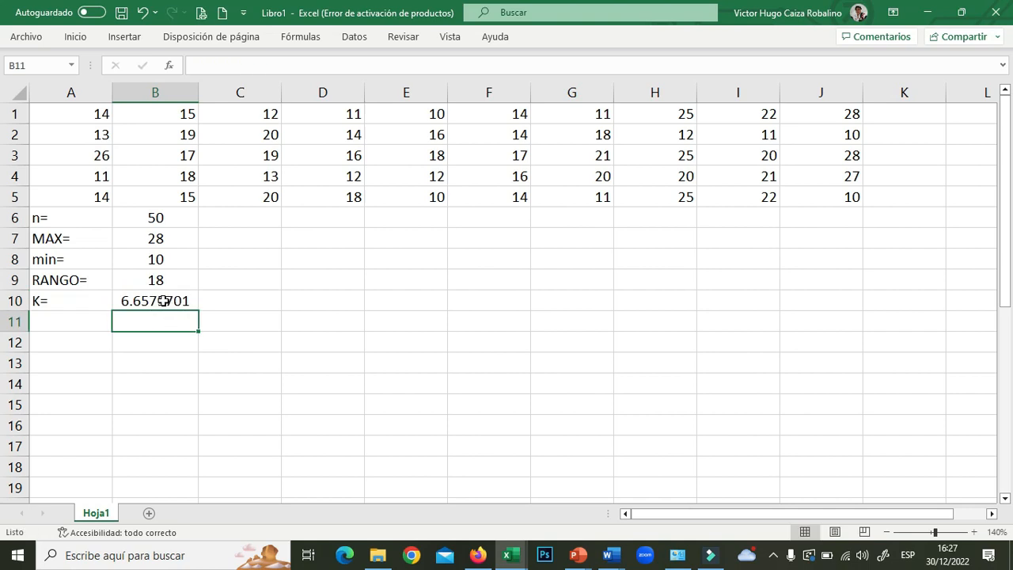
- Type the label 'numero de intervalos' in C10
{"action": "left_click", "coordinate": [223, 299]}
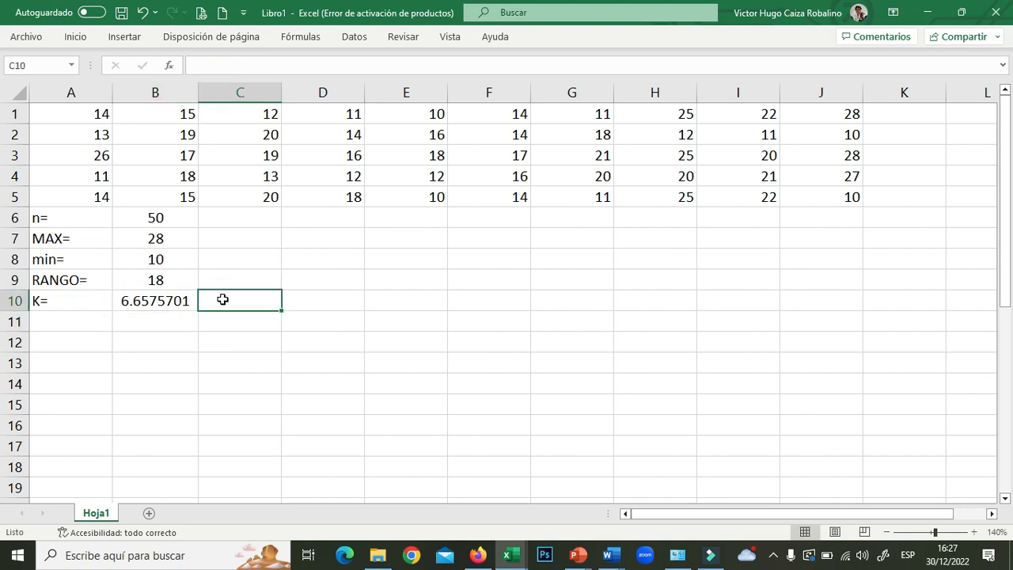
{"action": "type", "text": "numer"}
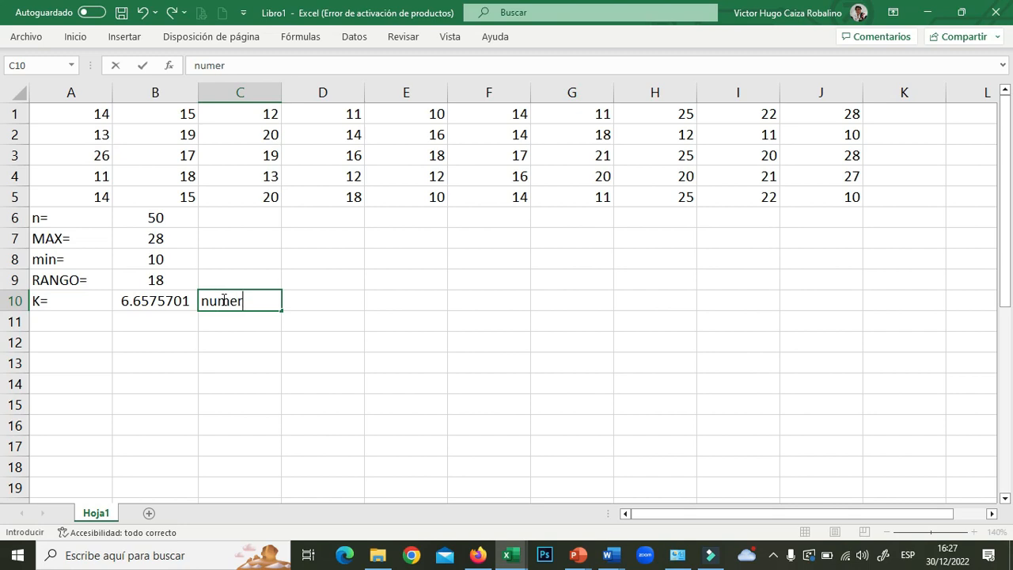
{"action": "type", "text": "o de inter"}
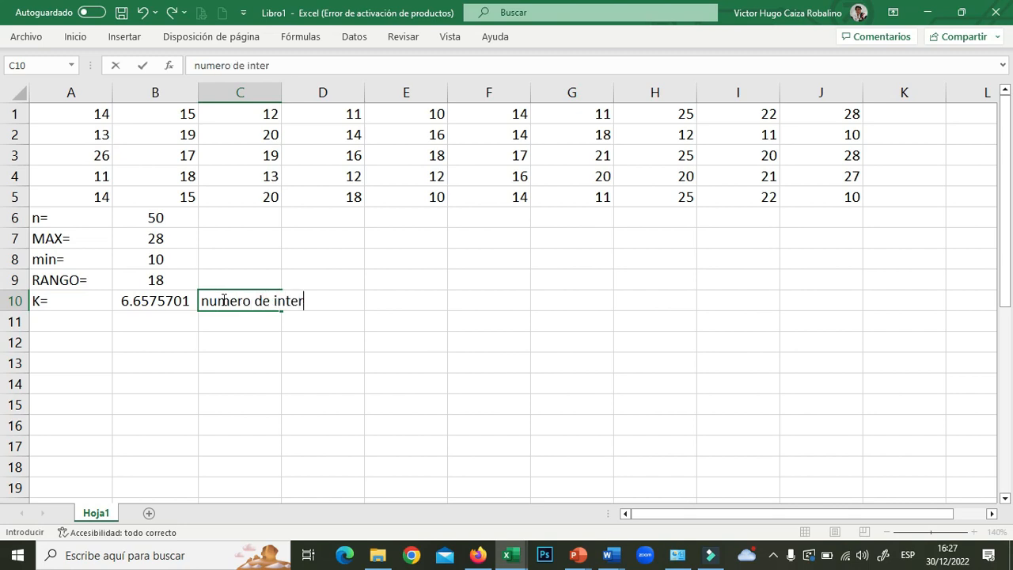
{"action": "type", "text": "valos"}
{"action": "key", "text": "Return"}
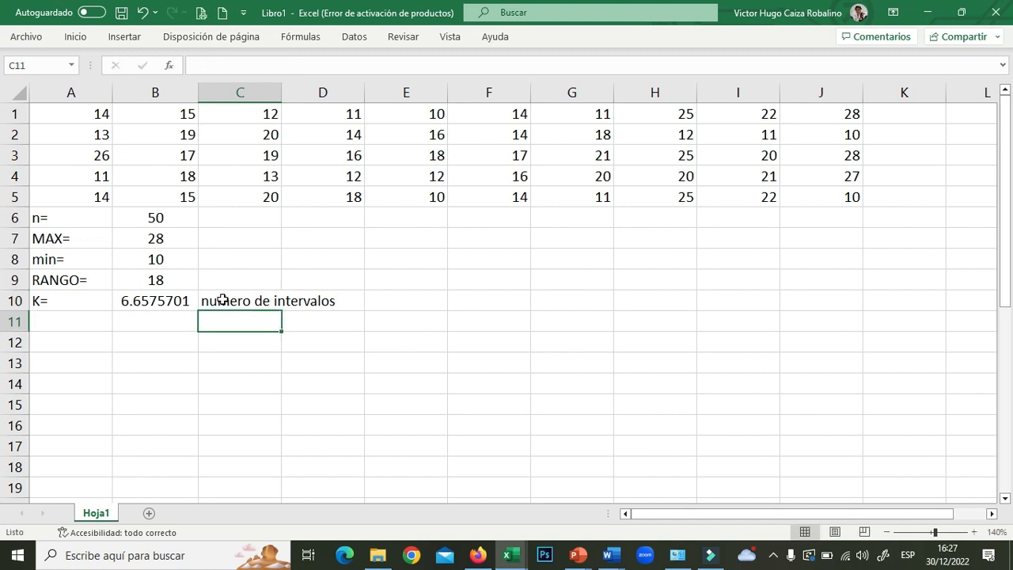
- Wrap B10's formula as =REDONDEAR(1+3.33*LOG10(B6);0) so K shows 7
{"action": "left_click", "coordinate": [161, 302]}
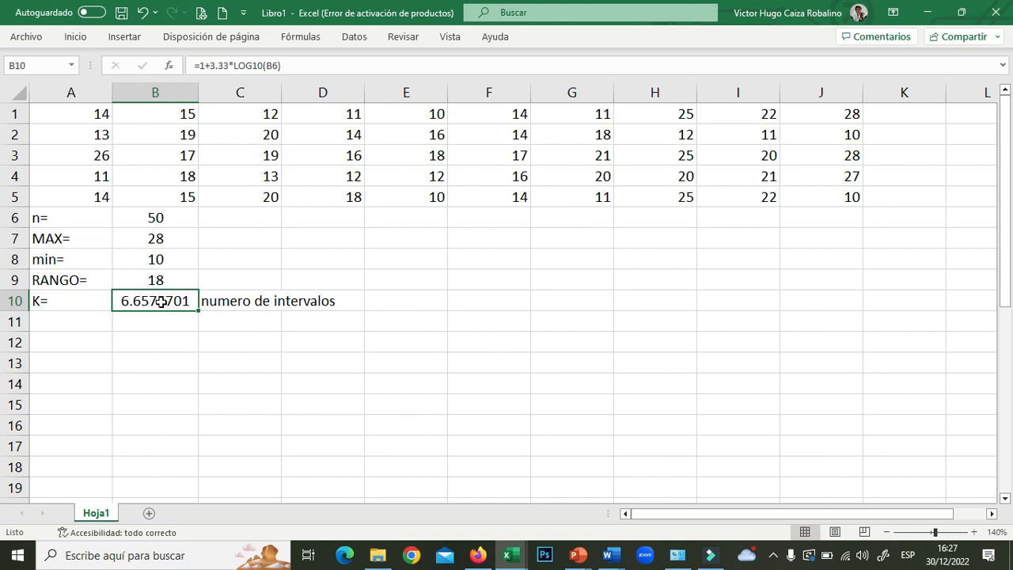
{"action": "left_click", "coordinate": [200, 64]}
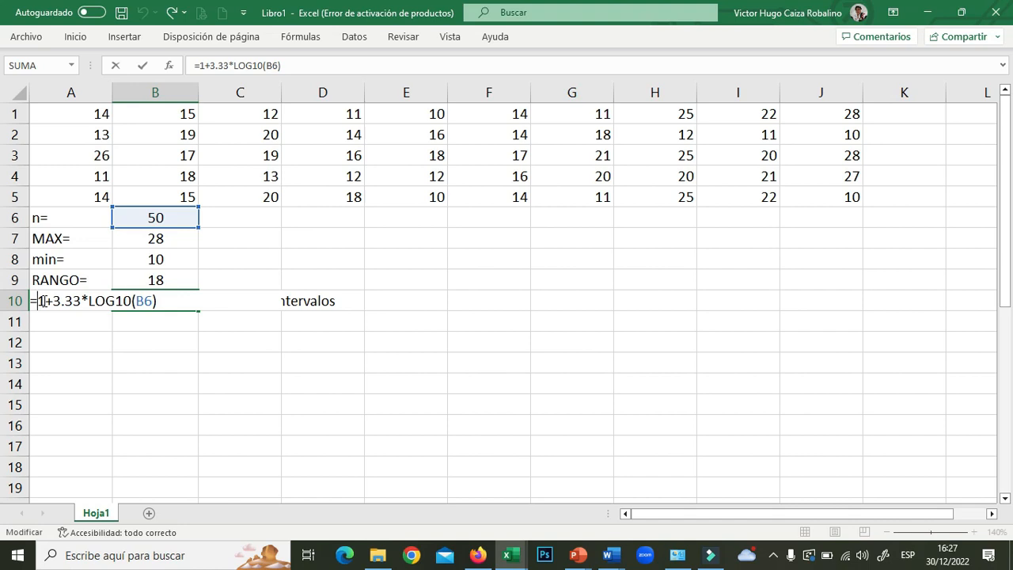
{"action": "type", "text": "RE"}
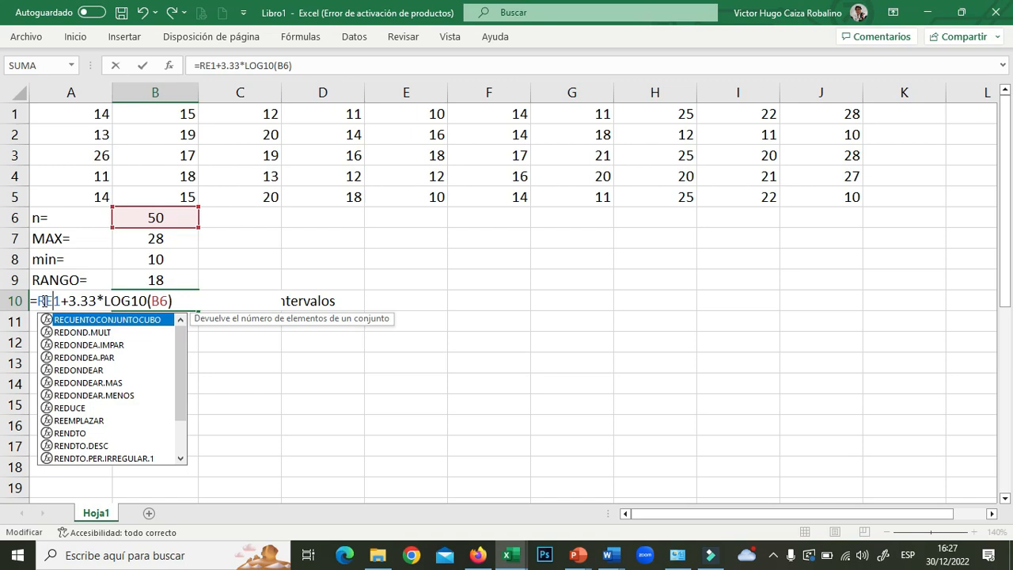
{"action": "type", "text": "D"}
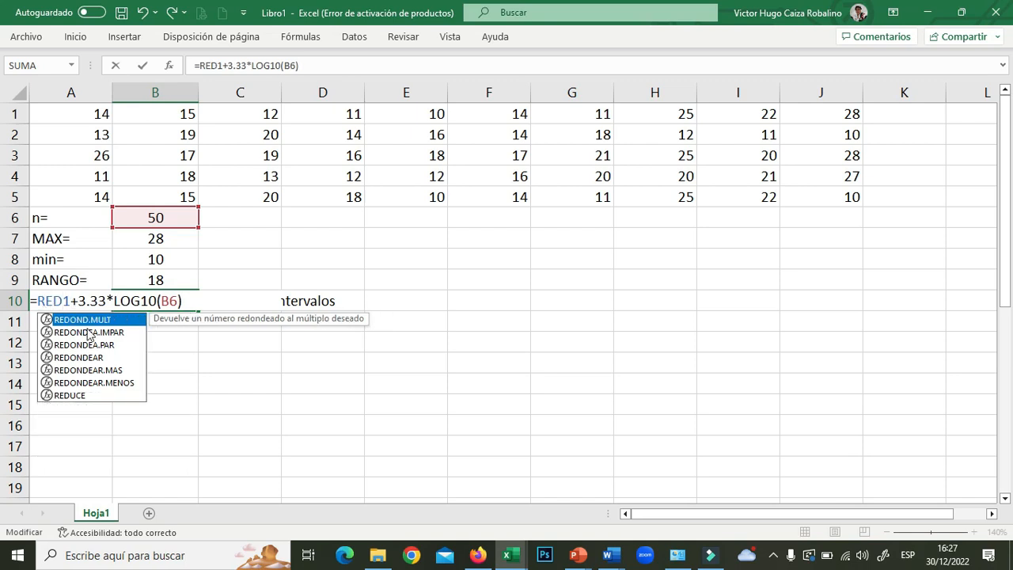
{"action": "left_click", "coordinate": [93, 358]}
{"action": "double_click", "coordinate": [93, 357]}
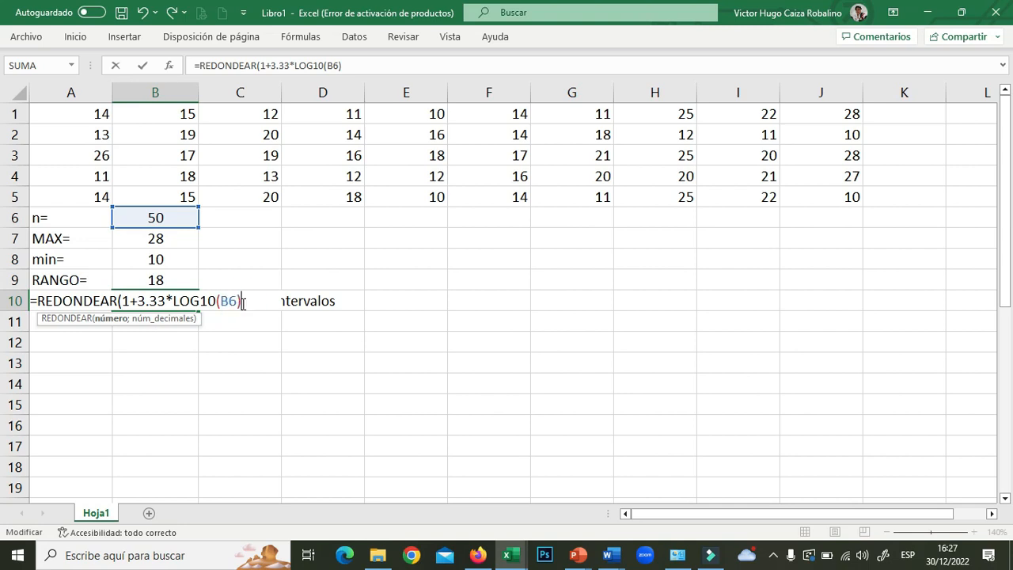
{"action": "type", "text": ";0)"}
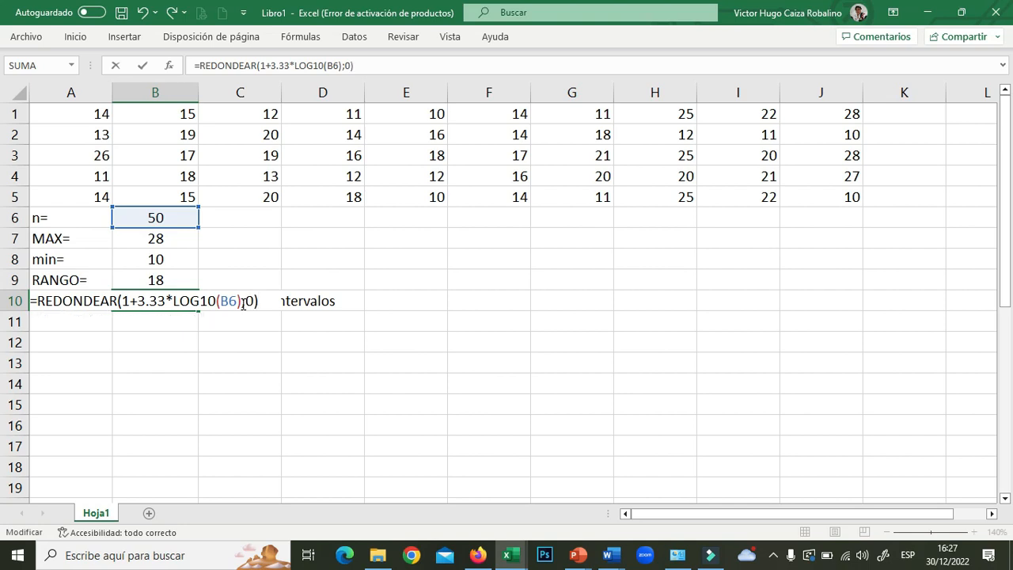
{"action": "key", "text": "Return"}
{"action": "left_click", "coordinate": [177, 300]}
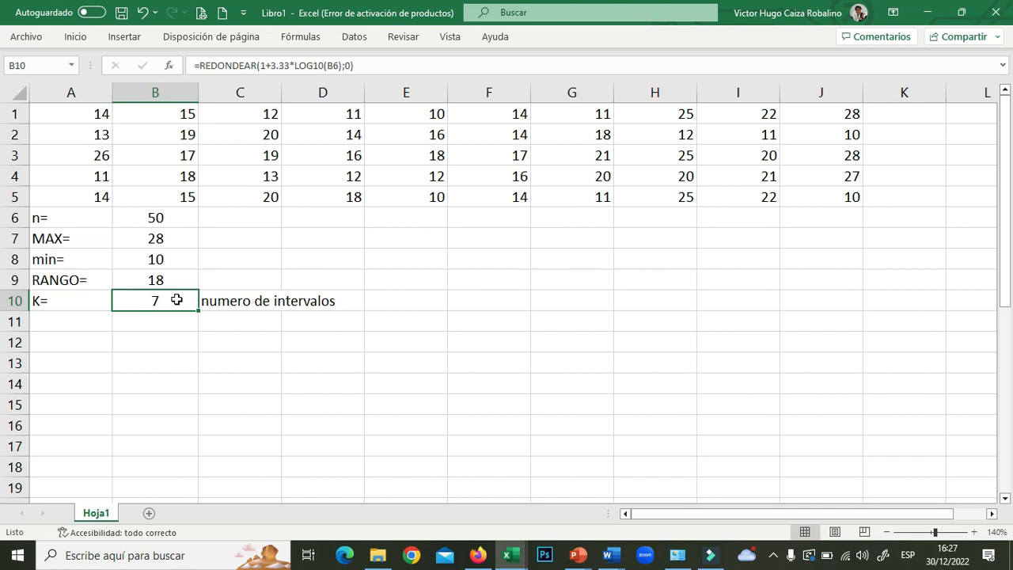
- Type the labels A= in A11 and ANCHO DEL INTERVALO in C11
{"action": "left_click", "coordinate": [68, 323]}
{"action": "type", "text": "A"}
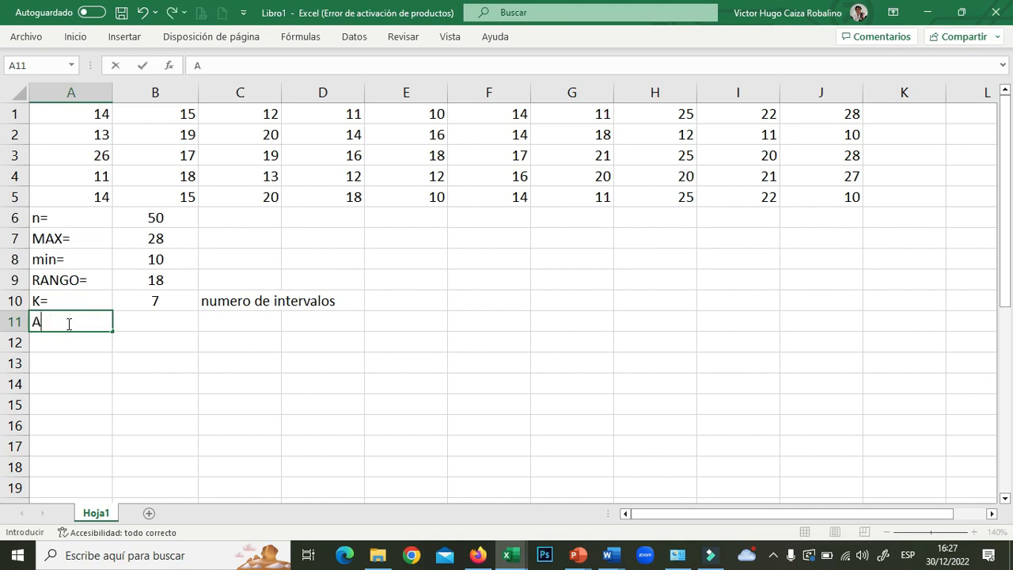
{"action": "type", "text": "="}
{"action": "left_click", "coordinate": [188, 320]}
{"action": "left_click", "coordinate": [235, 318]}
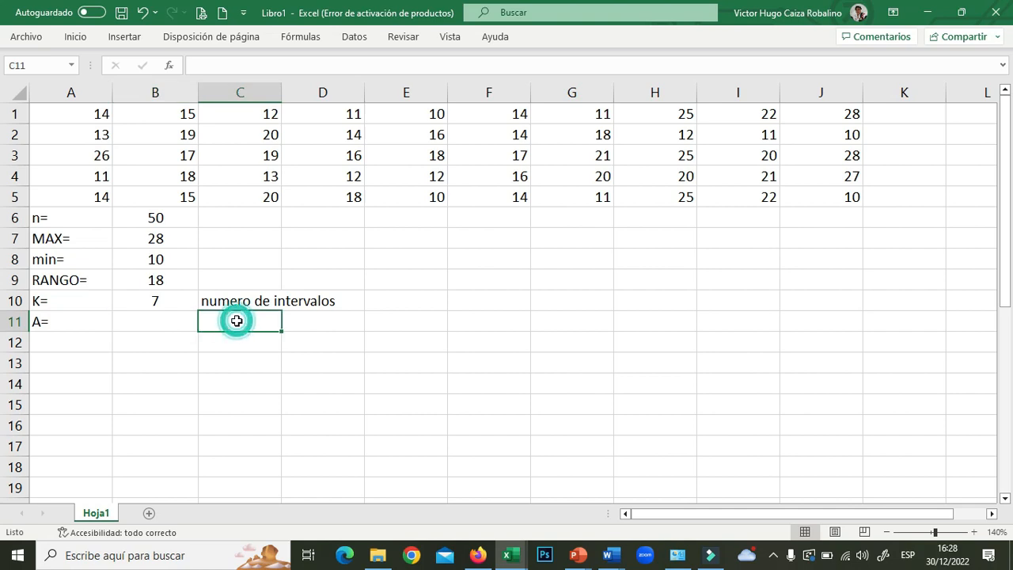
{"action": "type", "text": "ANCHO DEL INTERVALO"}
{"action": "left_click", "coordinate": [161, 317]}
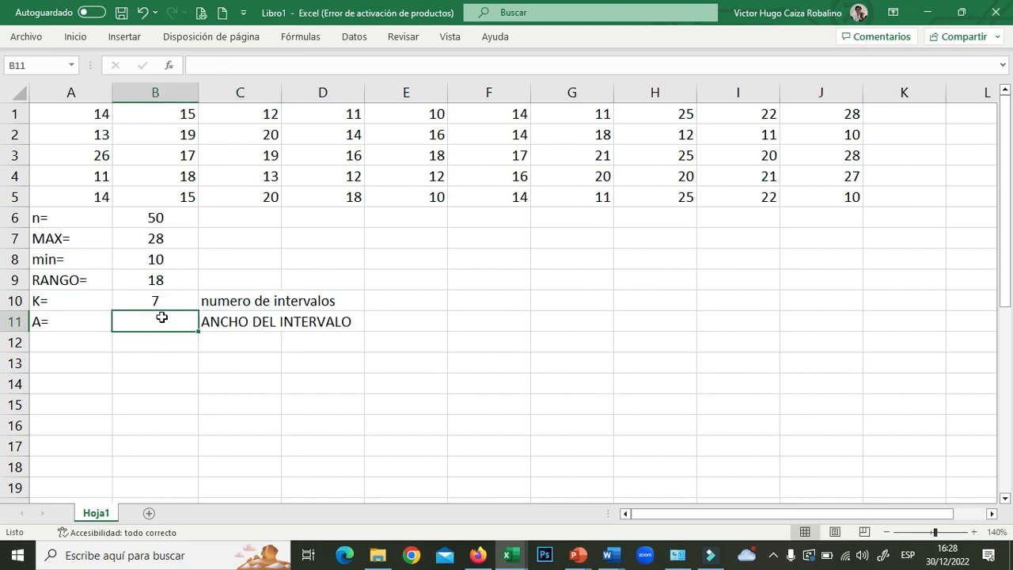
- Enter =B9/B10 in B11, giving the interval width 2.5714286, and reopen it for editing
{"action": "type", "text": "="}
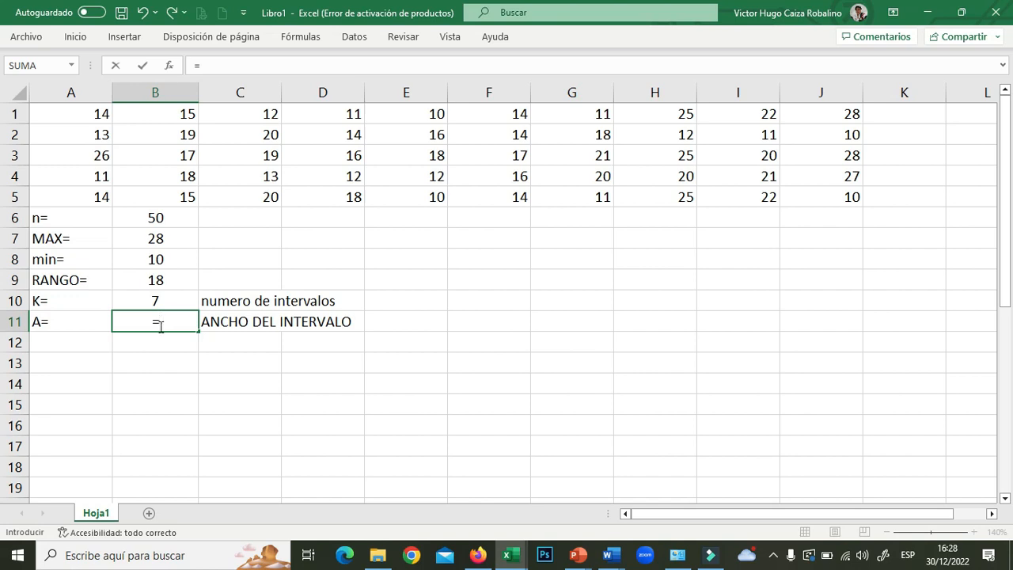
{"action": "left_click", "coordinate": [163, 279]}
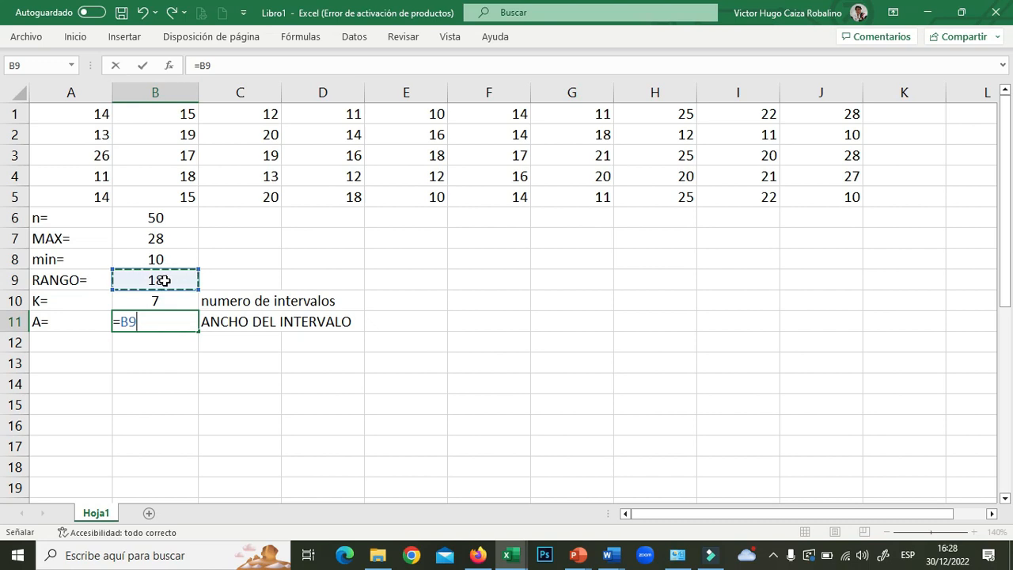
{"action": "type", "text": "/"}
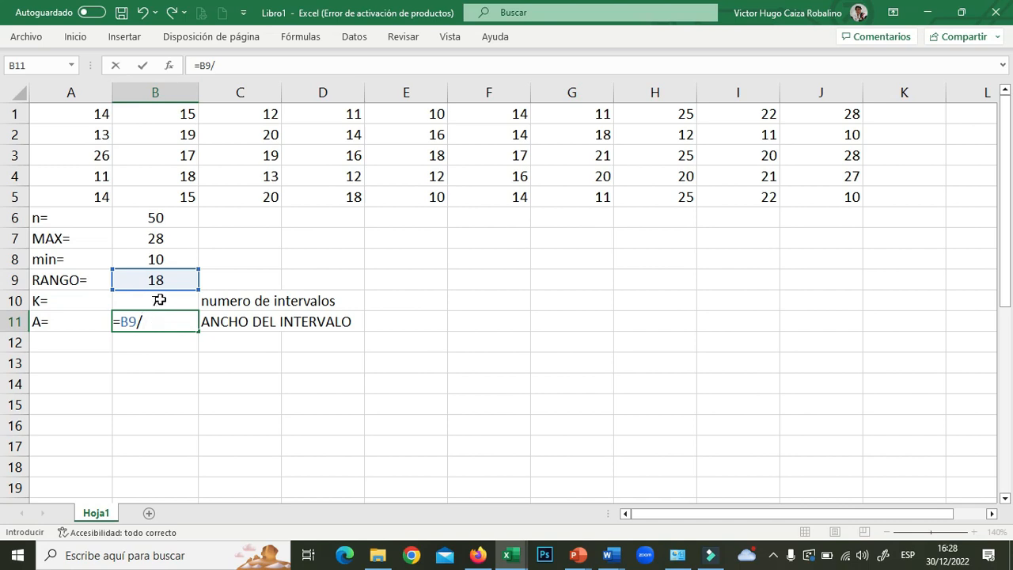
{"action": "left_click", "coordinate": [159, 299]}
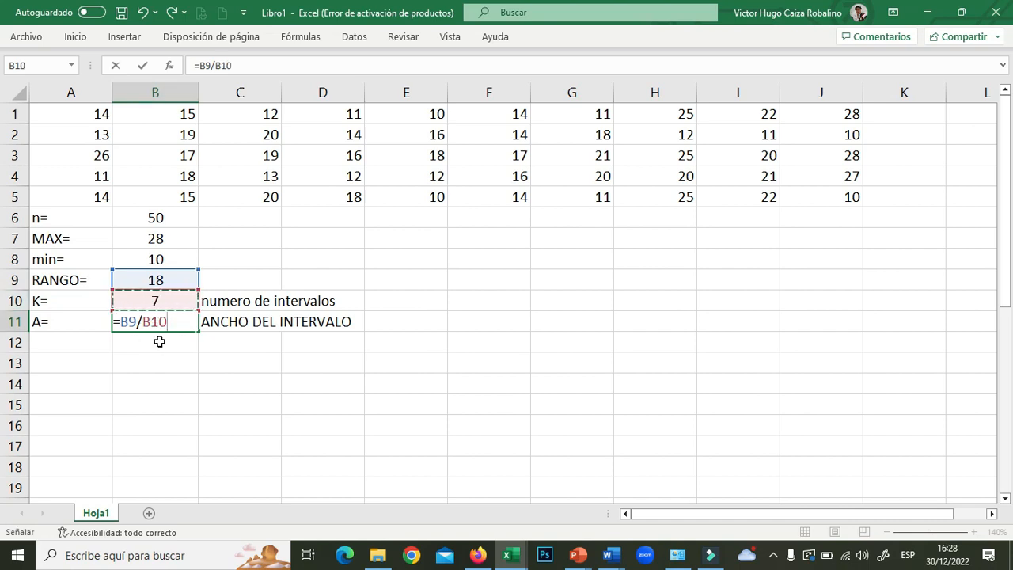
{"action": "key", "text": "Return"}
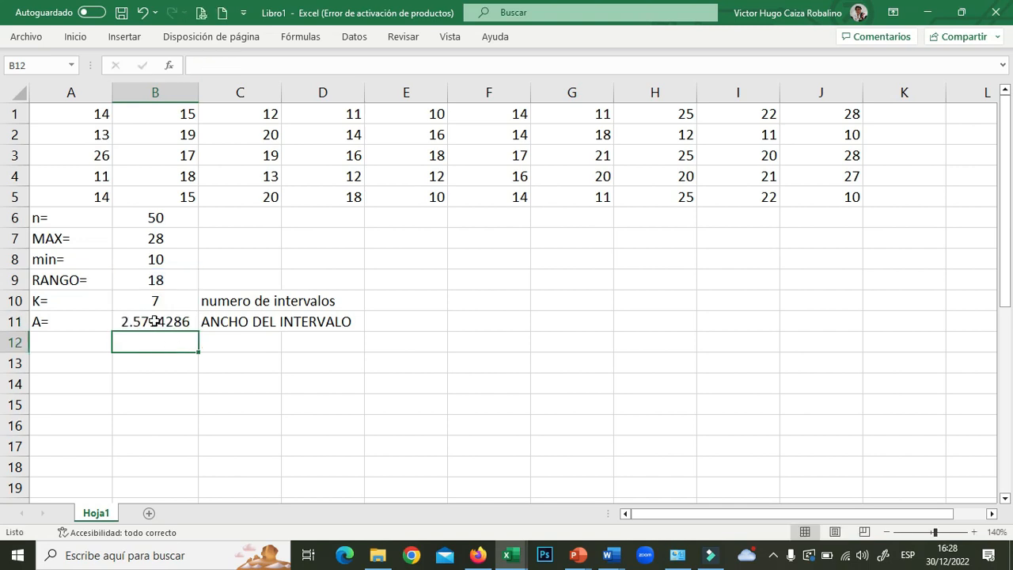
{"action": "left_click", "coordinate": [155, 321]}
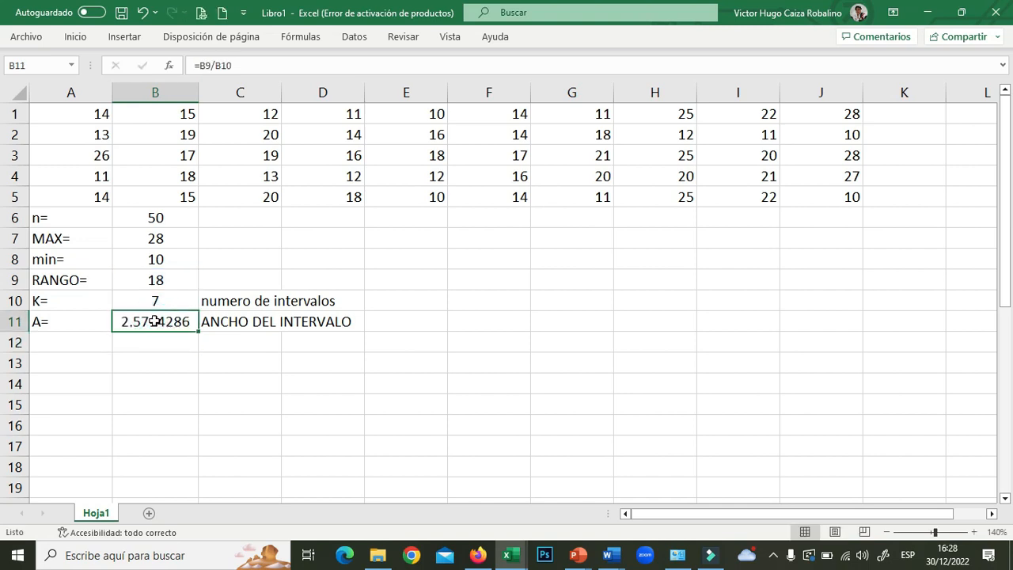
{"action": "double_click", "coordinate": [155, 321]}
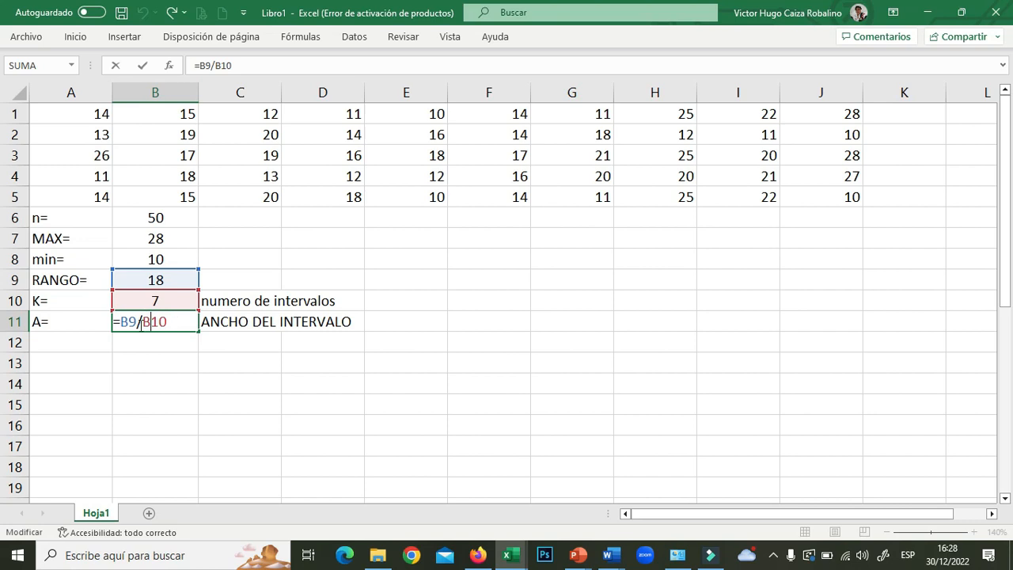
- Change B11 to =REDONDEAR(B9/B10;0) so the interval width shows 3
{"action": "left_click", "coordinate": [122, 322]}
{"action": "type", "text": "RED"}
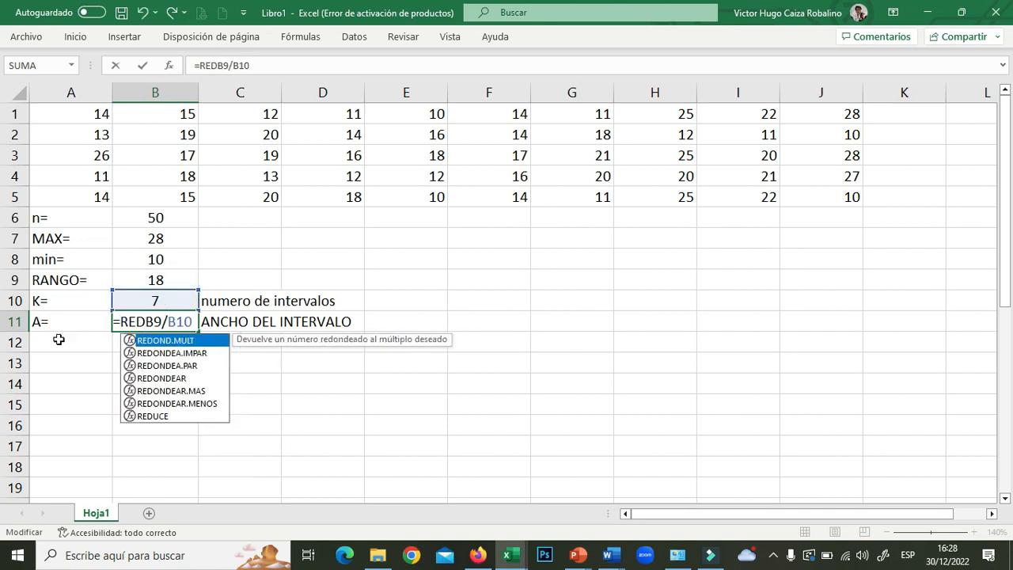
{"action": "double_click", "coordinate": [170, 378]}
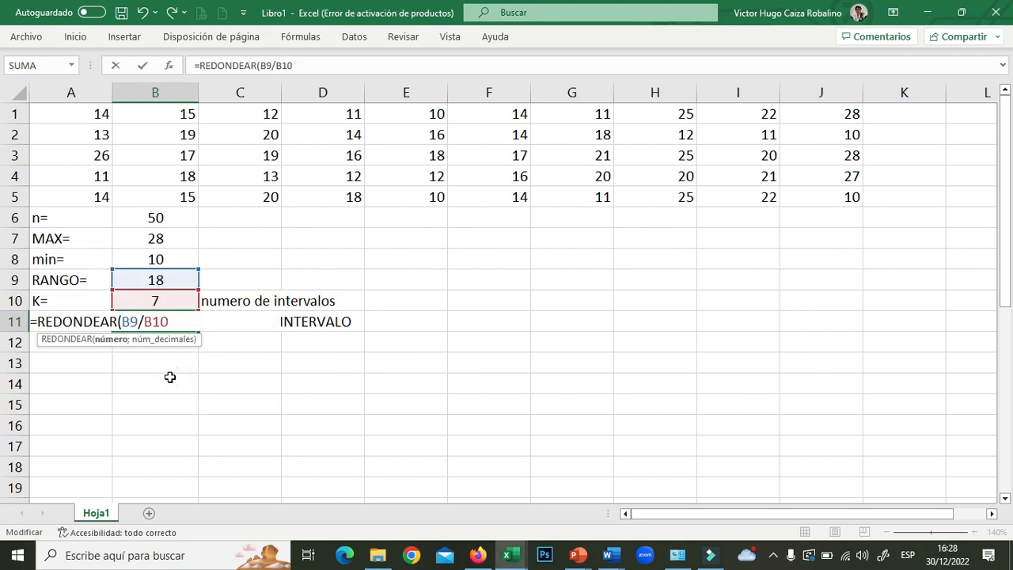
{"action": "left_click", "coordinate": [176, 322]}
{"action": "type", "text": ";0)"}
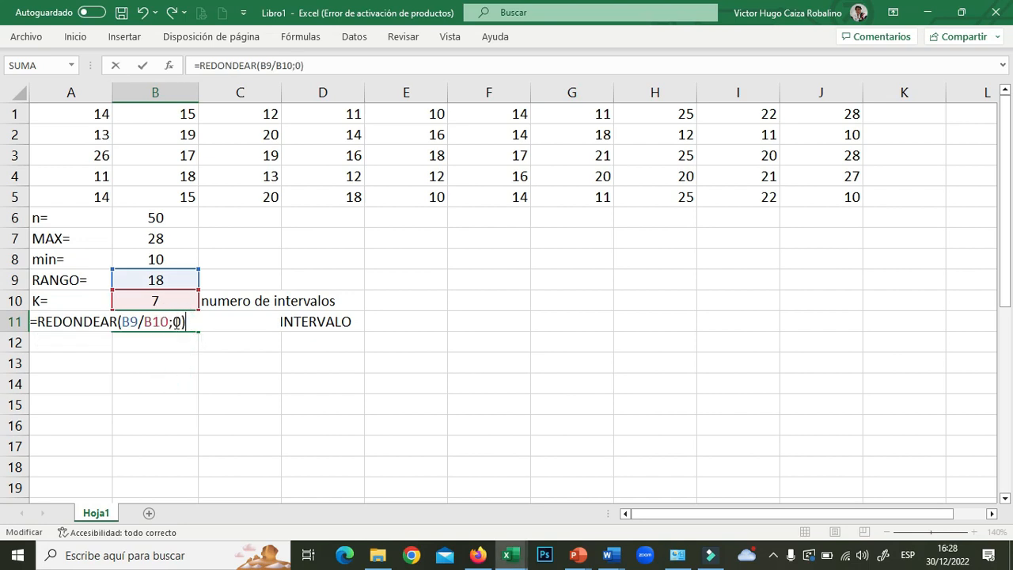
{"action": "key", "text": "Return"}
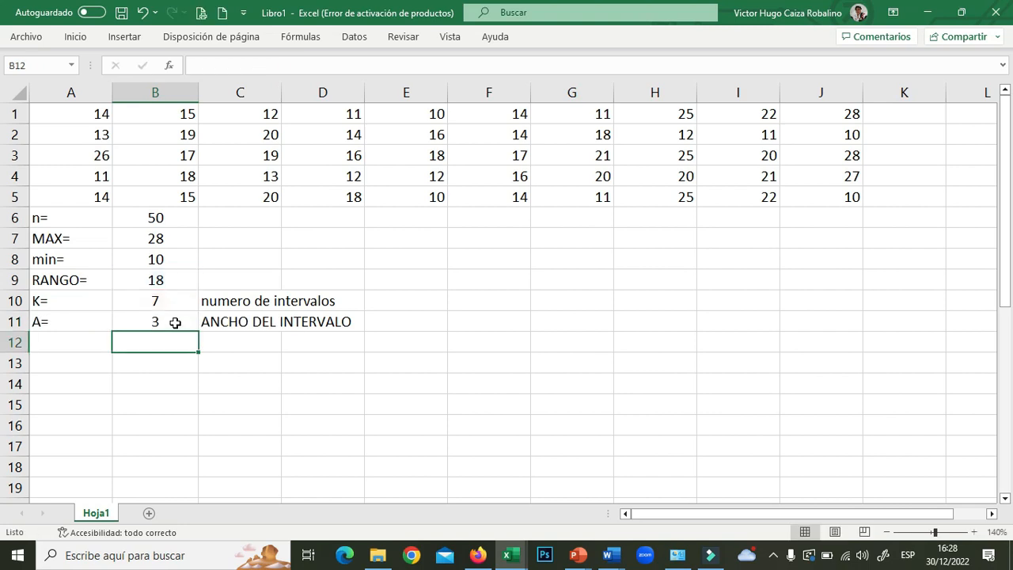
{"action": "left_click", "coordinate": [176, 379]}
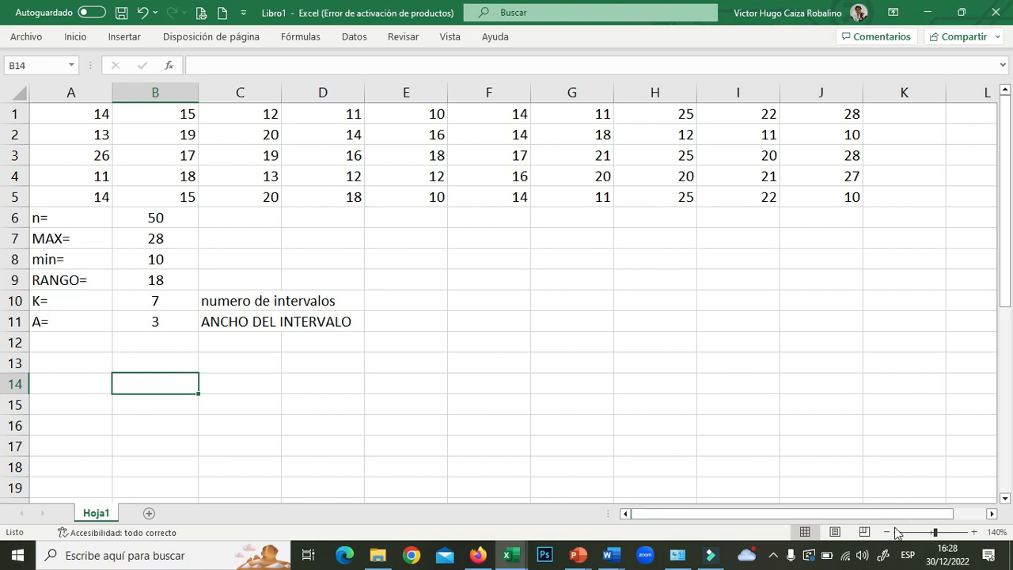
- Type the heading INTERVALOS in B13 and the first lower limit 10 in B14
{"action": "left_click", "coordinate": [164, 362]}
{"action": "left_click_drag", "start_coordinate": [158, 362], "coordinate": [227, 362]}
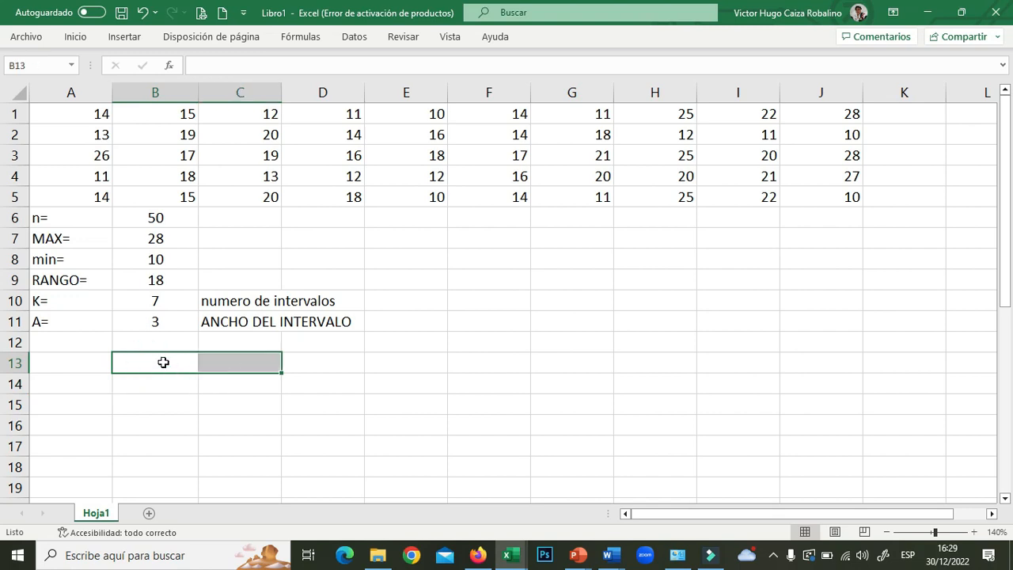
{"action": "left_click", "coordinate": [163, 361]}
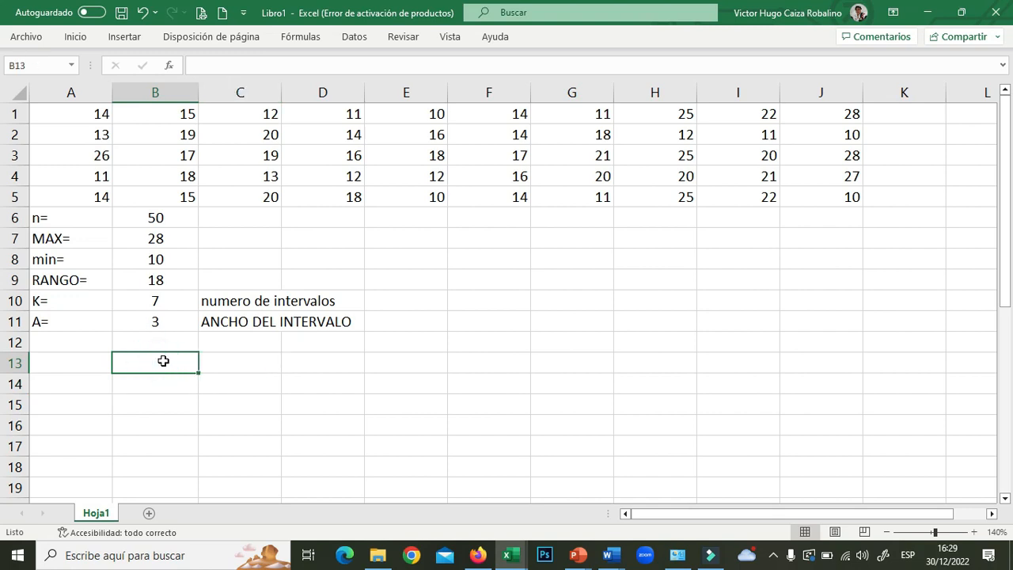
{"action": "type", "text": "INTER"}
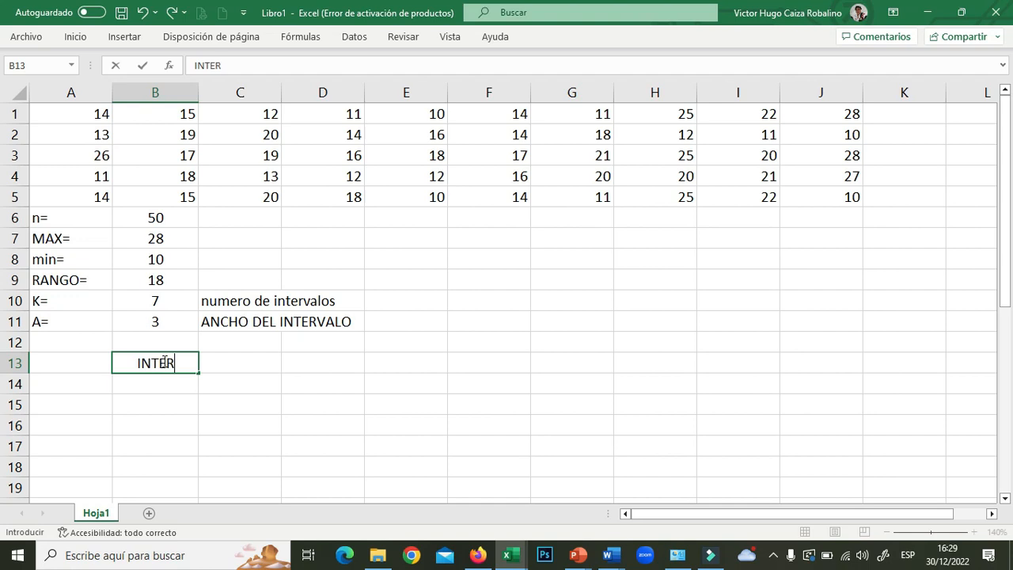
{"action": "type", "text": "VALOS"}
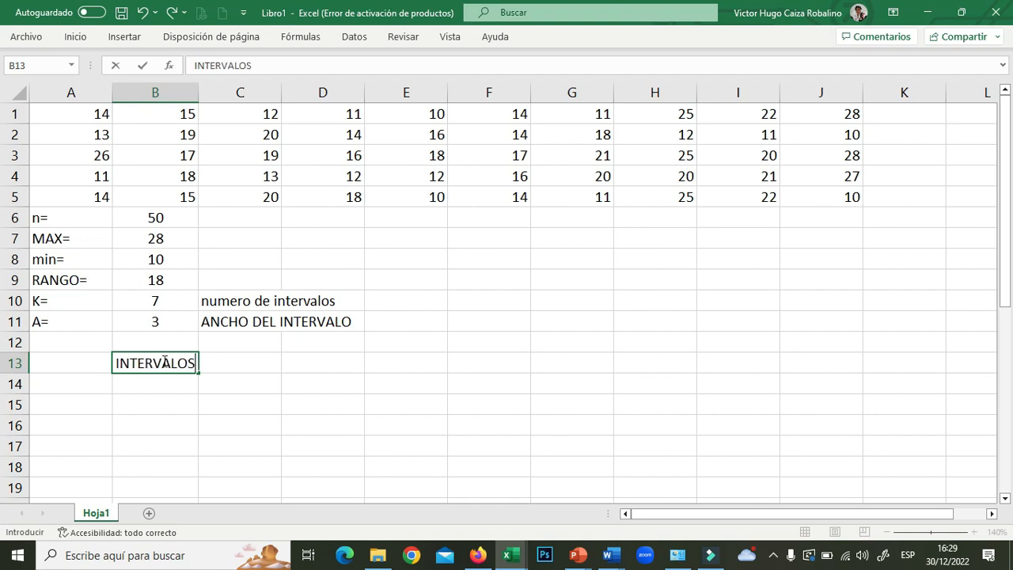
{"action": "left_click", "coordinate": [165, 386]}
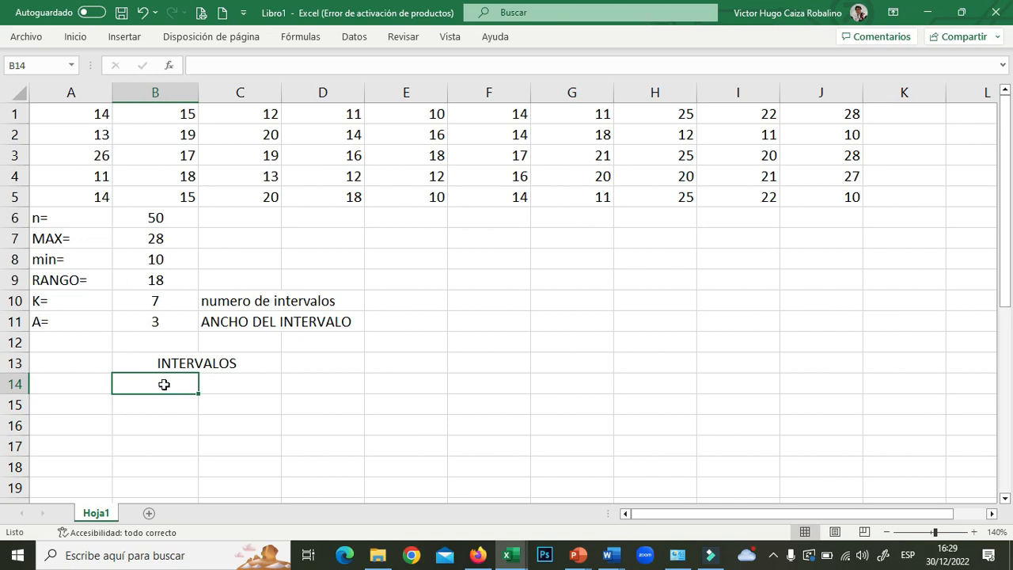
{"action": "type", "text": "10"}
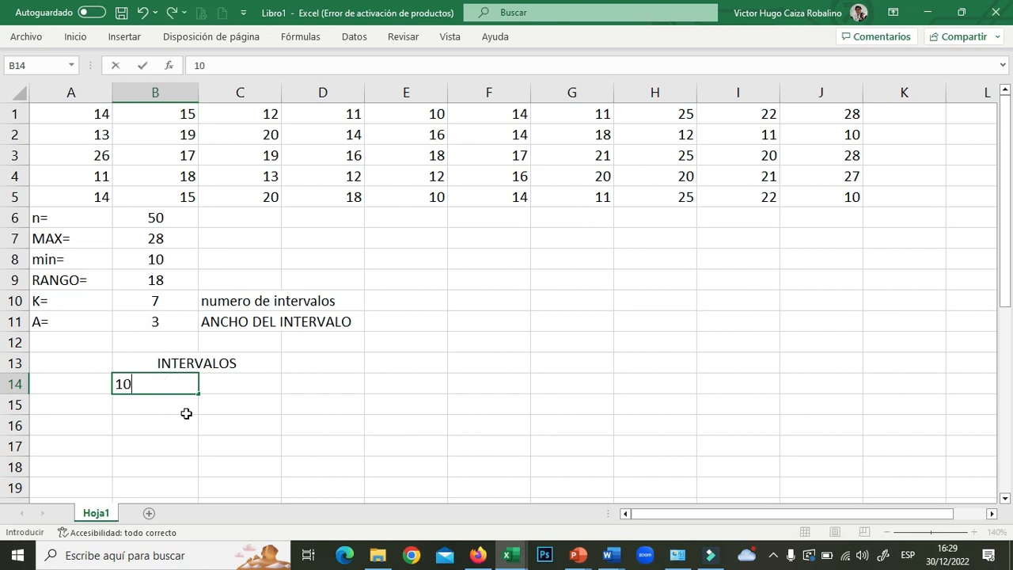
{"action": "key", "text": "Return"}
- Type 10-11 in E11, which Excel shows as a date
{"action": "left_click", "coordinate": [215, 386]}
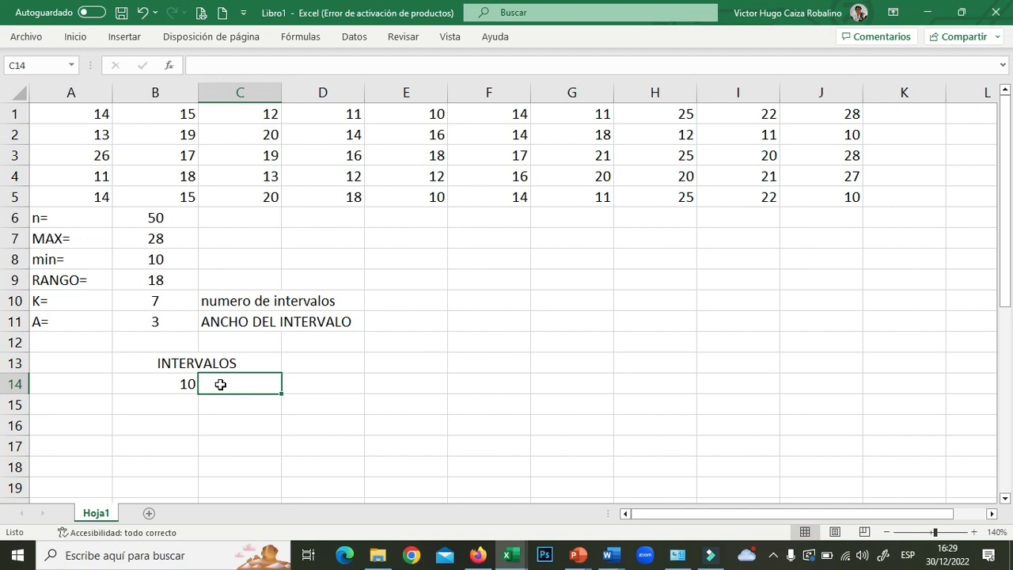
{"action": "left_click", "coordinate": [400, 322]}
{"action": "type", "text": "10-11-12"}
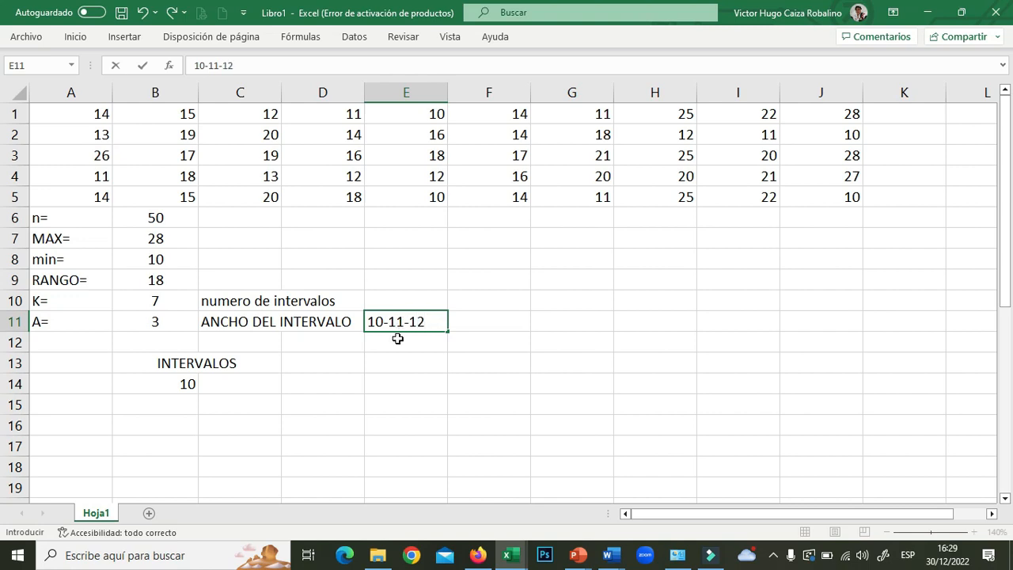
{"action": "left_click", "coordinate": [234, 383]}
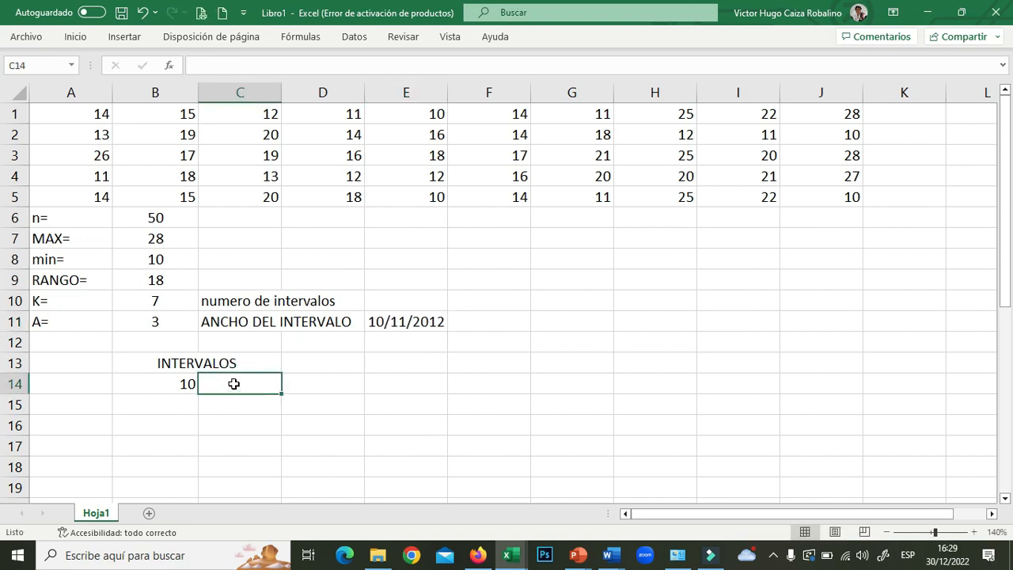
- Enter the upper-limit formula =B14+2 in C14, giving 12
{"action": "type", "text": "="}
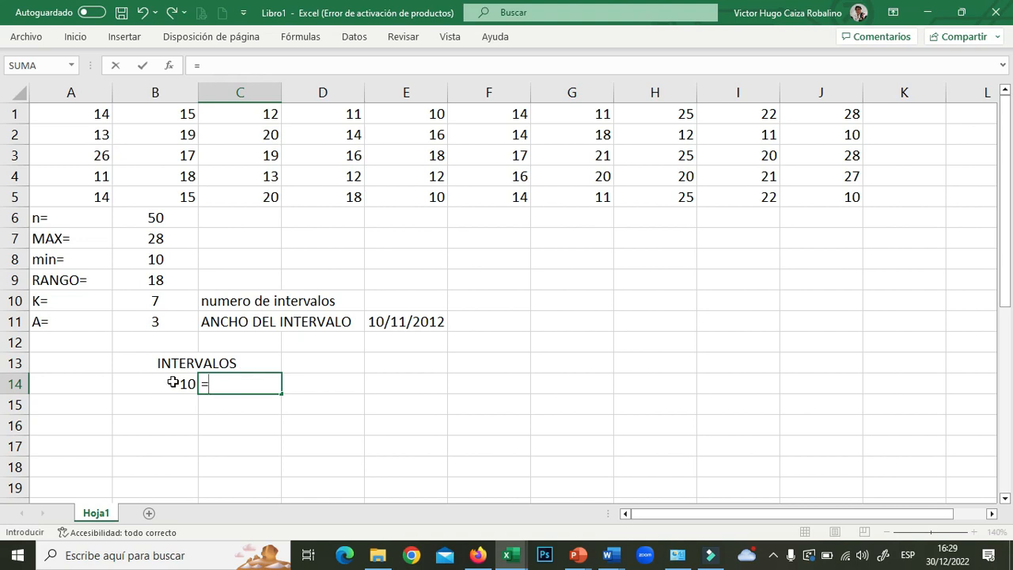
{"action": "left_click", "coordinate": [172, 382]}
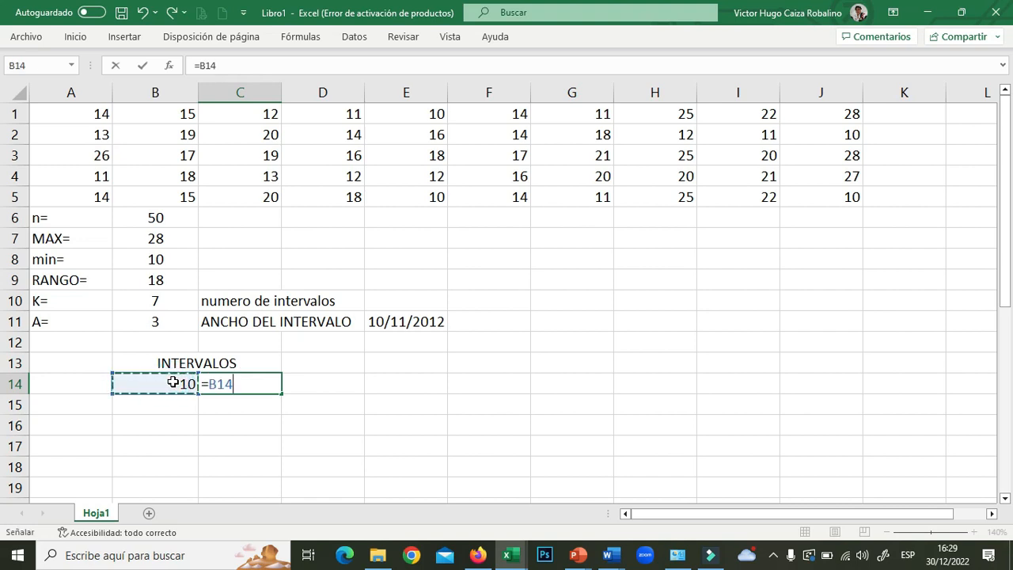
{"action": "type", "text": "+2"}
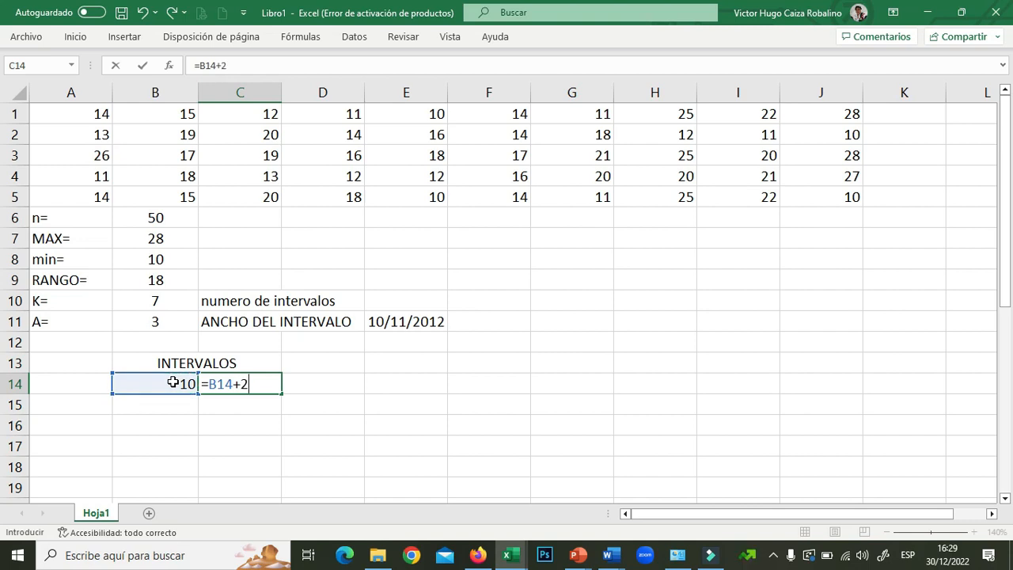
{"action": "key", "text": "Return"}
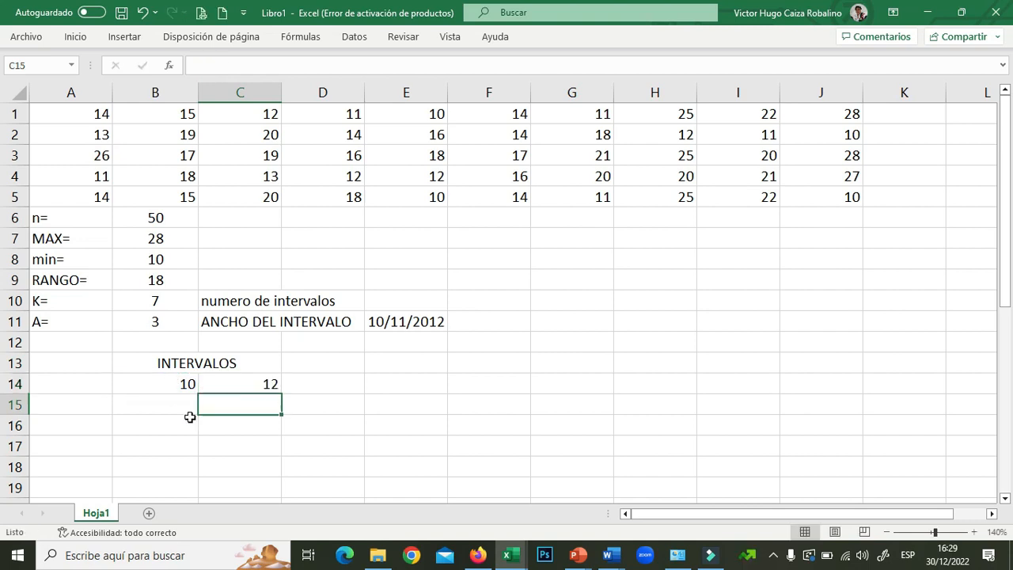
- Centre the limits 10 and 12 in B14:C14 and start B15's formula referencing C14
{"action": "left_click_drag", "start_coordinate": [174, 382], "coordinate": [242, 389]}
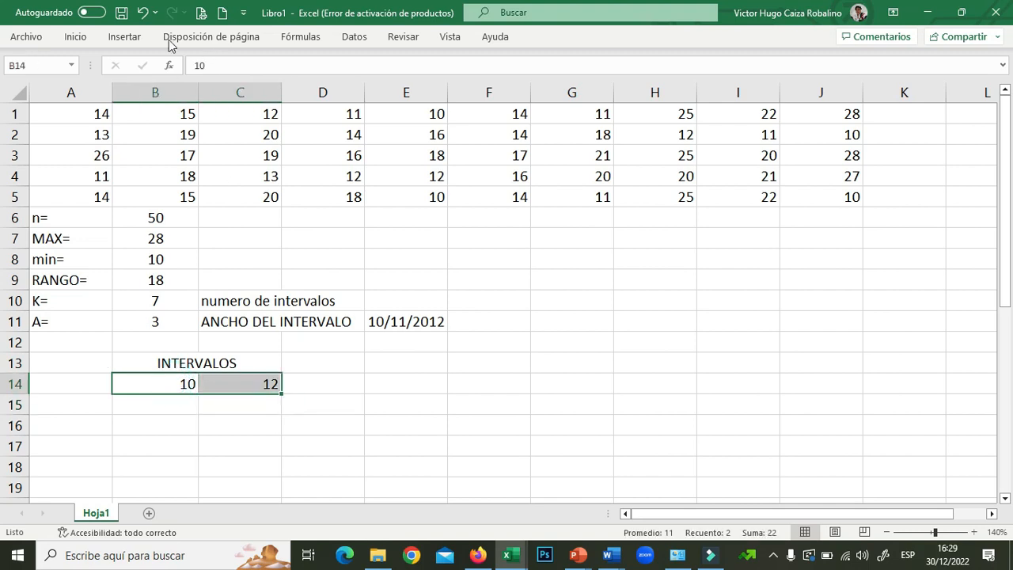
{"action": "left_click", "coordinate": [76, 37]}
{"action": "left_click", "coordinate": [276, 89]}
{"action": "left_click", "coordinate": [167, 400]}
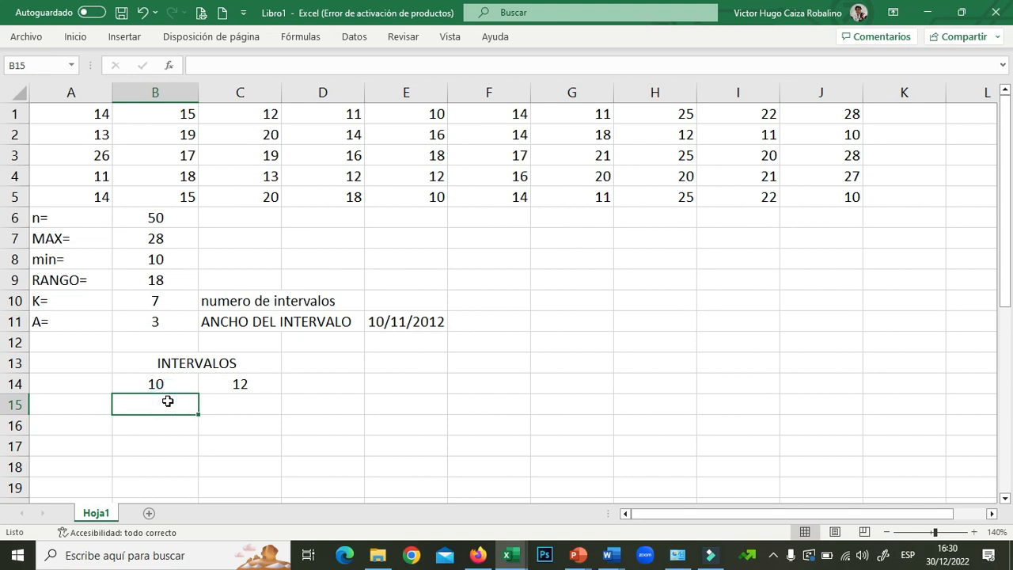
{"action": "type", "text": "="}
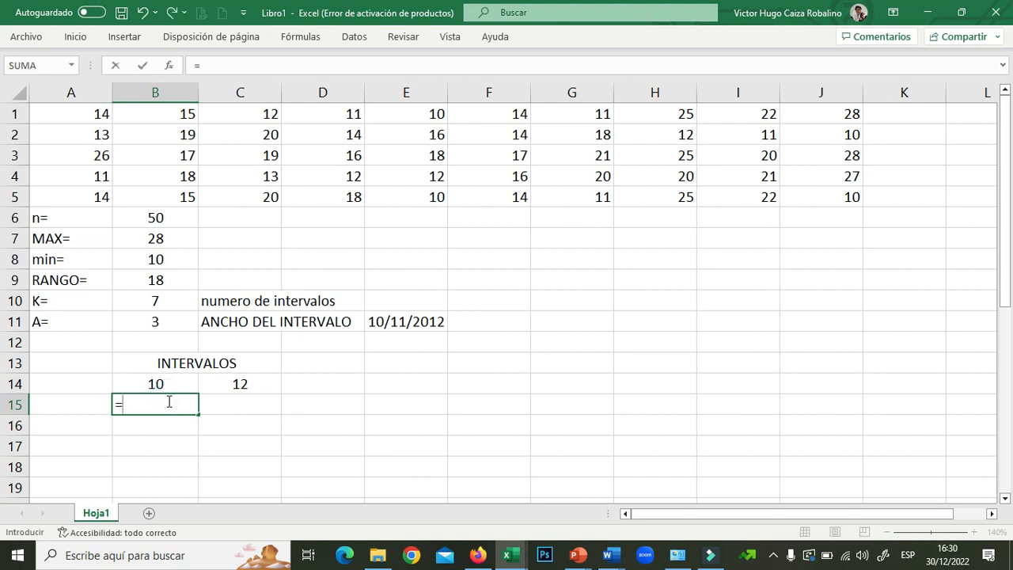
{"action": "left_click", "coordinate": [240, 384]}
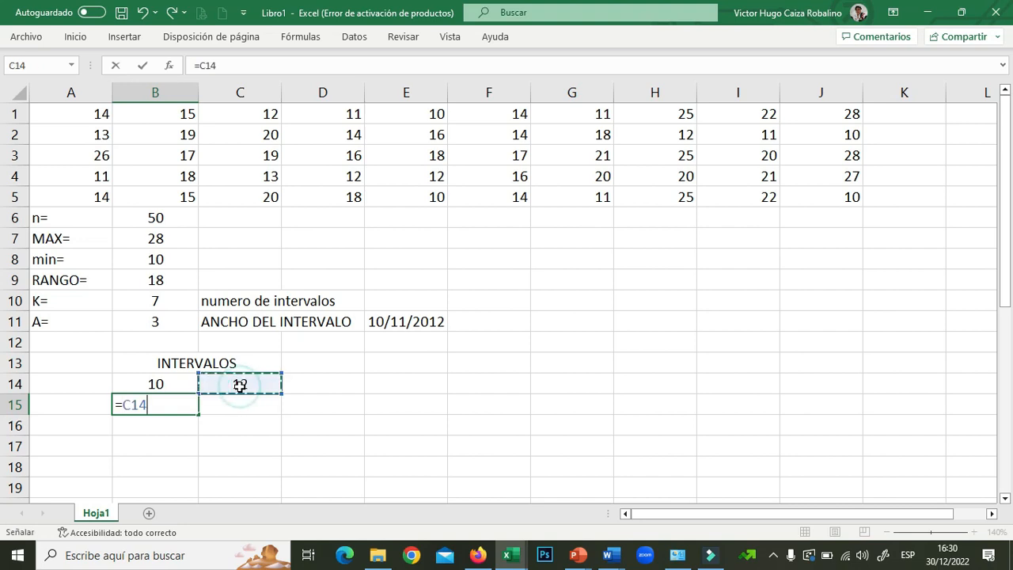
- Complete =C14+1 in B15 and fill the interval formulas down to row 20, ending at 28–30
{"action": "type", "text": "+1"}
{"action": "left_click", "coordinate": [267, 387]}
{"action": "left_click_drag", "start_coordinate": [281, 394], "coordinate": [280, 414]}
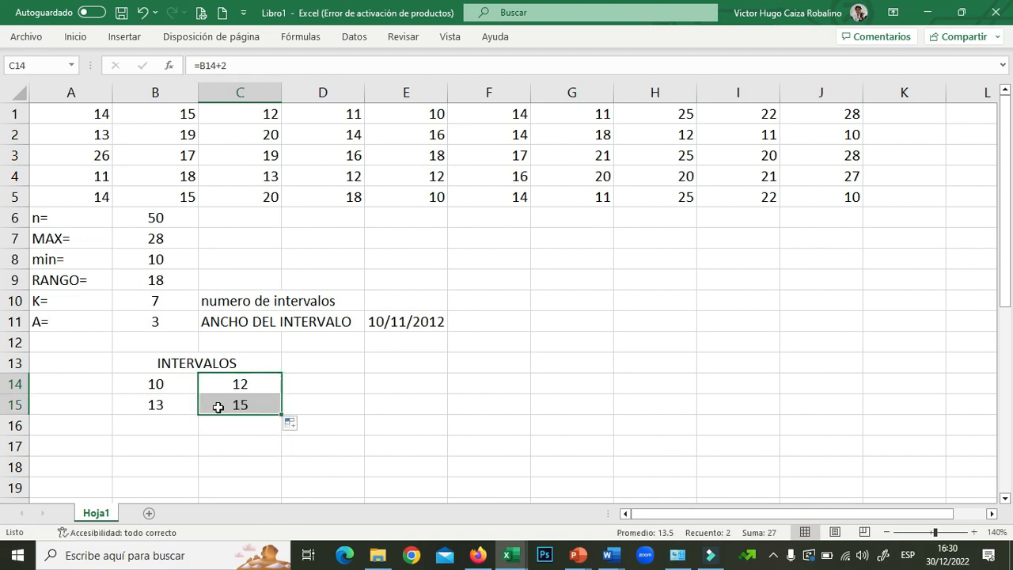
{"action": "left_click_drag", "start_coordinate": [169, 404], "coordinate": [280, 461]}
{"action": "scroll", "coordinate": [279, 455], "scroll_direction": "down", "scroll_amount": 1}
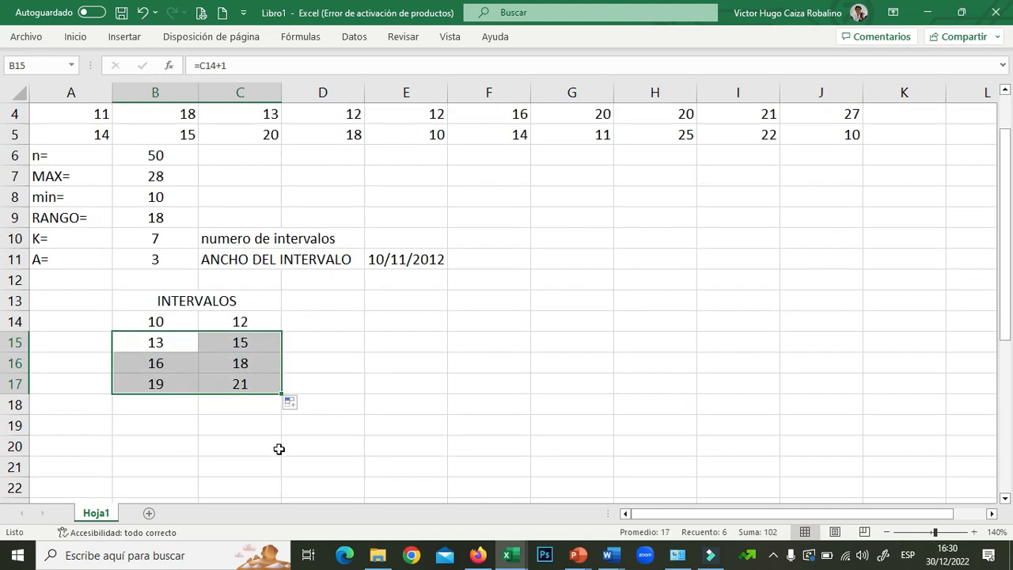
{"action": "left_click_drag", "start_coordinate": [281, 393], "coordinate": [283, 451]}
- Number the seven classes 1 through 7 in A14:A20
{"action": "left_click", "coordinate": [95, 324]}
{"action": "type", "text": "1"}
{"action": "key", "text": "Return"}
{"action": "type", "text": "2"}
{"action": "key", "text": "Return"}
{"action": "type", "text": "3"}
{"action": "key", "text": "Return"}
{"action": "type", "text": "4"}
{"action": "key", "text": "Return"}
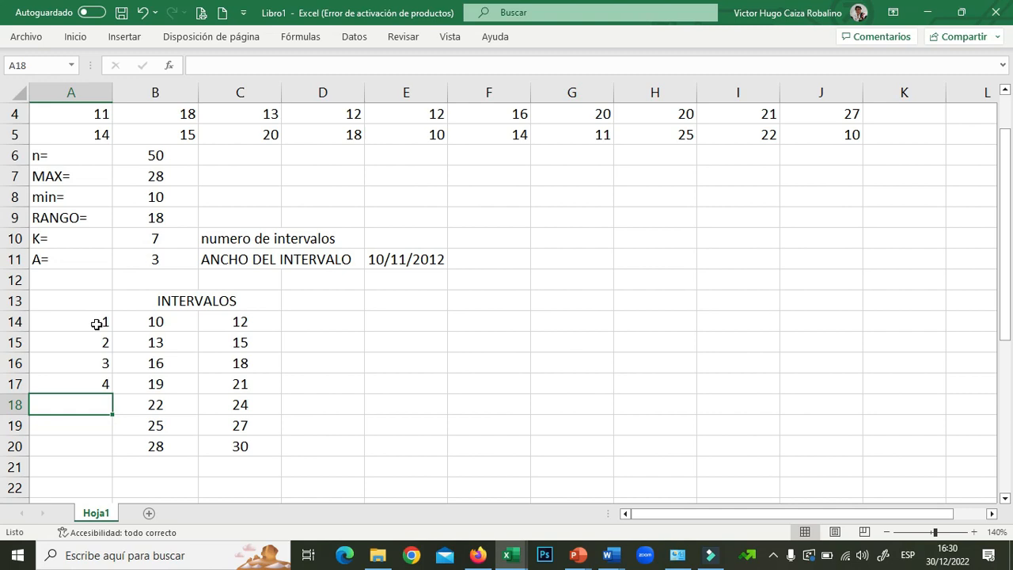
{"action": "type", "text": "5"}
{"action": "key", "text": "Return"}
{"action": "type", "text": "6"}
{"action": "key", "text": "Return"}
{"action": "type", "text": "7"}
{"action": "key", "text": "Return"}
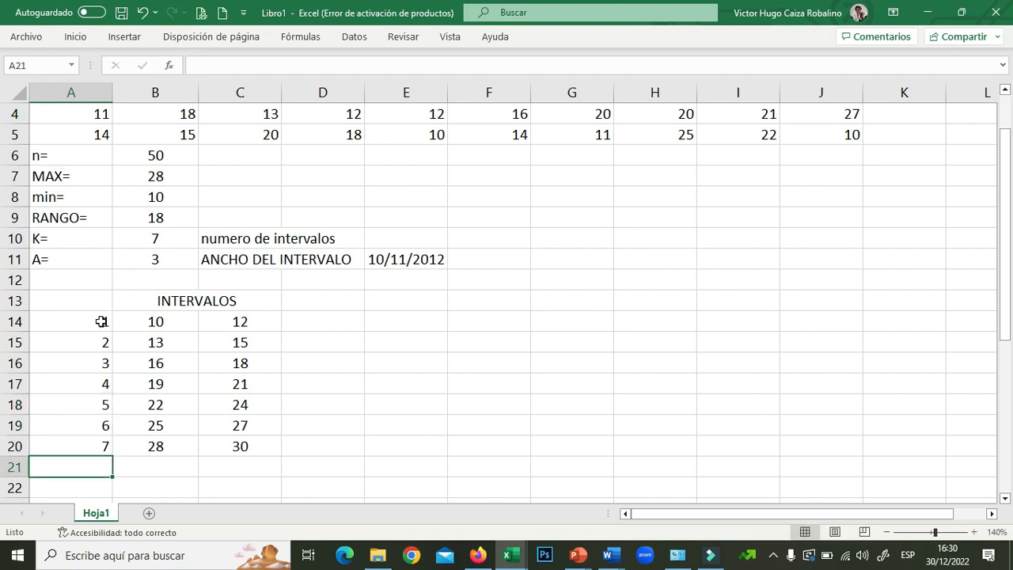
{"action": "left_click_drag", "start_coordinate": [101, 321], "coordinate": [106, 444]}
{"action": "left_click", "coordinate": [166, 232]}
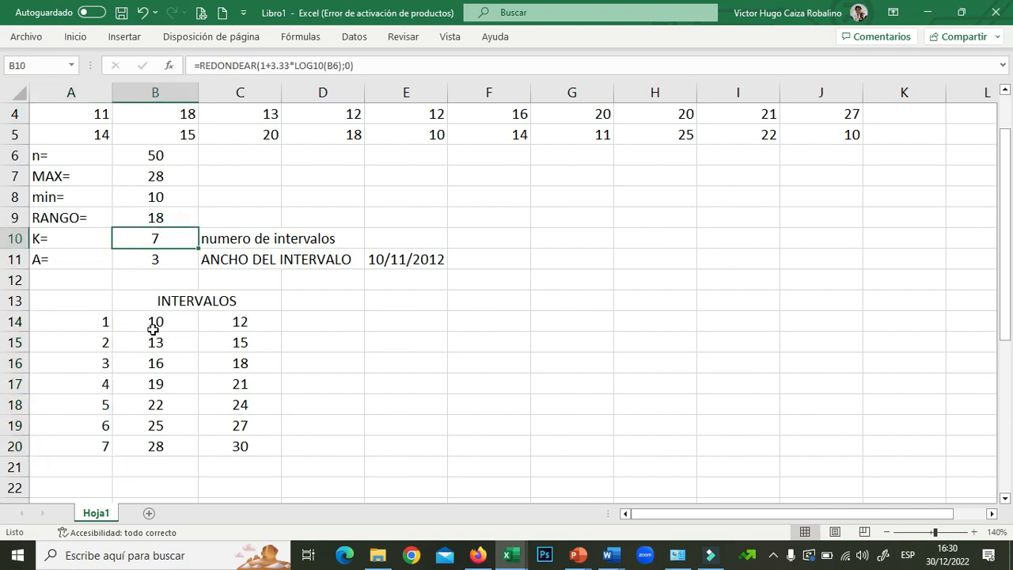
- Apply All Borders to the interval table B13:C20
{"action": "left_click_drag", "start_coordinate": [131, 299], "coordinate": [224, 448]}
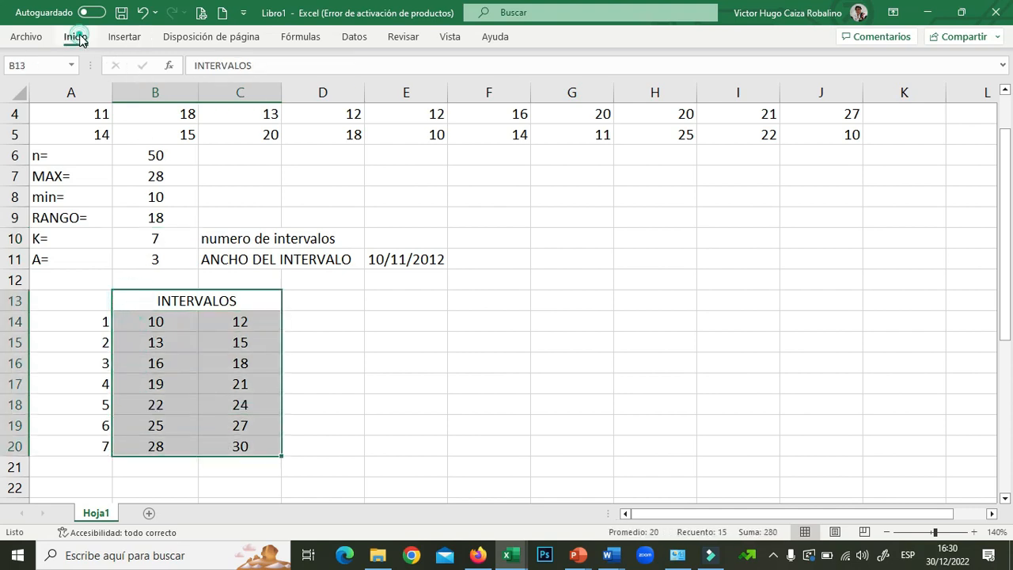
{"action": "left_click", "coordinate": [77, 37]}
{"action": "left_click", "coordinate": [168, 88]}
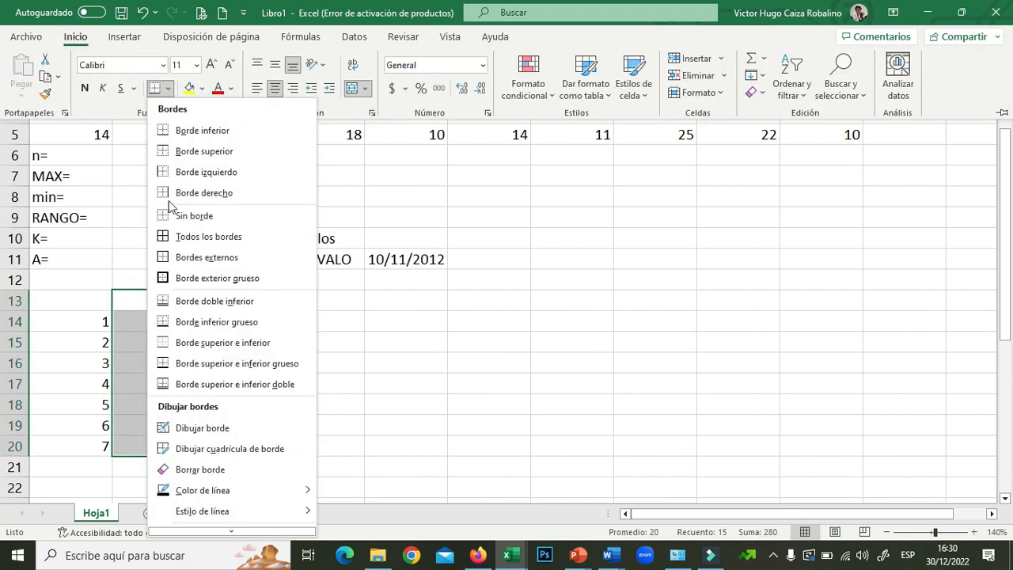
{"action": "left_click", "coordinate": [165, 236]}
{"action": "left_click", "coordinate": [356, 407]}
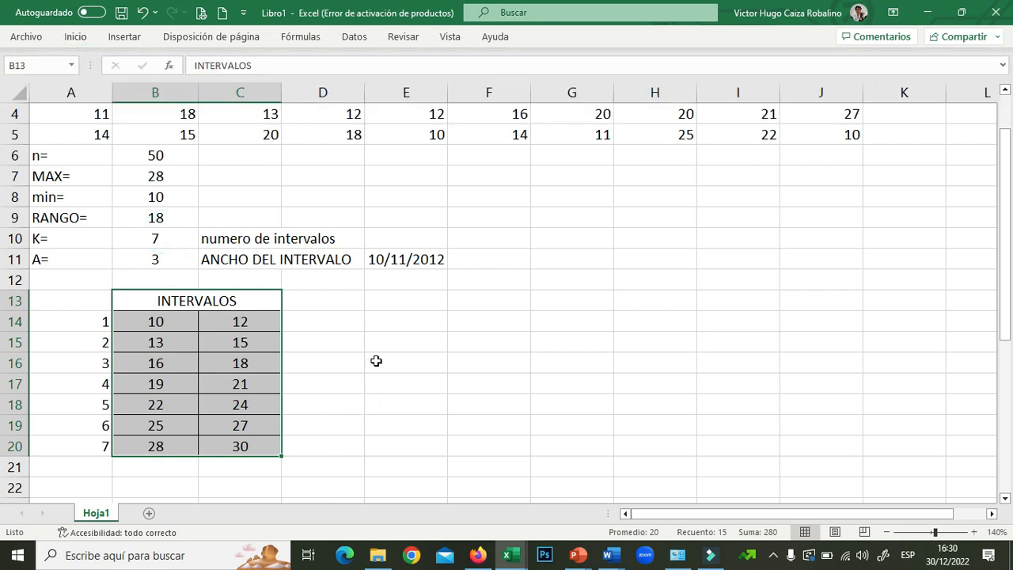
{"action": "left_click", "coordinate": [400, 349]}
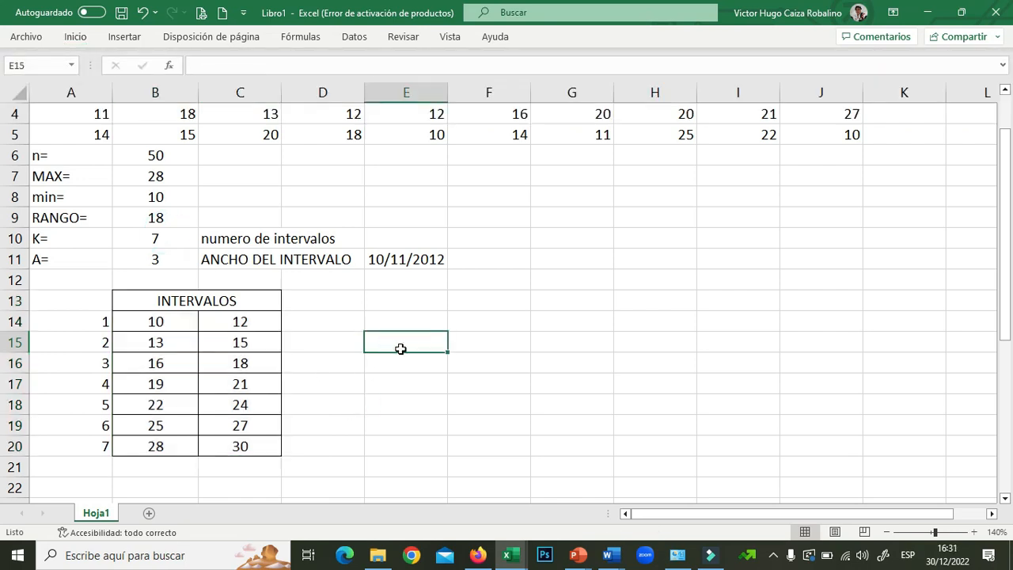
{"action": "left_click", "coordinate": [324, 305]}
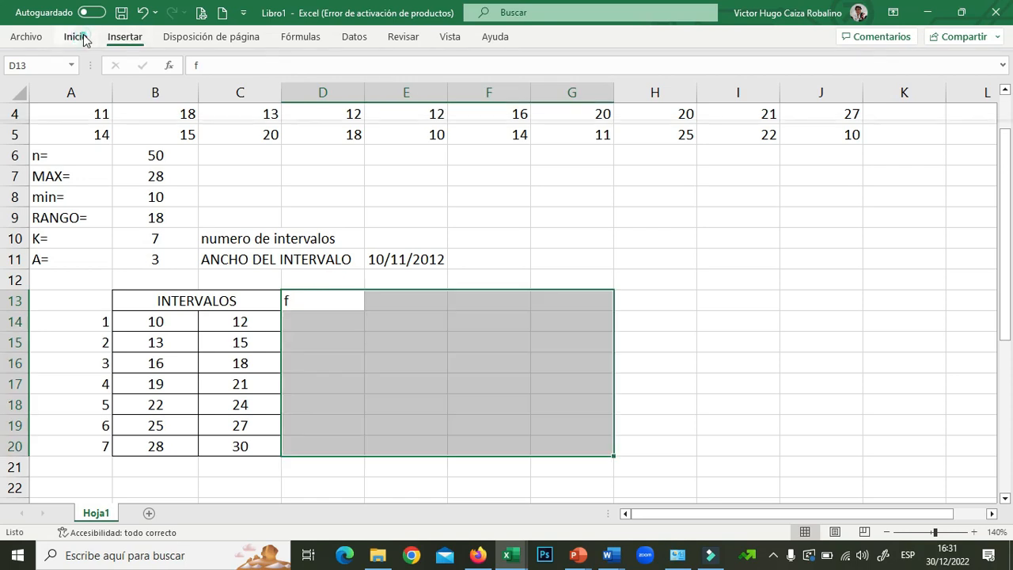
- Center the f heading in D13, then move to D14
{"action": "left_click", "coordinate": [81, 37]}
{"action": "left_click", "coordinate": [275, 88]}
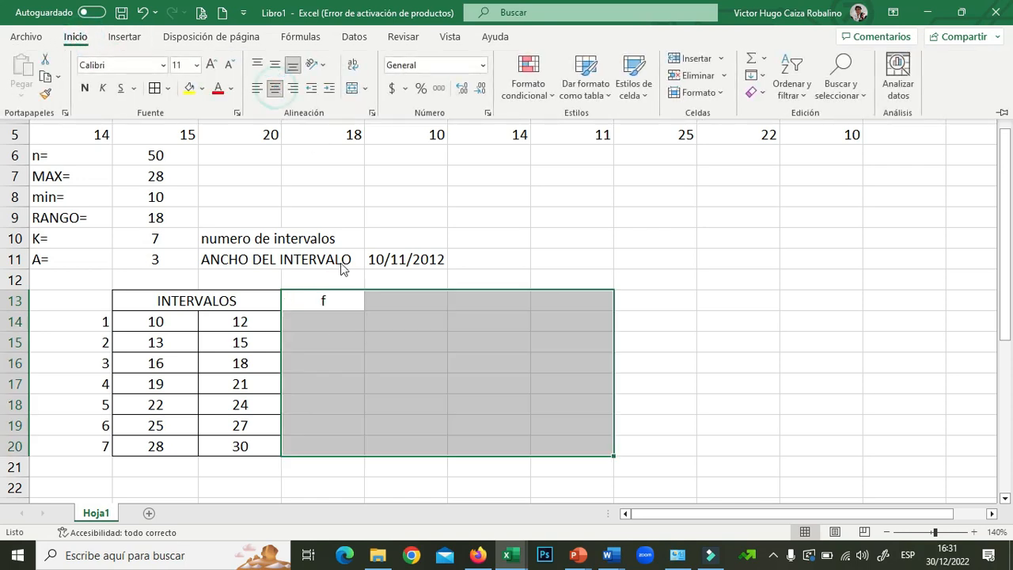
{"action": "left_click", "coordinate": [321, 324]}
{"action": "left_click", "coordinate": [320, 325]}
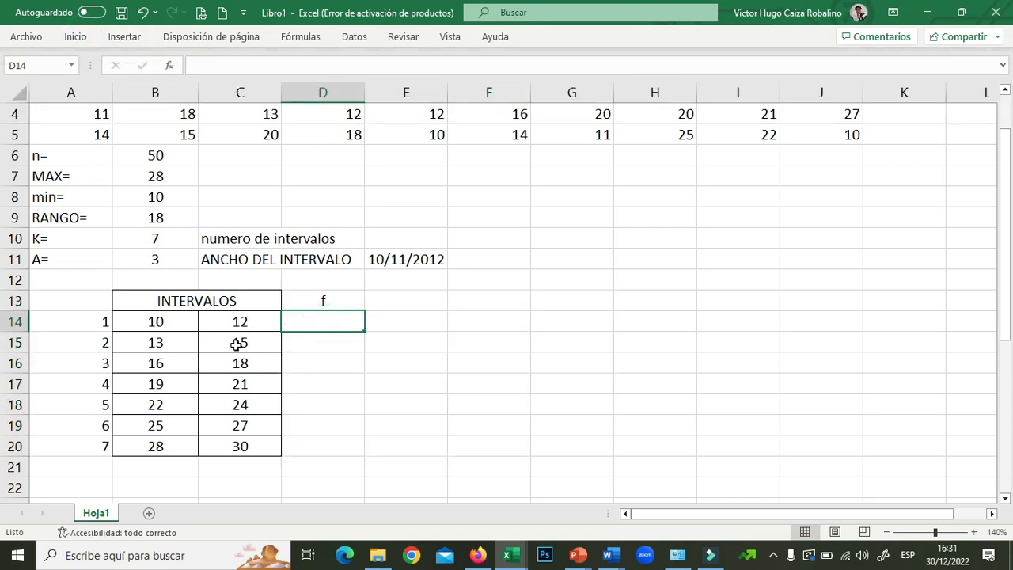
{"action": "left_click", "coordinate": [348, 325]}
- Enter =CONTAR.SI(A1:J5;10) in D14 to count the 10s, returning 4
{"action": "type", "text": "="}
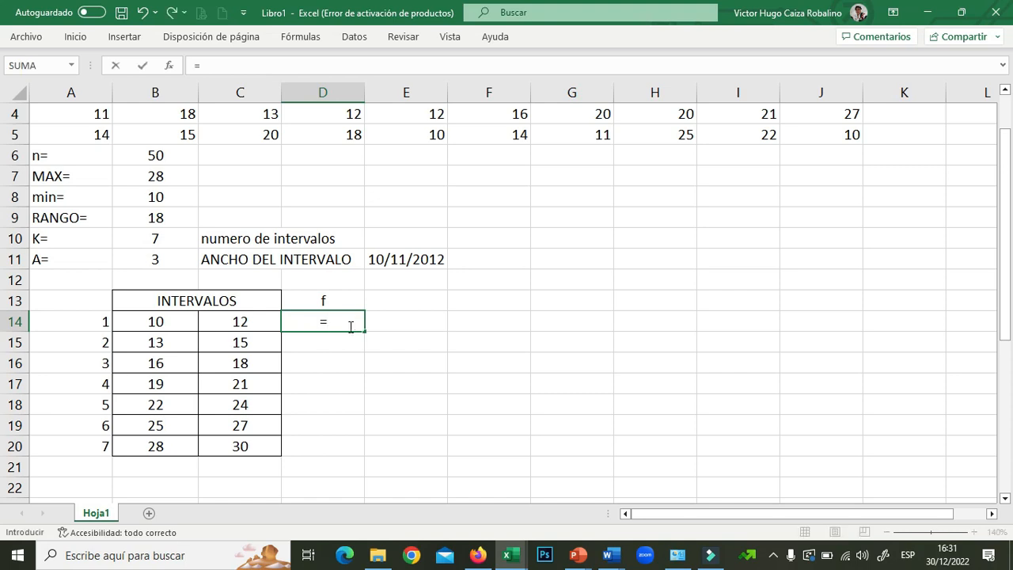
{"action": "type", "text": "CONTAR"}
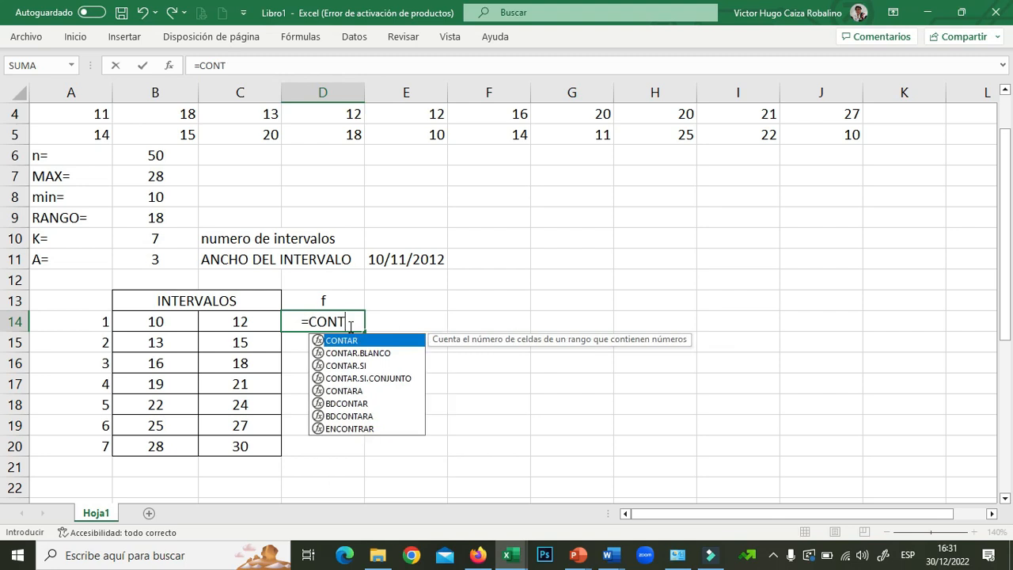
{"action": "double_click", "coordinate": [347, 366]}
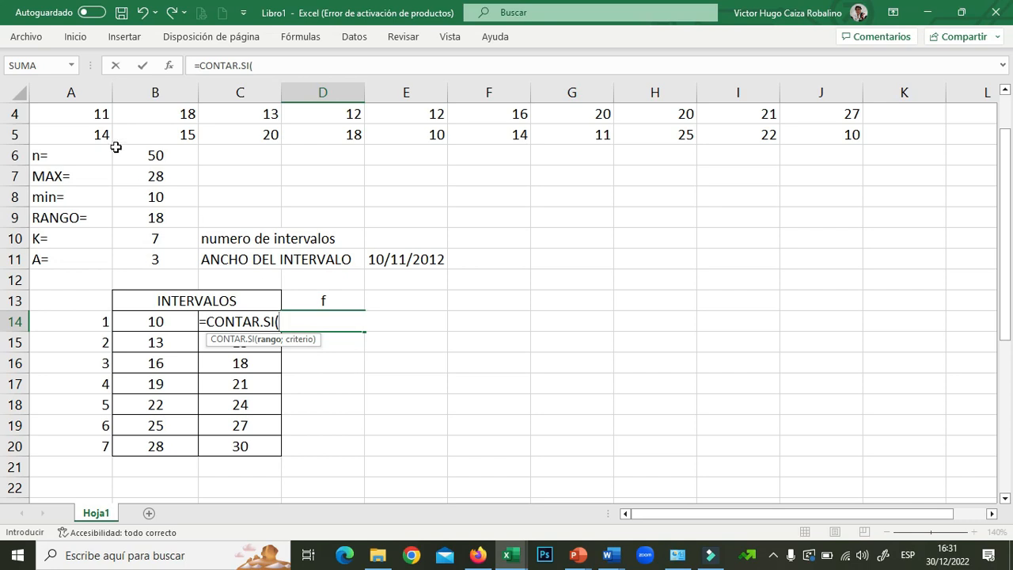
{"action": "scroll", "coordinate": [80, 115], "scroll_direction": "up", "scroll_amount": 1}
{"action": "left_click_drag", "start_coordinate": [80, 114], "coordinate": [810, 197]}
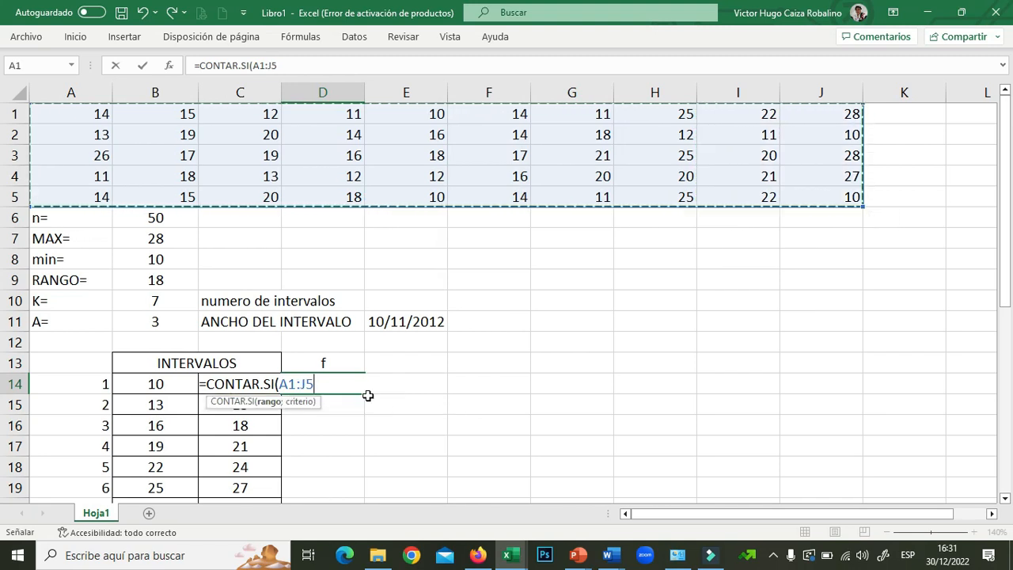
{"action": "type", "text": ";10"}
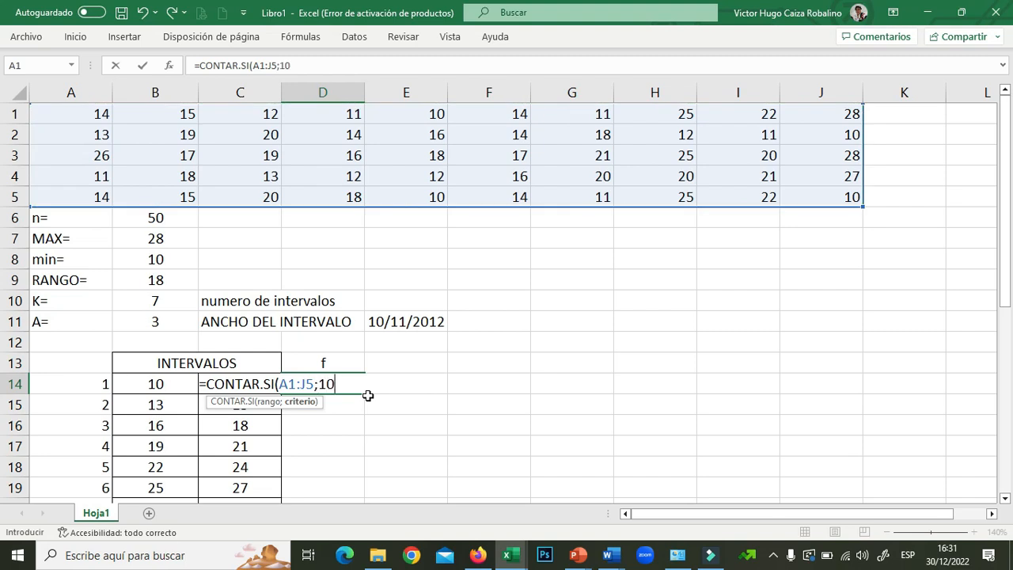
{"action": "type", "text": ")"}
{"action": "key", "text": "Return"}
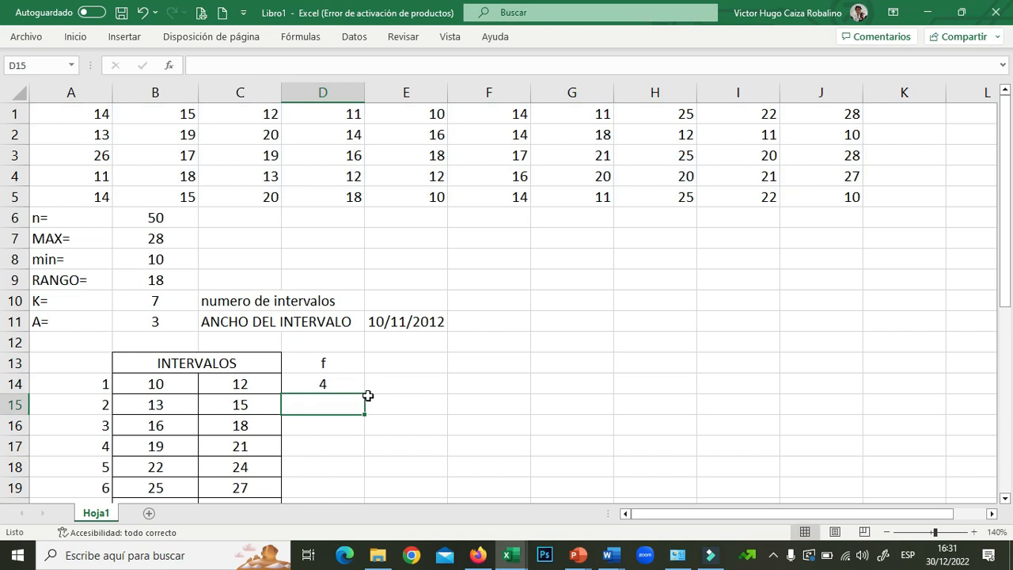
{"action": "left_click", "coordinate": [330, 385]}
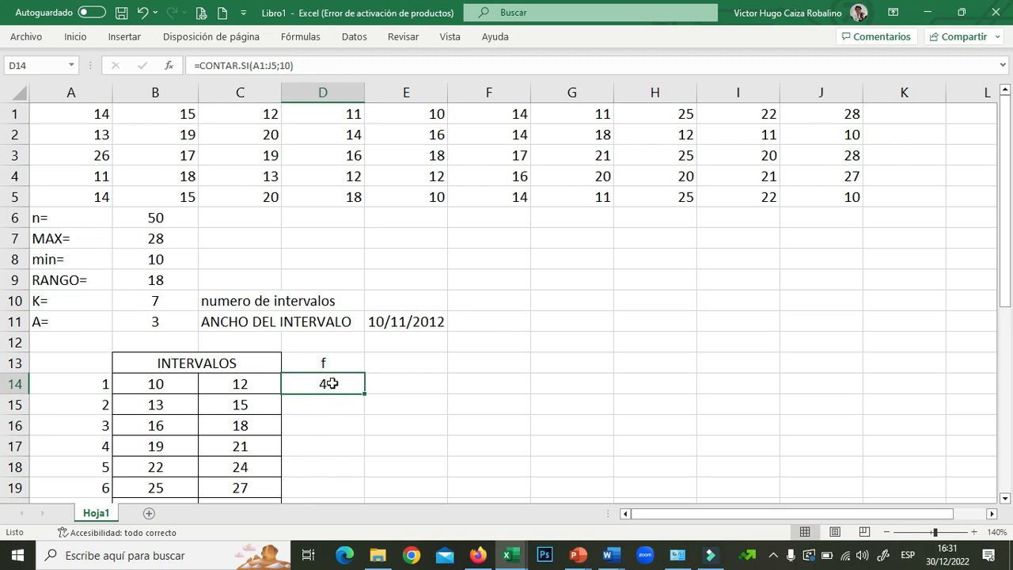
- Add CONTAR.SI terms for 11 and 12 over A1:J5 to D14's formula, giving 13
{"action": "double_click", "coordinate": [331, 383]}
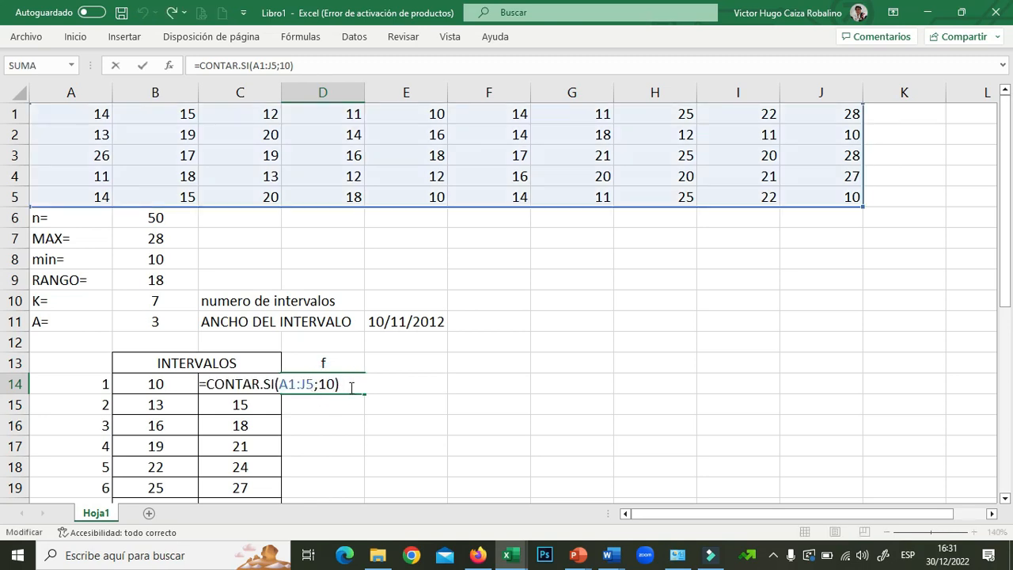
{"action": "type", "text": "+CONTA"}
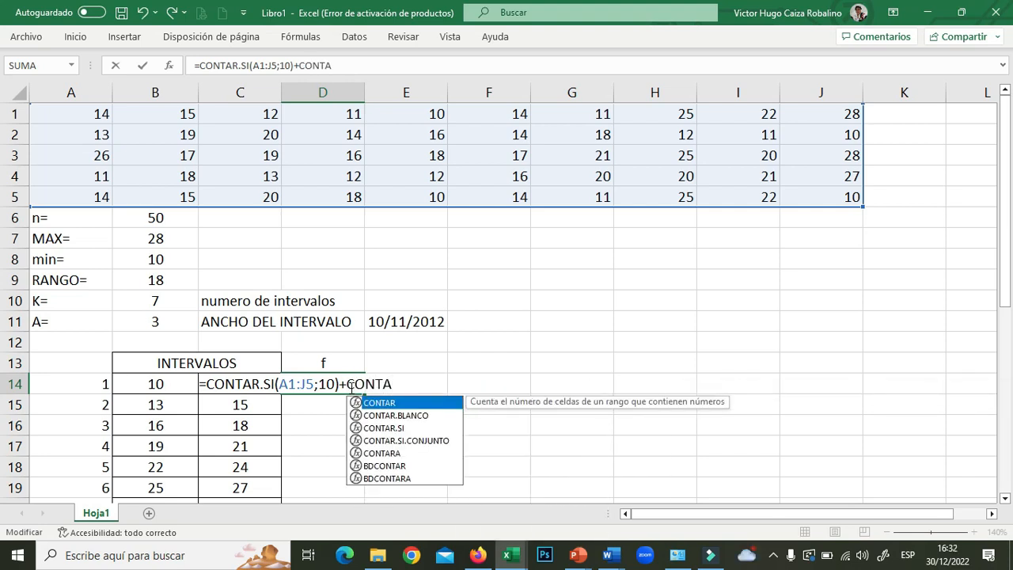
{"action": "double_click", "coordinate": [388, 428]}
{"action": "left_click_drag", "start_coordinate": [90, 115], "coordinate": [808, 199]}
{"action": "type", "text": ";11"}
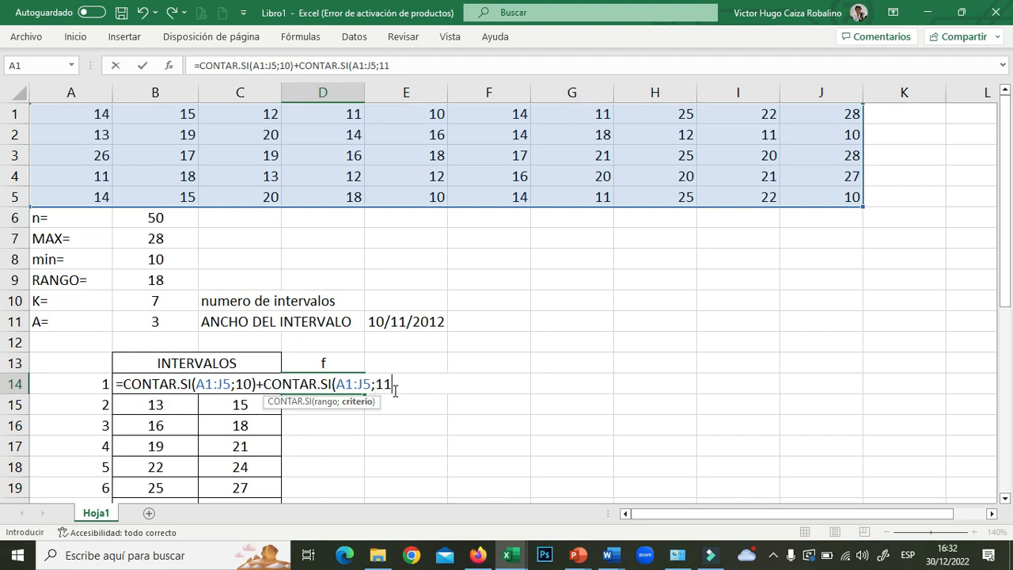
{"action": "type", "text": ")"}
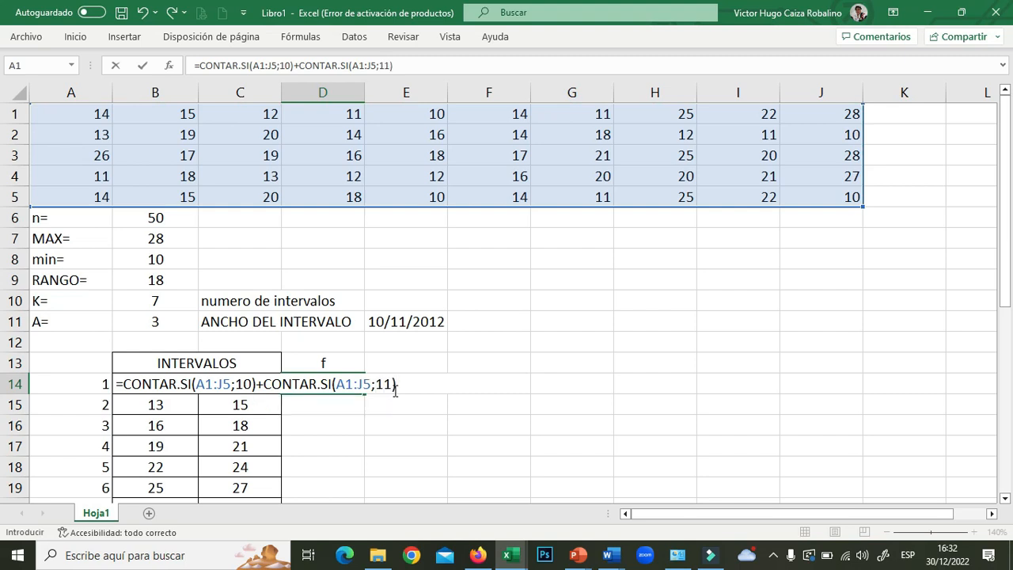
{"action": "type", "text": "+CONTAR"}
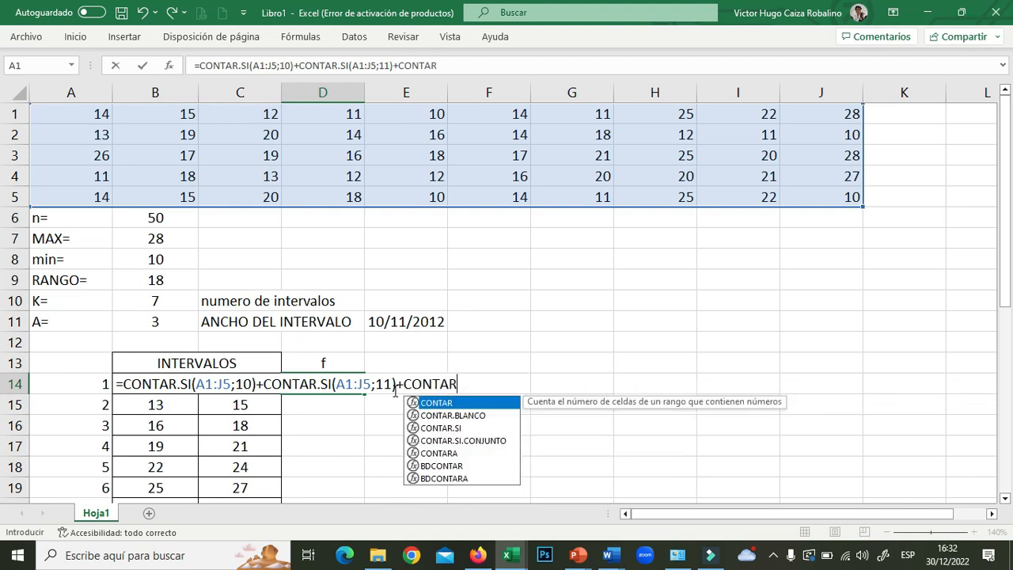
{"action": "double_click", "coordinate": [451, 428]}
{"action": "left_click_drag", "start_coordinate": [77, 109], "coordinate": [796, 199]}
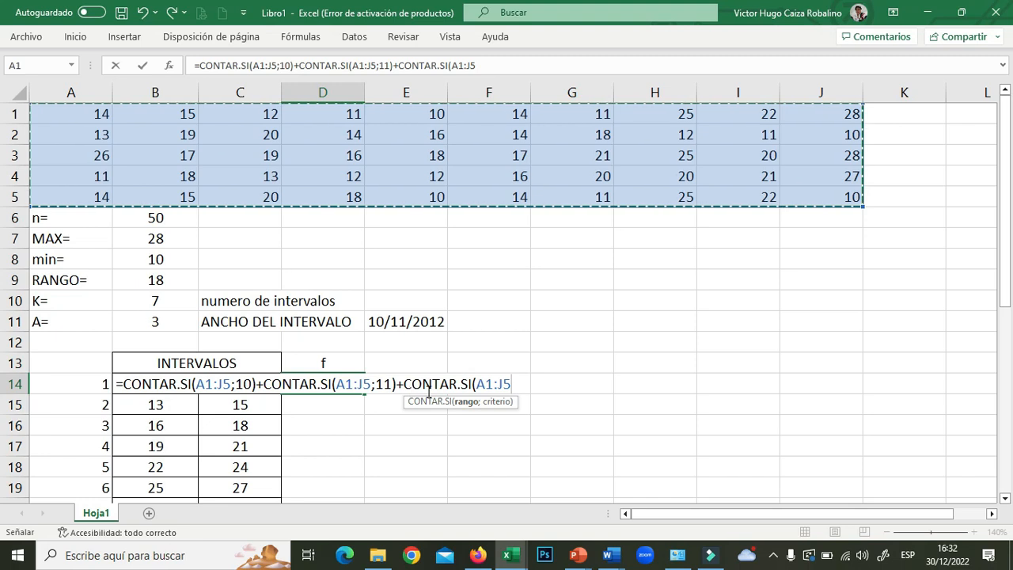
{"action": "type", "text": ";12"}
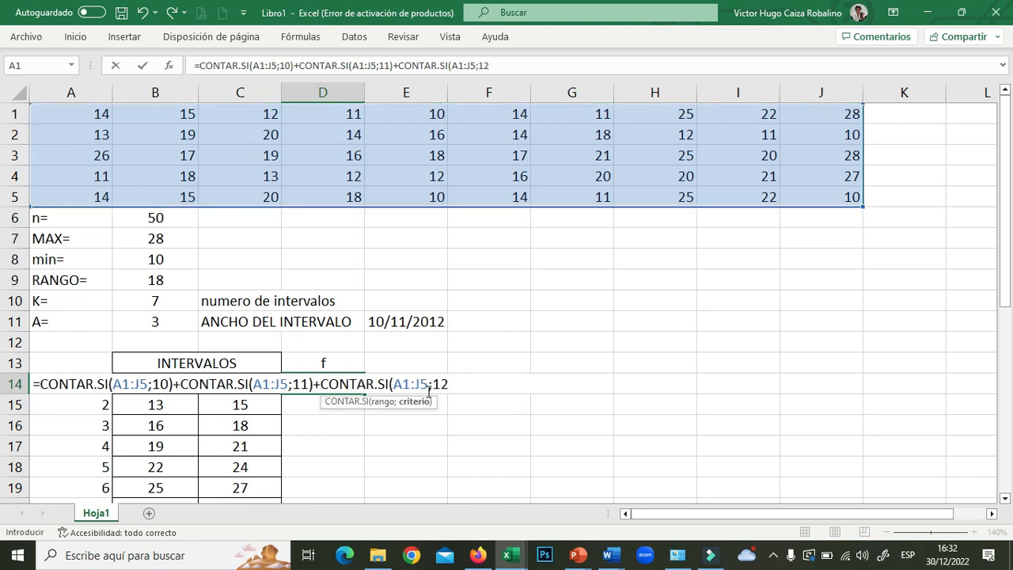
{"action": "type", "text": ")"}
{"action": "key", "text": "Return"}
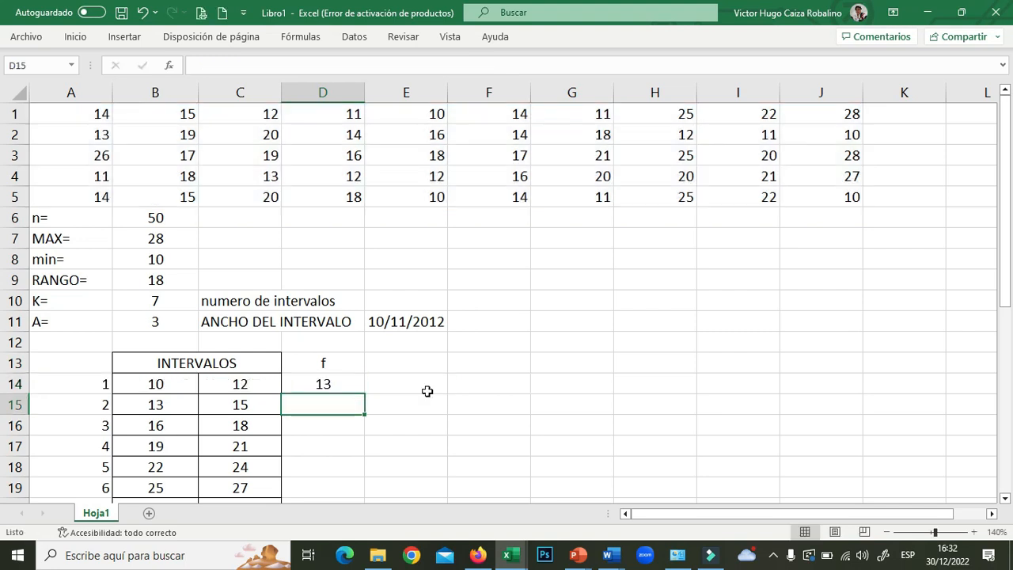
{"action": "left_click", "coordinate": [322, 383]}
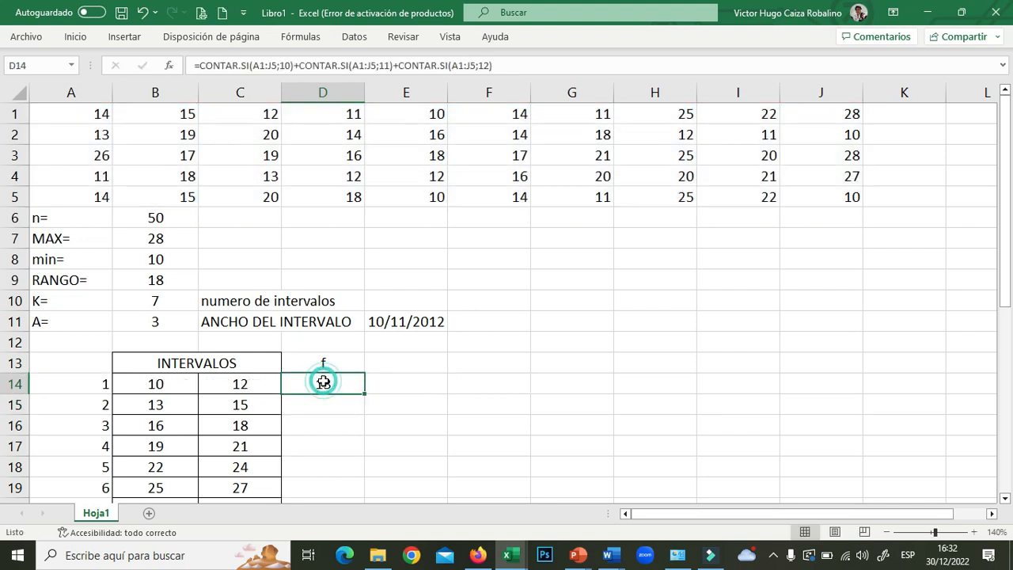
{"action": "left_click", "coordinate": [337, 382]}
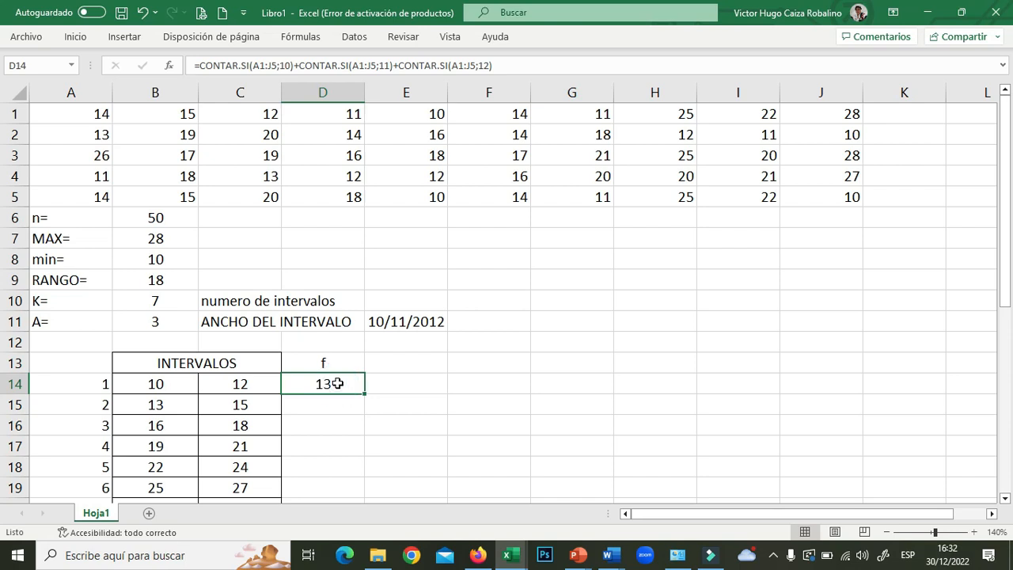
{"action": "double_click", "coordinate": [337, 383]}
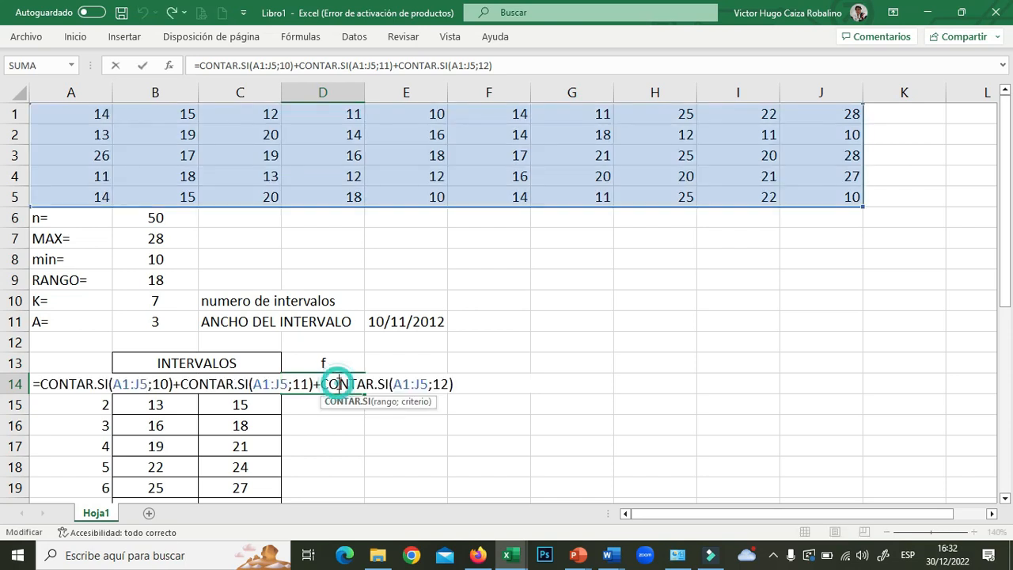
- Make the first CONTAR.SI range in D14 absolute as $A$1:$J$5
{"action": "left_click", "coordinate": [127, 383]}
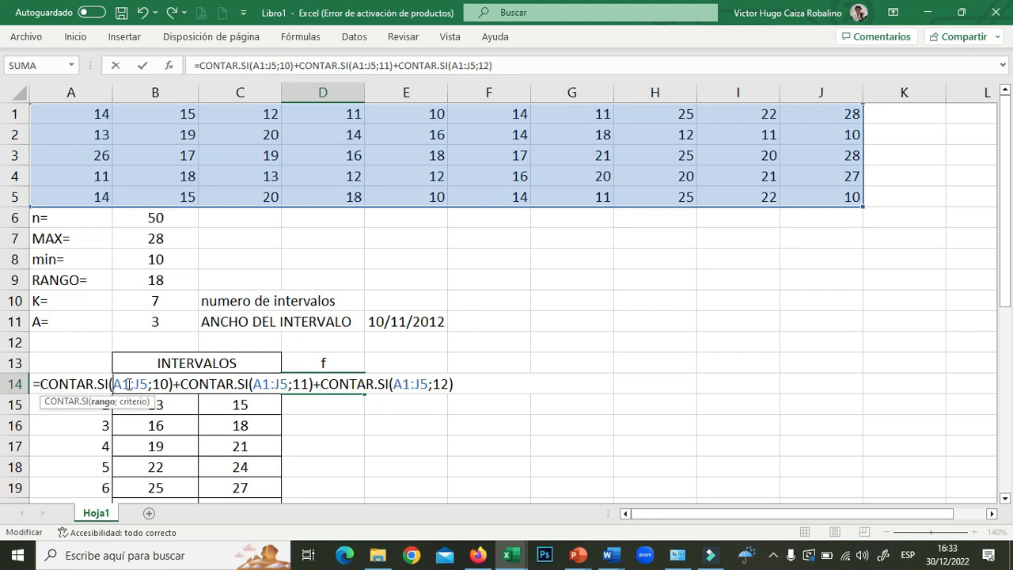
{"action": "type", "text": "$"}
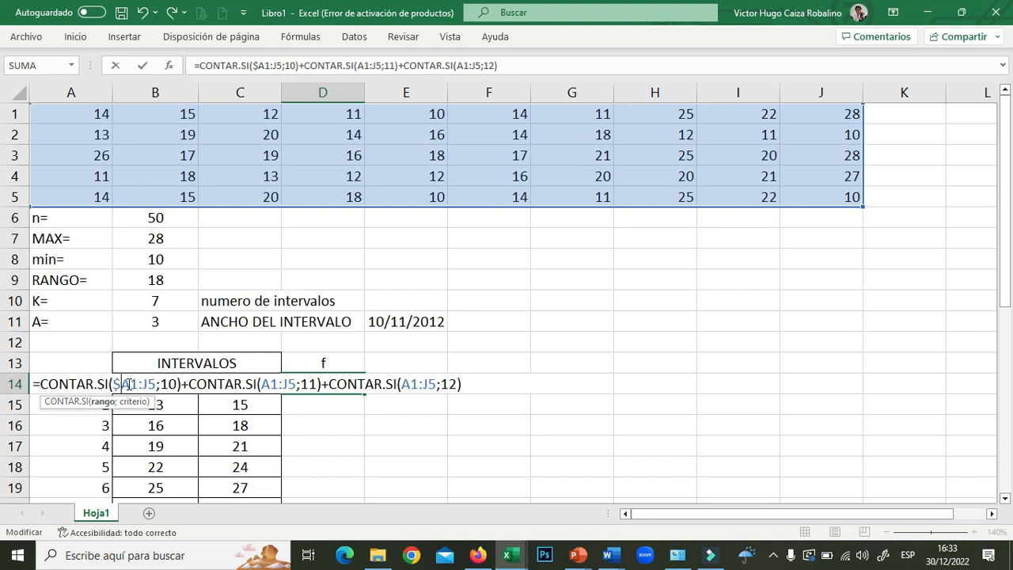
{"action": "left_click", "coordinate": [133, 383]}
{"action": "type", "text": "$"}
{"action": "left_click", "coordinate": [152, 384]}
{"action": "type", "text": "$"}
{"action": "left_click", "coordinate": [166, 383]}
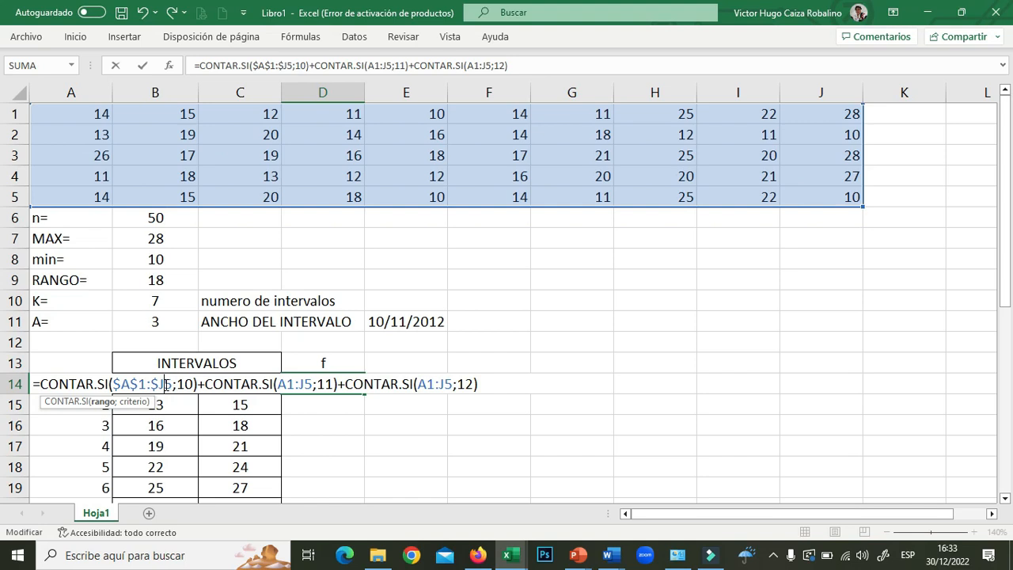
{"action": "type", "text": "$"}
- Lock the second CONTAR.SI range as $A$1:$J$5
{"action": "left_click", "coordinate": [293, 383]}
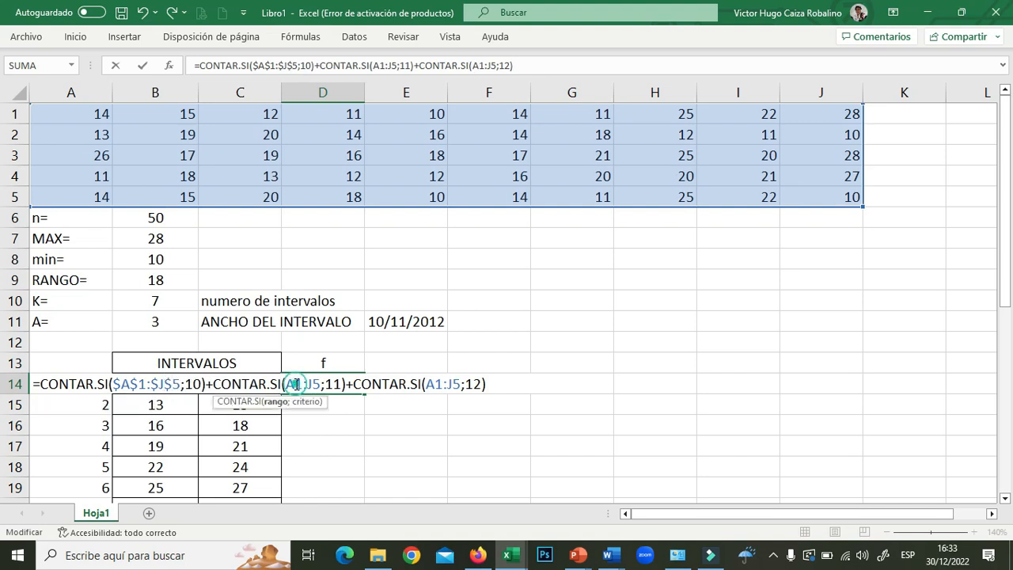
{"action": "type", "text": "$"}
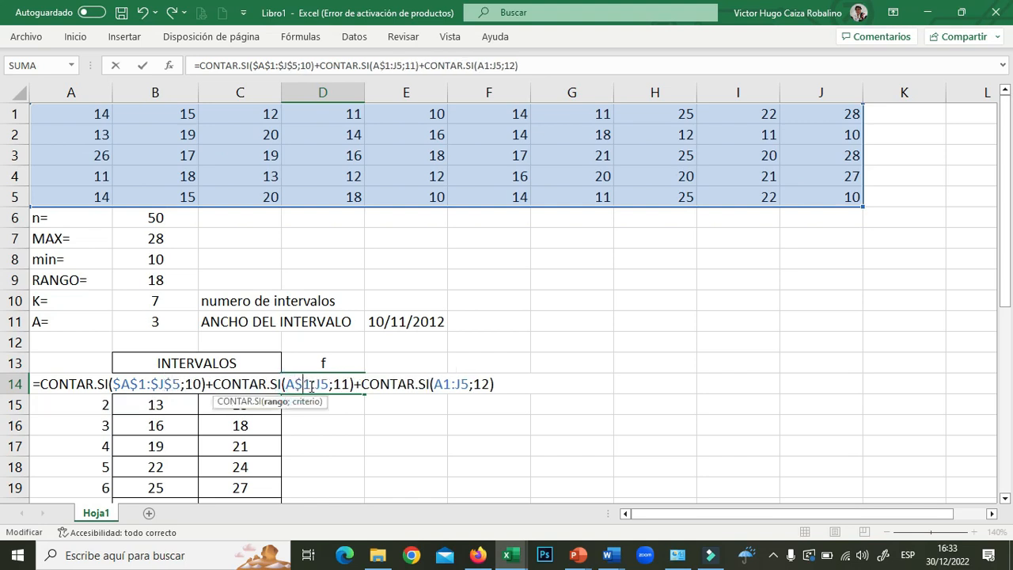
{"action": "left_click", "coordinate": [287, 383]}
{"action": "type", "text": "$"}
{"action": "left_click", "coordinate": [324, 385]}
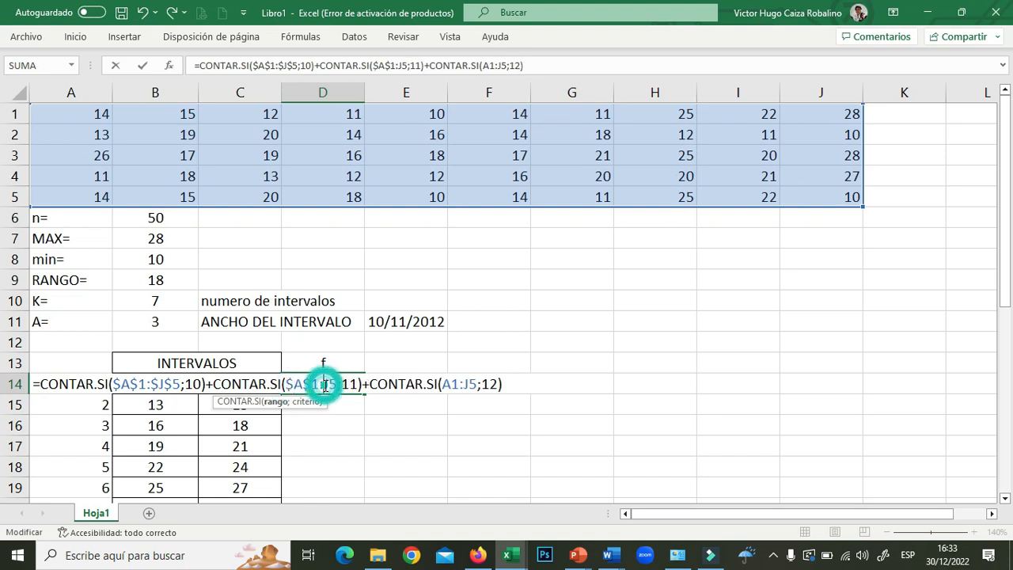
{"action": "type", "text": "$"}
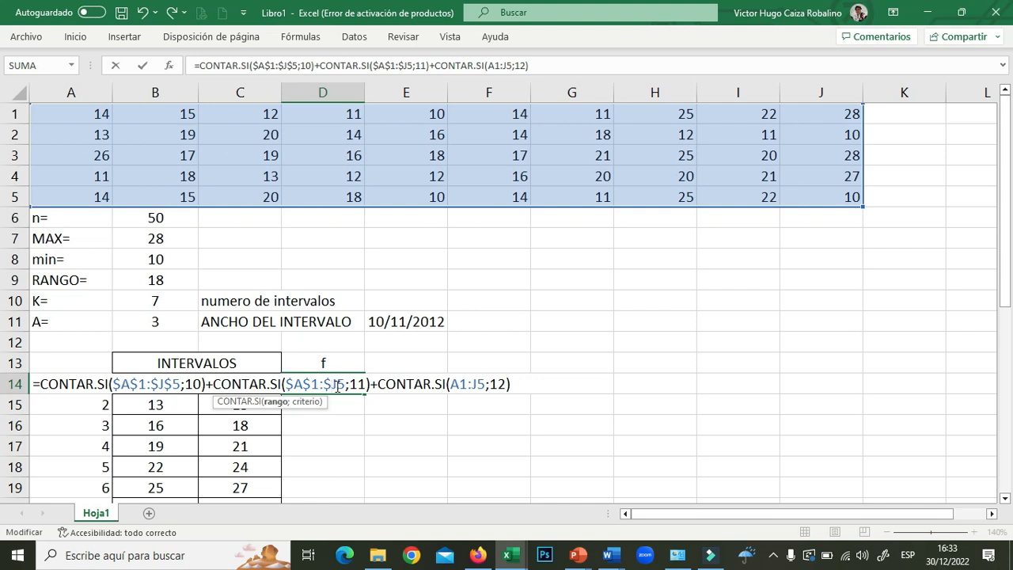
{"action": "left_click", "coordinate": [338, 385]}
{"action": "type", "text": "$"}
- Lock the third range as $A$1:$J$5 and commit D14, still showing 13
{"action": "left_click", "coordinate": [468, 385]}
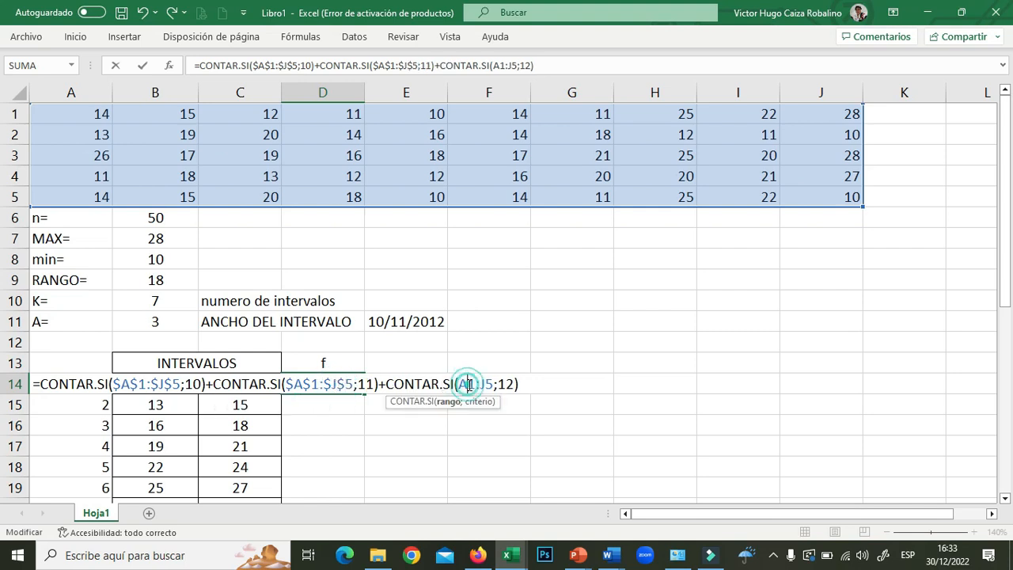
{"action": "type", "text": "$"}
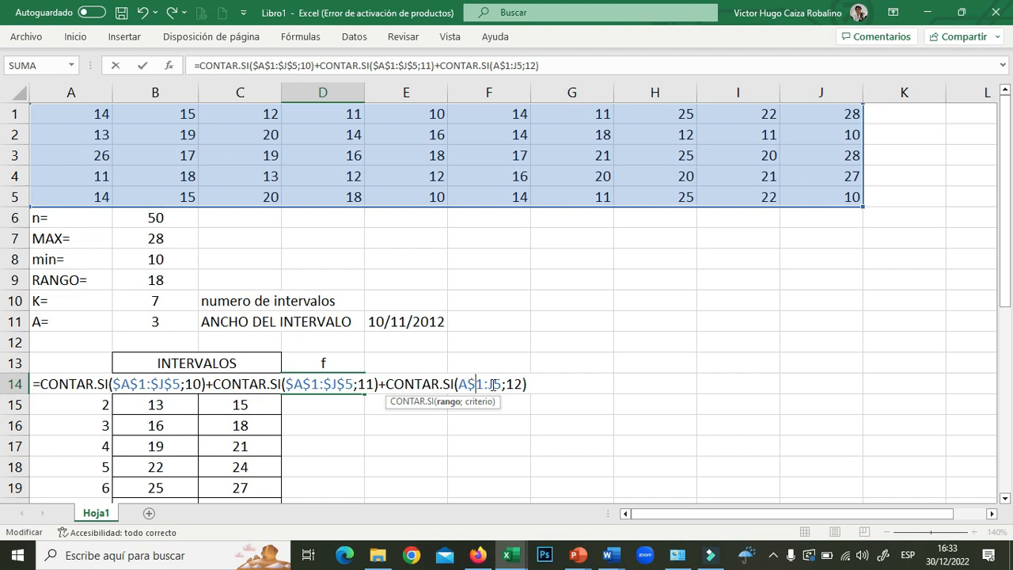
{"action": "left_click", "coordinate": [462, 386]}
{"action": "type", "text": "$"}
{"action": "left_click", "coordinate": [501, 384]}
{"action": "type", "text": "$"}
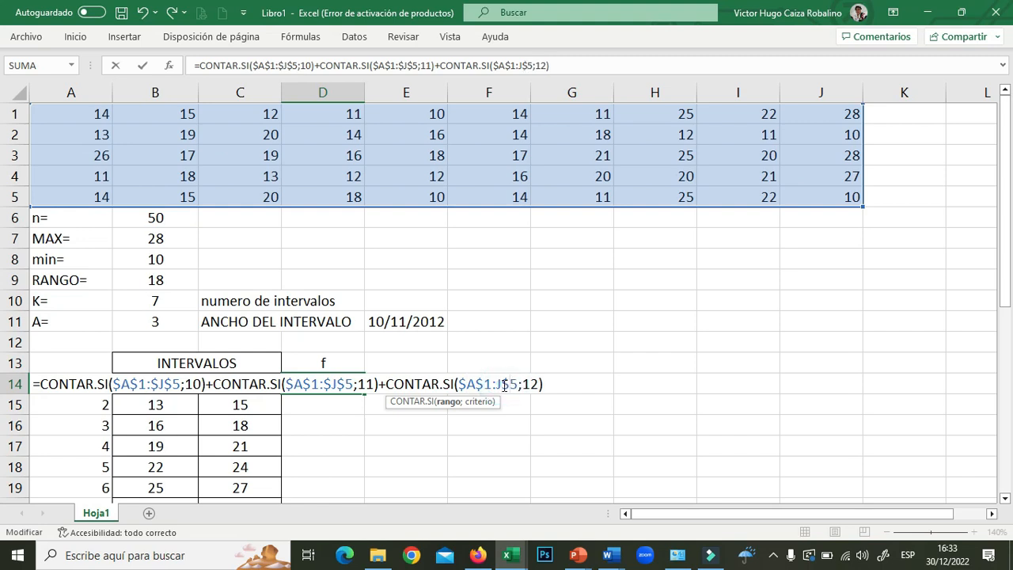
{"action": "left_click", "coordinate": [498, 384]}
{"action": "type", "text": "$"}
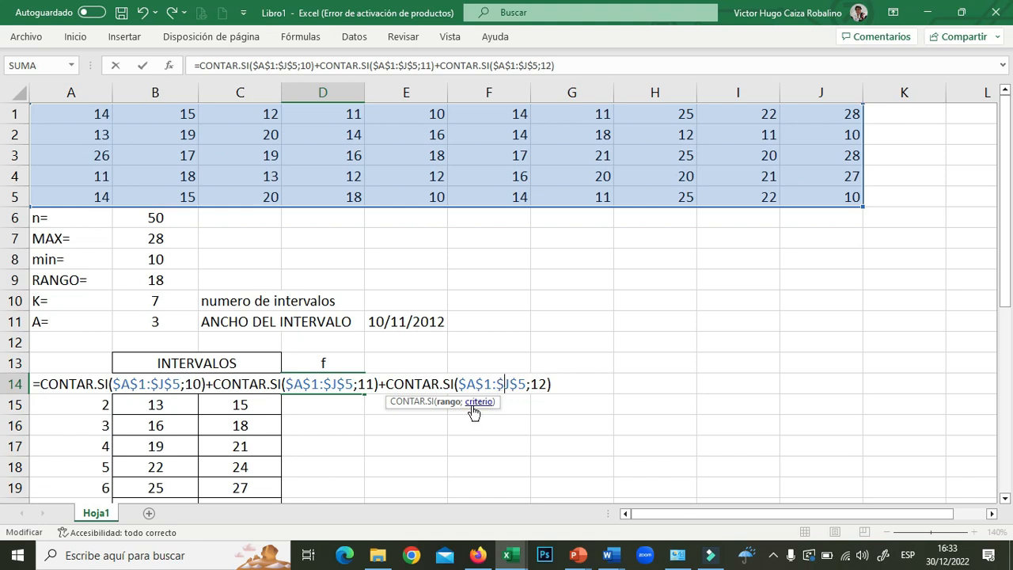
{"action": "key", "text": "Return"}
{"action": "left_click", "coordinate": [349, 384]}
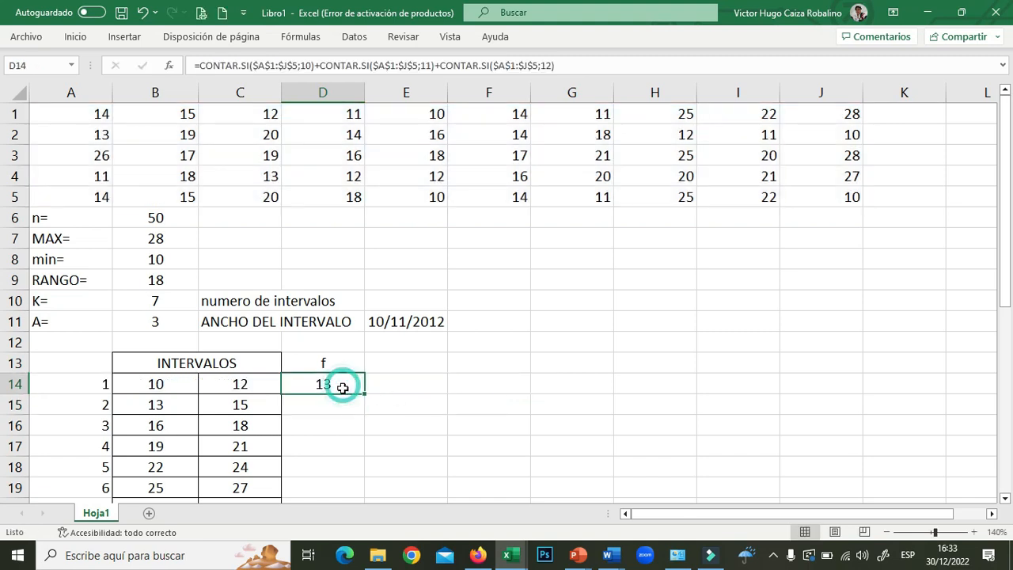
- Copy D14's formula down to D20 and change D15's criteria to 13, 14, 15
{"action": "left_click_drag", "start_coordinate": [365, 393], "coordinate": [346, 470]}
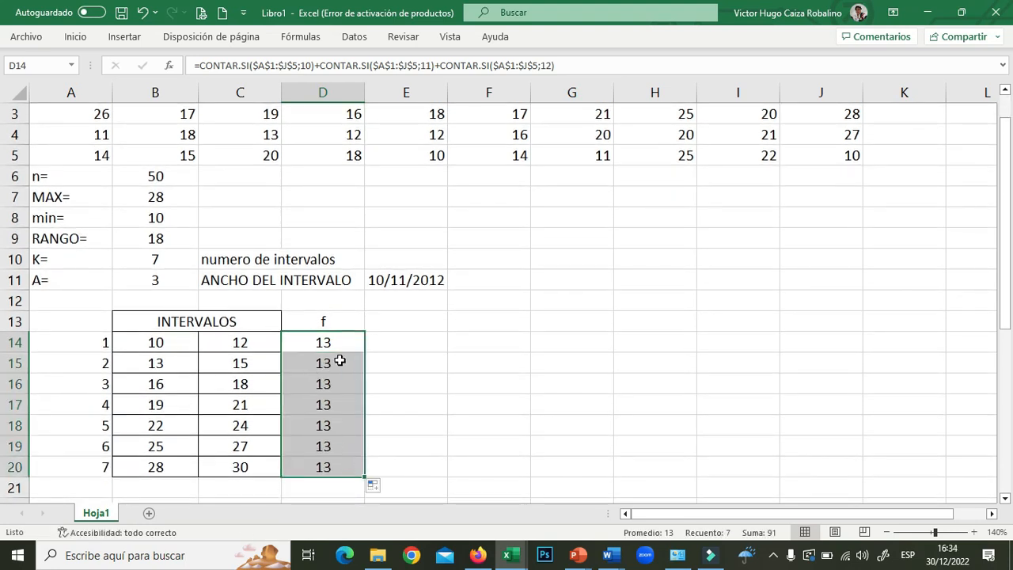
{"action": "left_click", "coordinate": [338, 360]}
{"action": "double_click", "coordinate": [338, 360]}
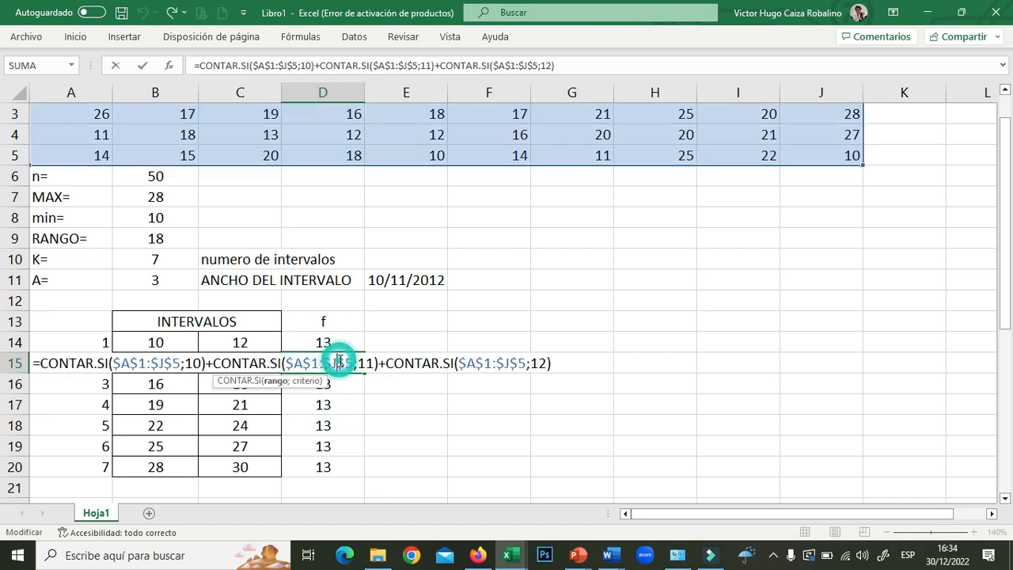
{"action": "left_click", "coordinate": [193, 362]}
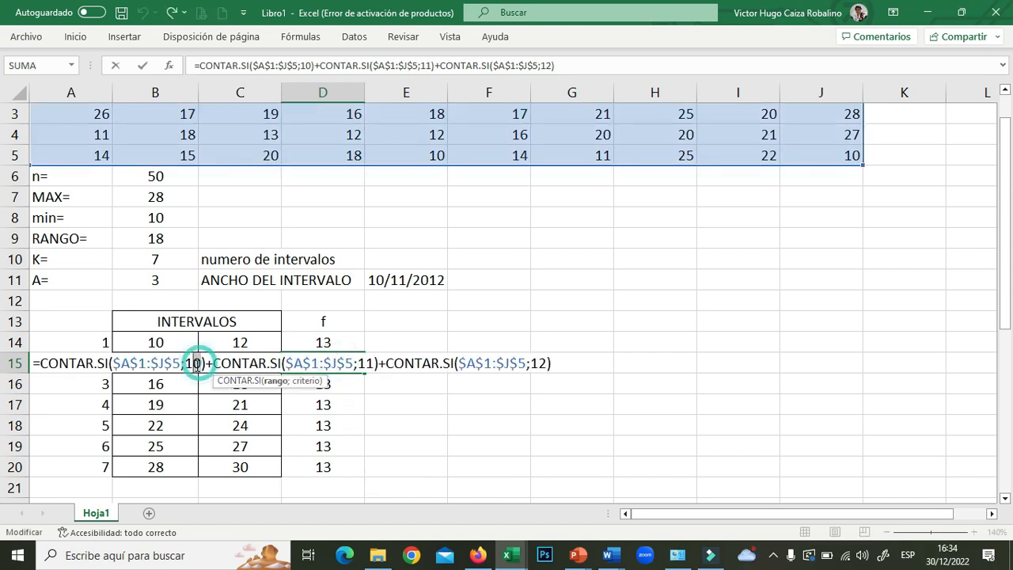
{"action": "key", "text": "Delete"}
{"action": "type", "text": "3"}
{"action": "left_click", "coordinate": [371, 363]}
{"action": "key", "text": "BackSpace"}
{"action": "type", "text": "4"}
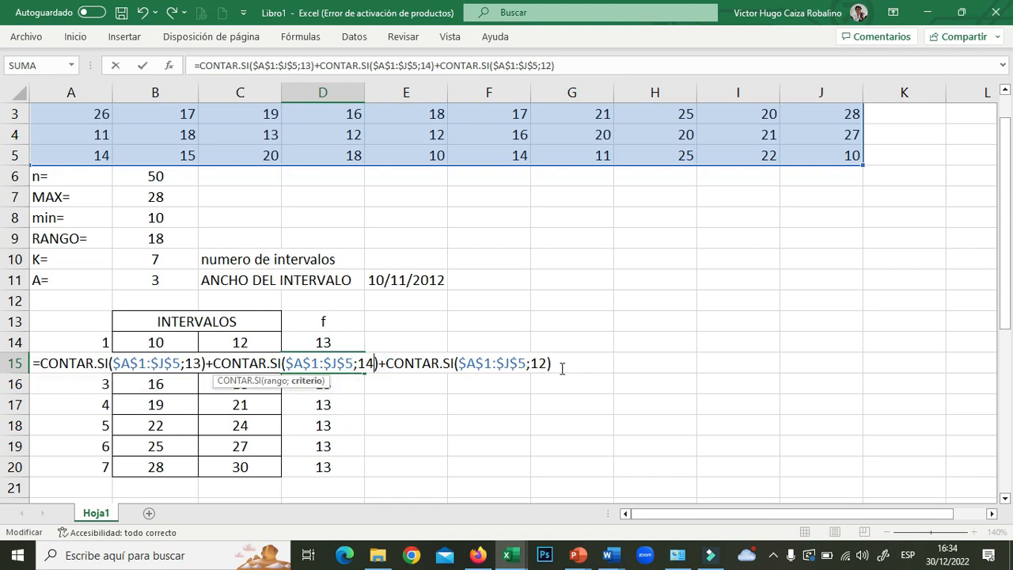
{"action": "left_click", "coordinate": [544, 363]}
{"action": "key", "text": "BackSpace"}
{"action": "type", "text": "5"}
{"action": "key", "text": "Return"}
- Change D16's criteria to 16, 17 and 18
{"action": "left_click", "coordinate": [336, 382]}
{"action": "double_click", "coordinate": [335, 382]}
{"action": "left_click", "coordinate": [197, 385]}
{"action": "key", "text": "Delete"}
{"action": "type", "text": "6"}
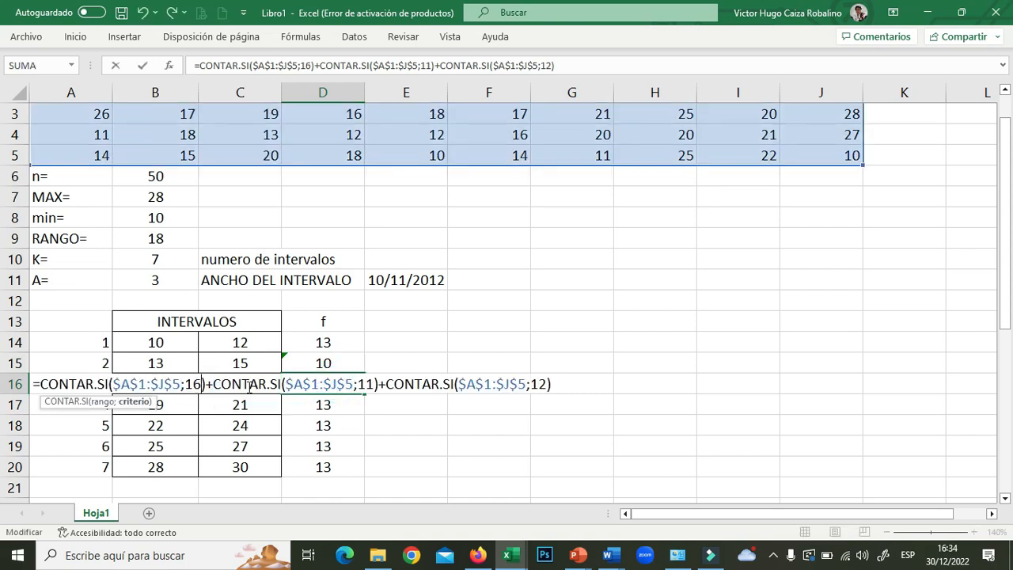
{"action": "left_click", "coordinate": [375, 384]}
{"action": "key", "text": "BackSpace"}
{"action": "type", "text": "7"}
{"action": "left_click", "coordinate": [544, 383]}
{"action": "key", "text": "BackSpace"}
{"action": "type", "text": "8"}
{"action": "key", "text": "Return"}
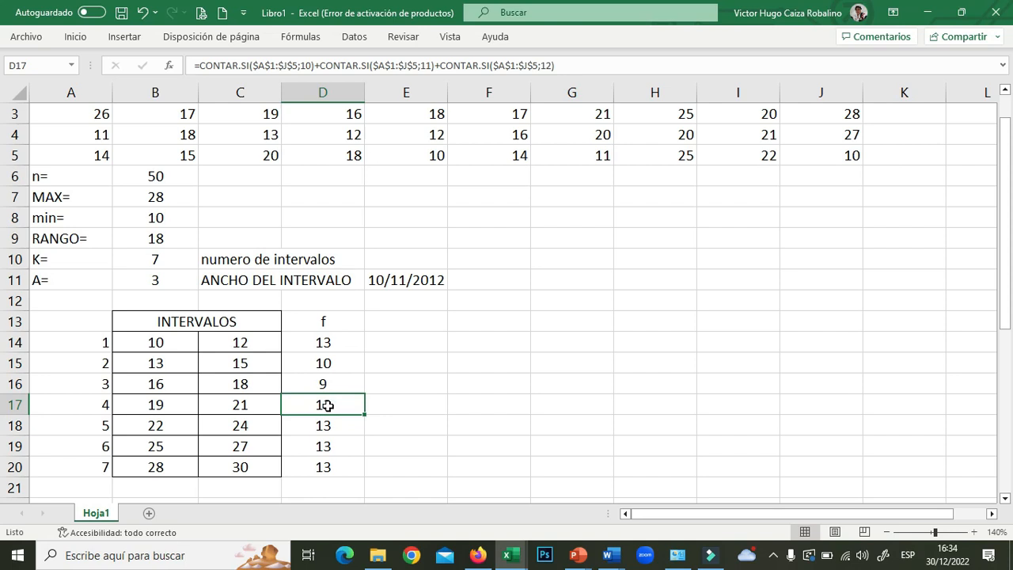
- Change D17's criteria to 19, 20 and 21
{"action": "double_click", "coordinate": [333, 403]}
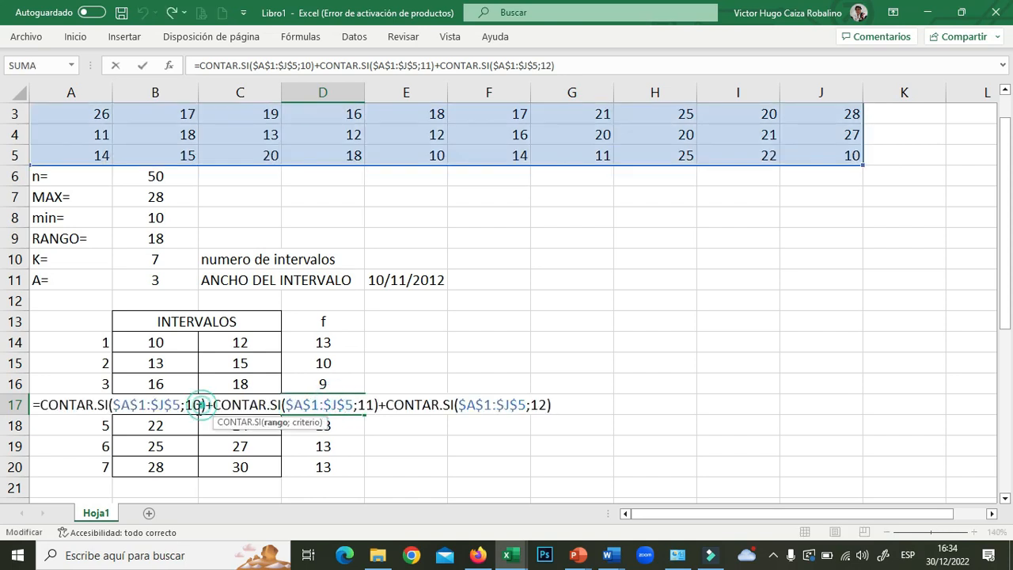
{"action": "left_click", "coordinate": [196, 405]}
{"action": "key", "text": "Delete"}
{"action": "type", "text": "9"}
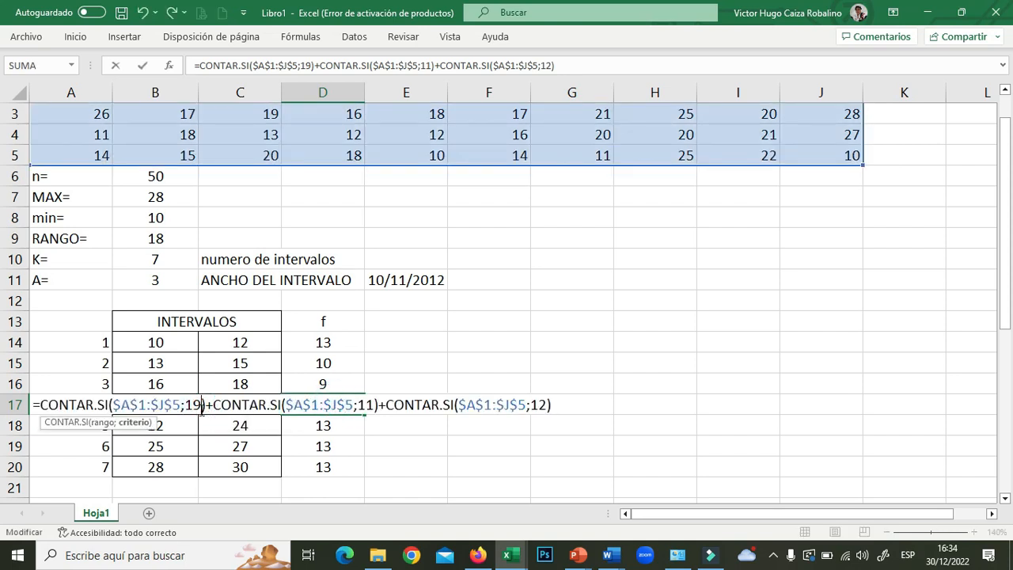
{"action": "double_click", "coordinate": [369, 404]}
{"action": "type", "text": "20"}
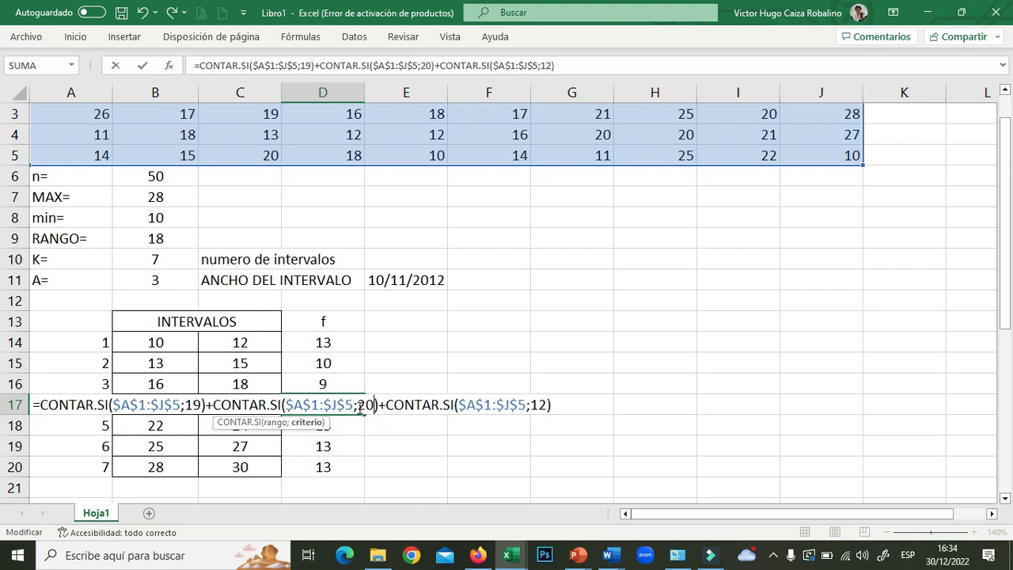
{"action": "double_click", "coordinate": [541, 405]}
{"action": "type", "text": "21"}
{"action": "key", "text": "Return"}
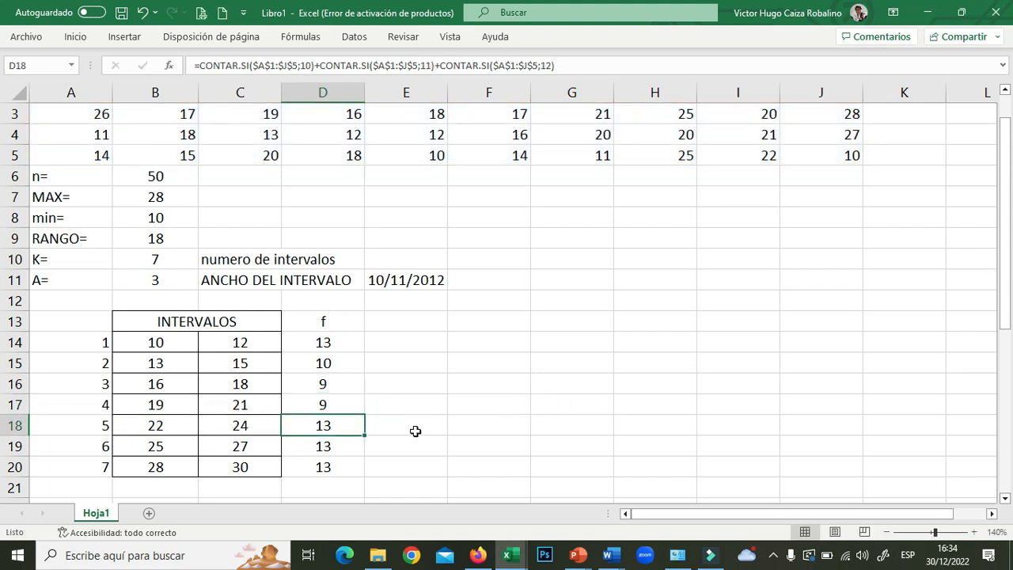
- Change D18's criteria to 22, 23 and 24
{"action": "double_click", "coordinate": [347, 425]}
{"action": "double_click", "coordinate": [193, 425]}
{"action": "type", "text": "22"}
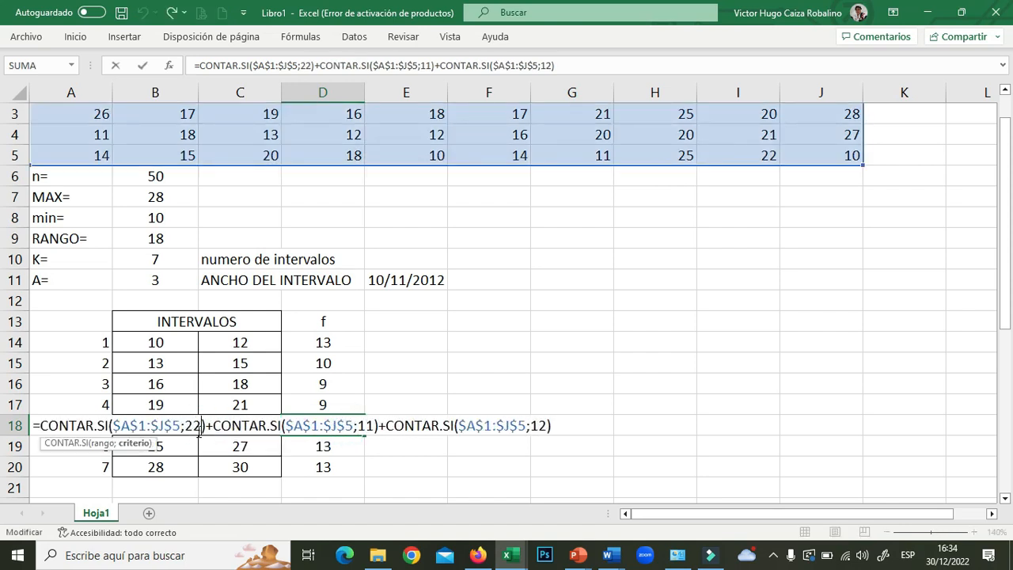
{"action": "double_click", "coordinate": [365, 425]}
{"action": "type", "text": "23"}
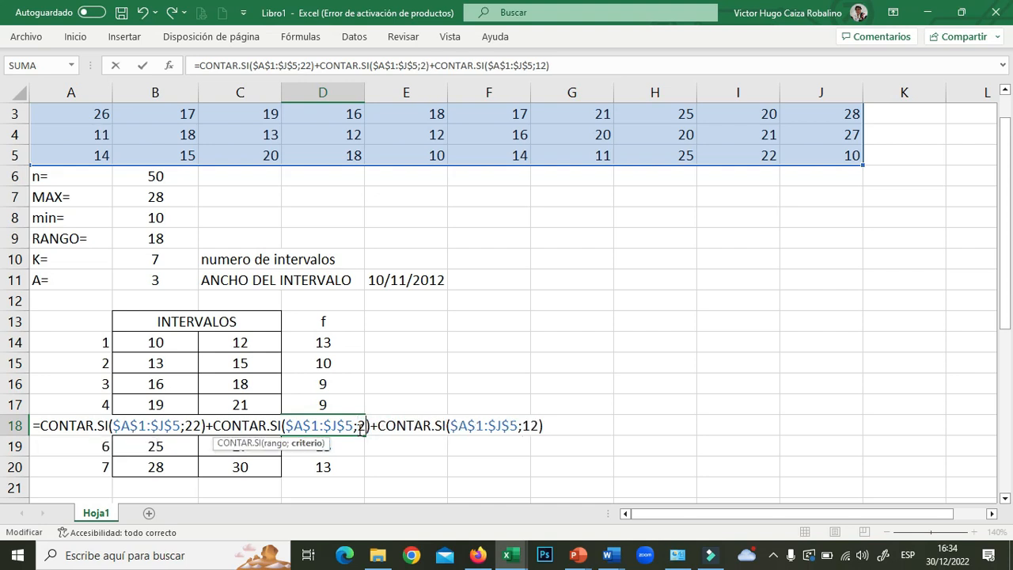
{"action": "double_click", "coordinate": [534, 426]}
{"action": "type", "text": "24"}
{"action": "key", "text": "Return"}
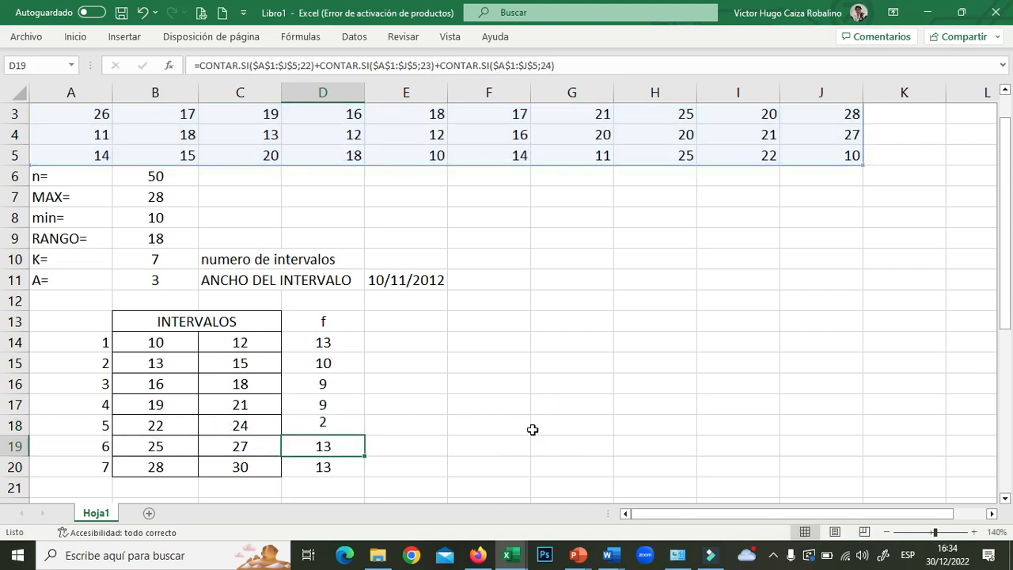
- Change D19's criteria to 25, 26 and 27
{"action": "double_click", "coordinate": [345, 446]}
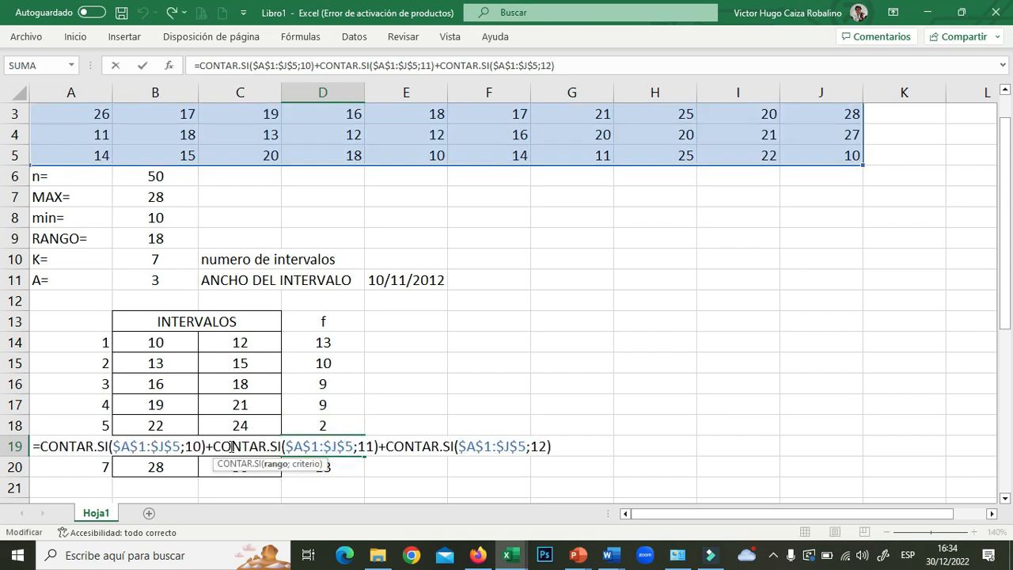
{"action": "double_click", "coordinate": [191, 446]}
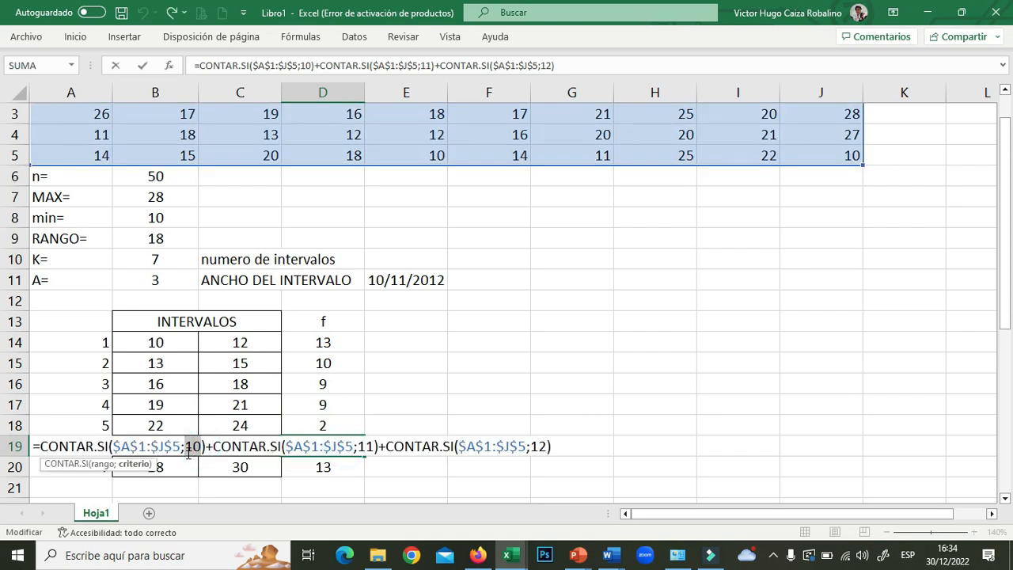
{"action": "type", "text": "25"}
{"action": "double_click", "coordinate": [366, 447]}
{"action": "type", "text": "26"}
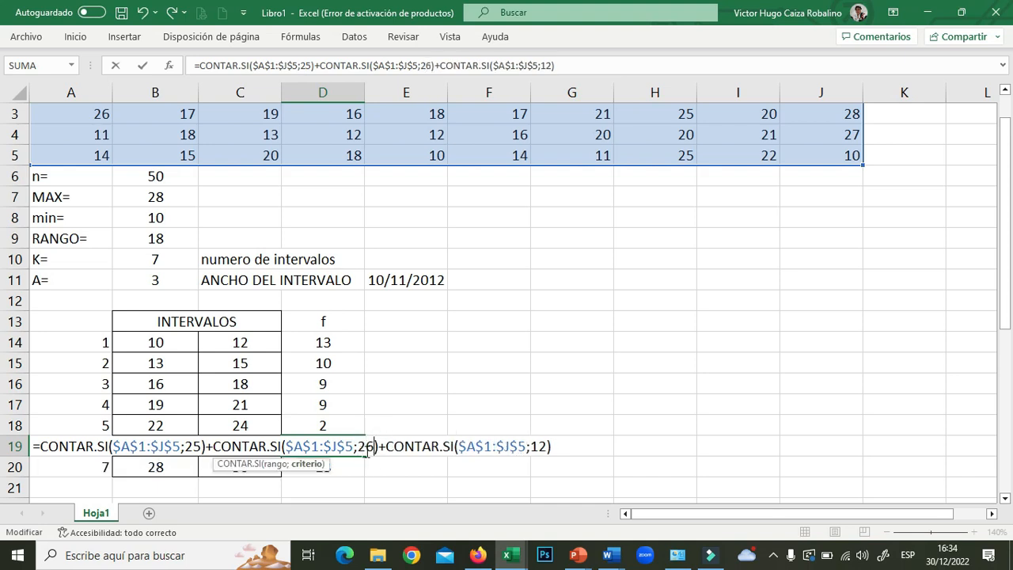
{"action": "double_click", "coordinate": [539, 447]}
{"action": "type", "text": "27"}
{"action": "key", "text": "Return"}
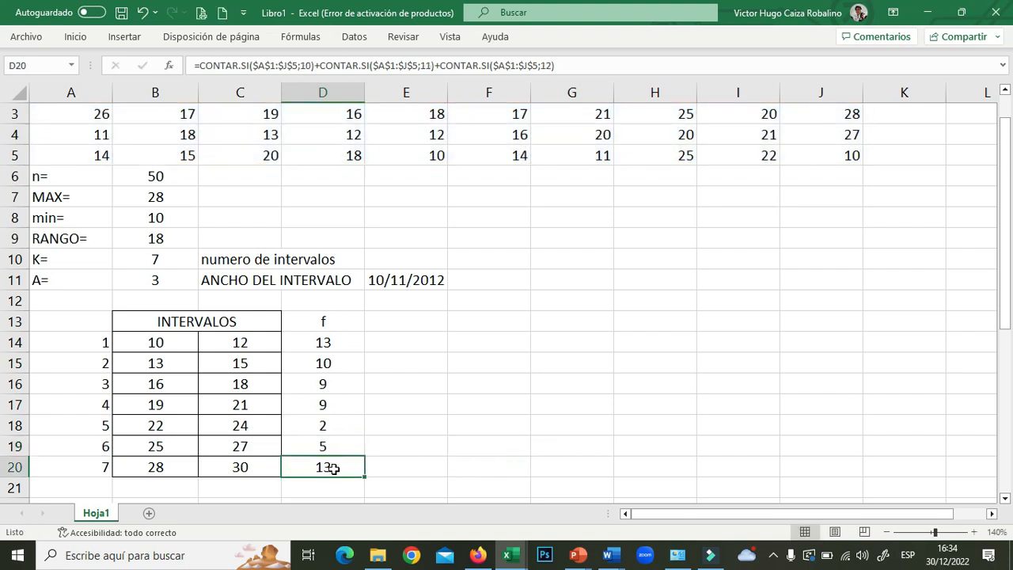
- Change D20's criteria to 28, 29 and 30, completing counts 13, 10, 9, 9, 2, 5, 2
{"action": "double_click", "coordinate": [345, 468]}
{"action": "double_click", "coordinate": [193, 468]}
{"action": "type", "text": "28"}
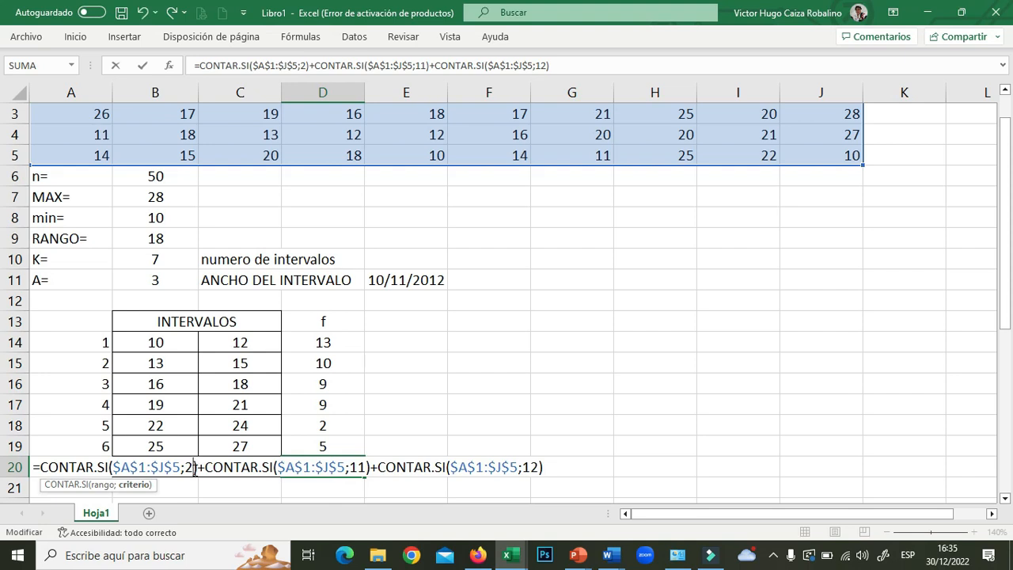
{"action": "double_click", "coordinate": [372, 468]}
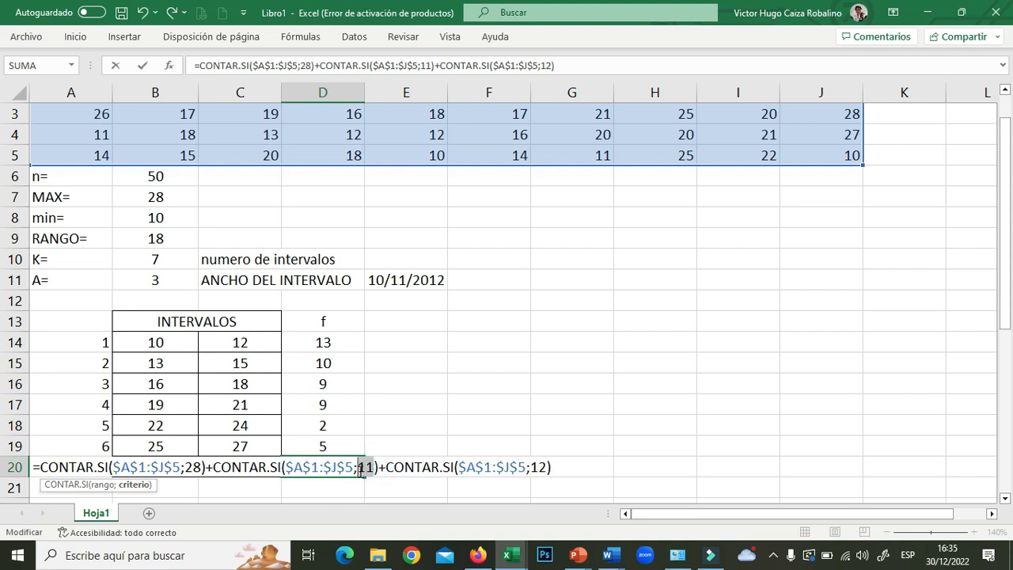
{"action": "type", "text": "29"}
{"action": "double_click", "coordinate": [533, 468]}
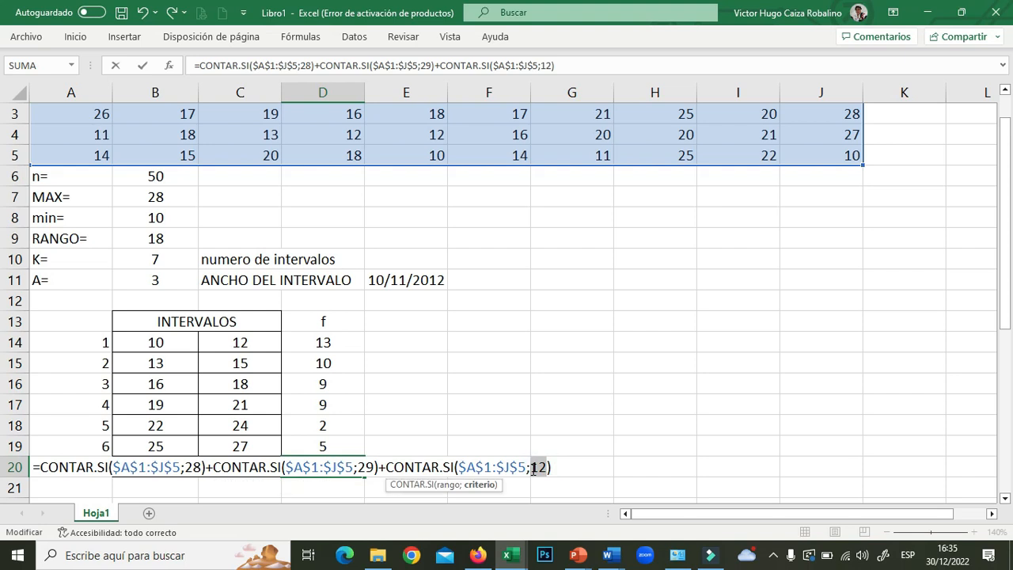
{"action": "type", "text": "30"}
{"action": "key", "text": "Return"}
{"action": "left_click", "coordinate": [258, 361]}
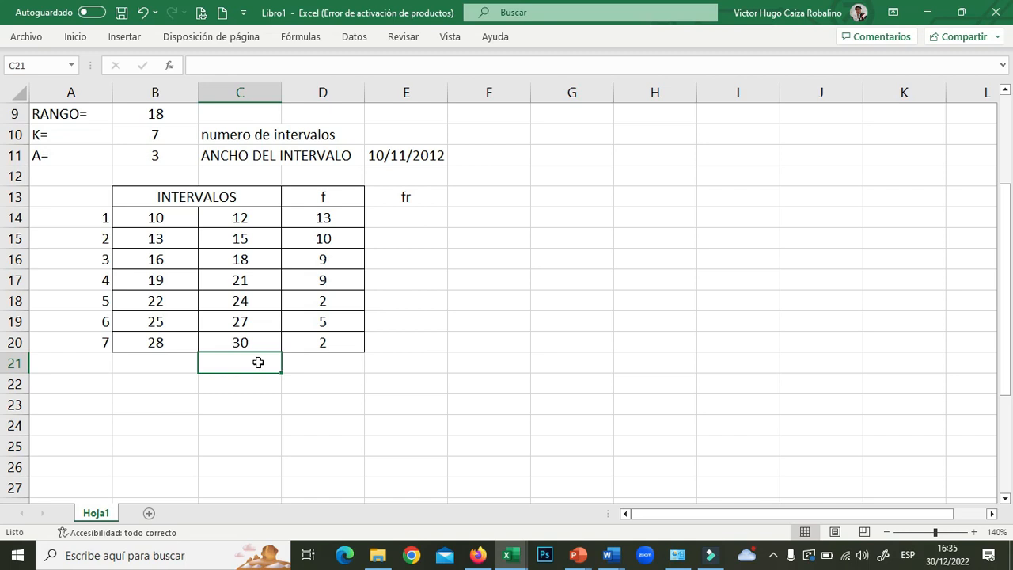
- Label row 21 by typing n= in C21
{"action": "type", "text": "n"}
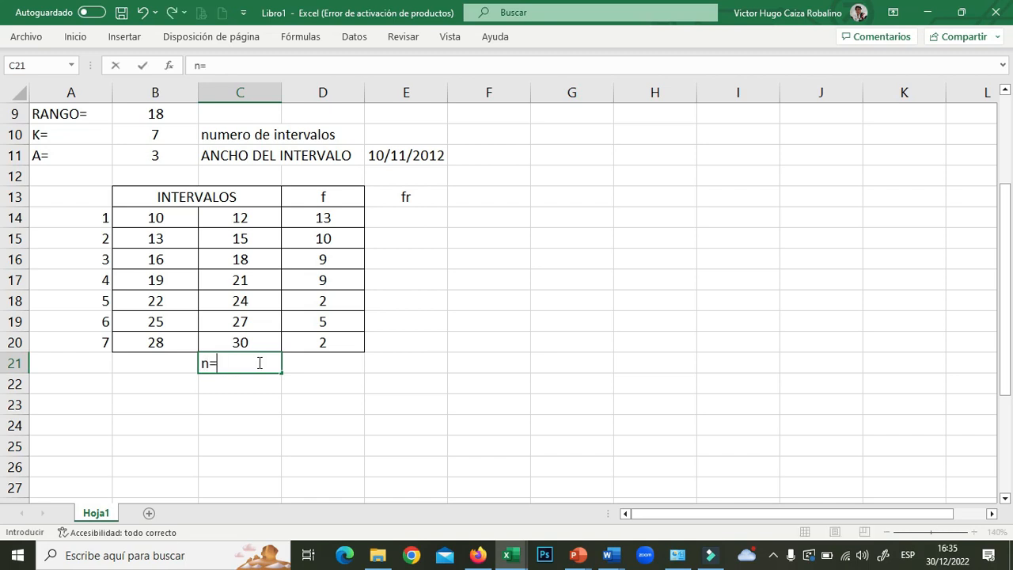
{"action": "type", "text": "="}
{"action": "left_click", "coordinate": [294, 383]}
{"action": "left_click", "coordinate": [315, 363]}
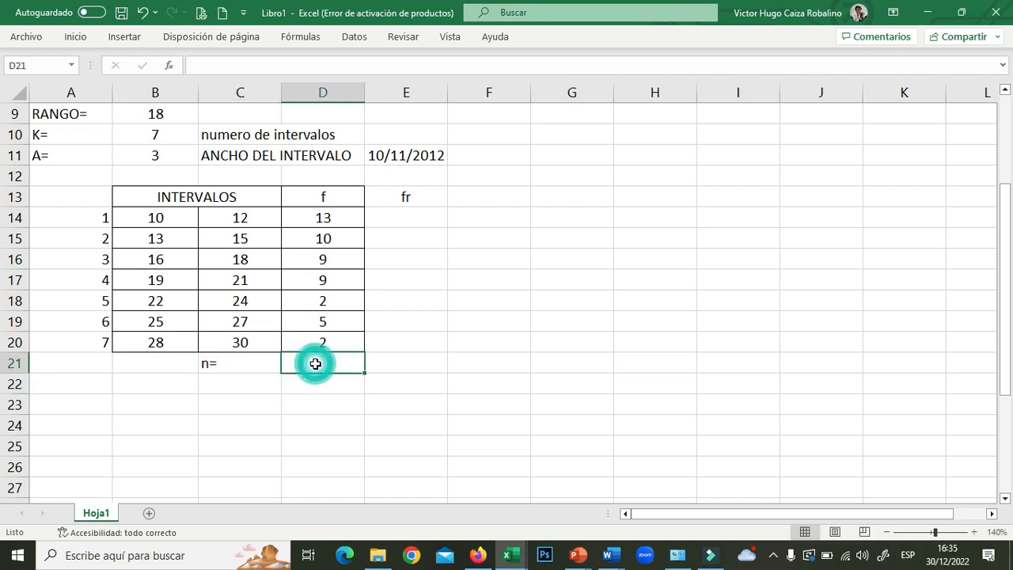
{"action": "scroll", "coordinate": [315, 364], "scroll_direction": "up", "scroll_amount": 2}
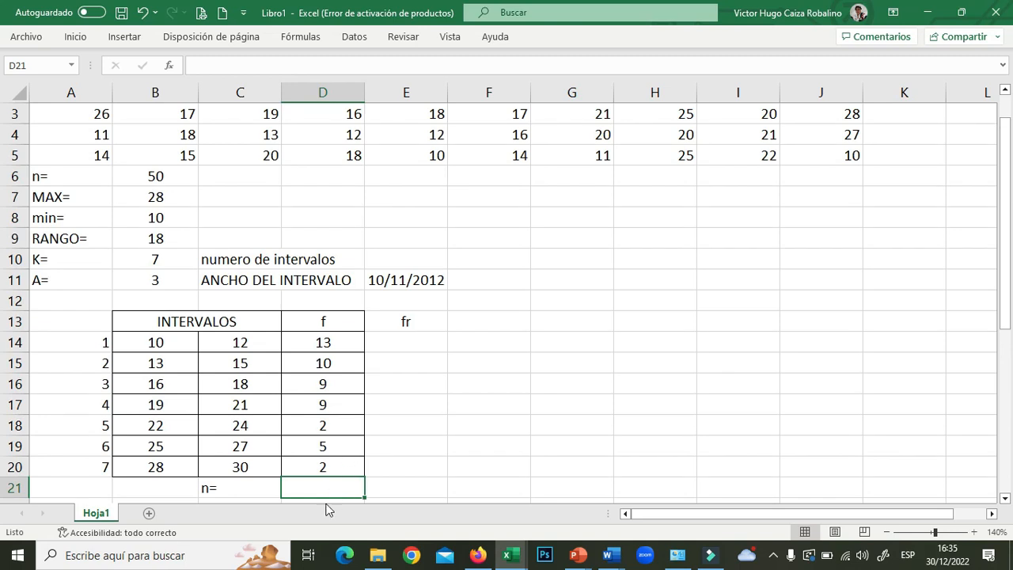
- Enter =SUMA(D14:D20) in D21 so the frequencies total 50
{"action": "type", "text": "="}
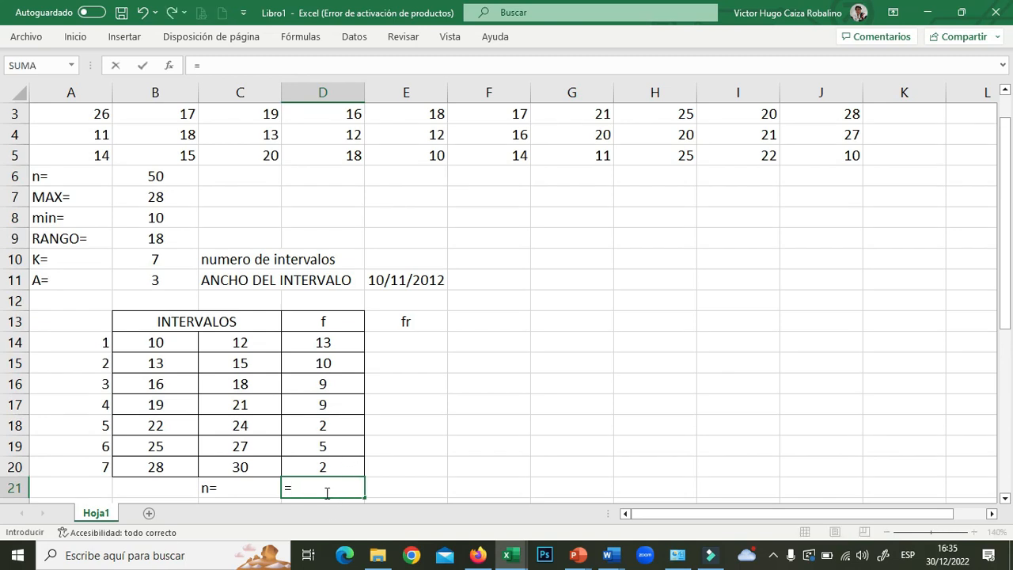
{"action": "type", "text": "su"}
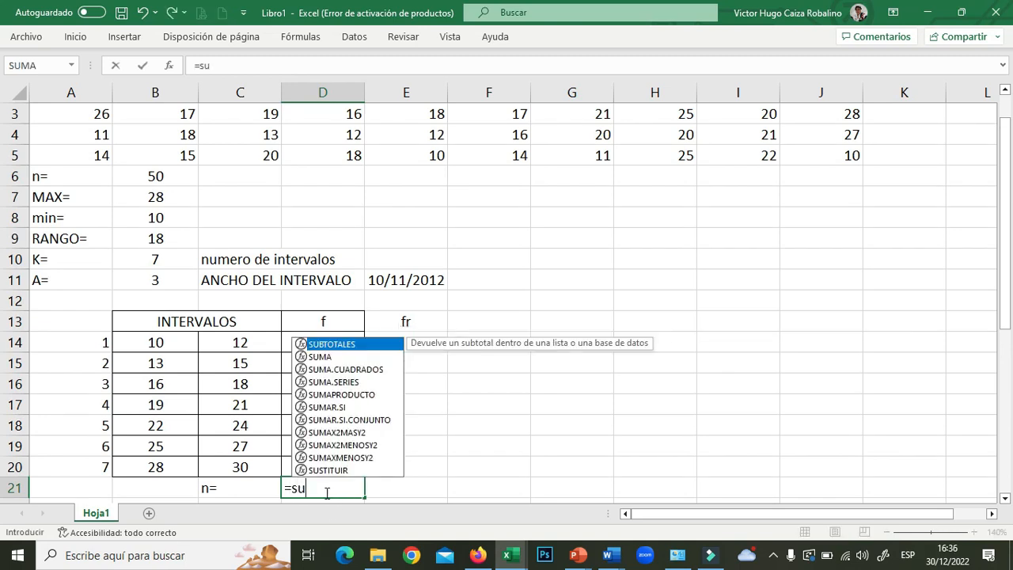
{"action": "double_click", "coordinate": [323, 357]}
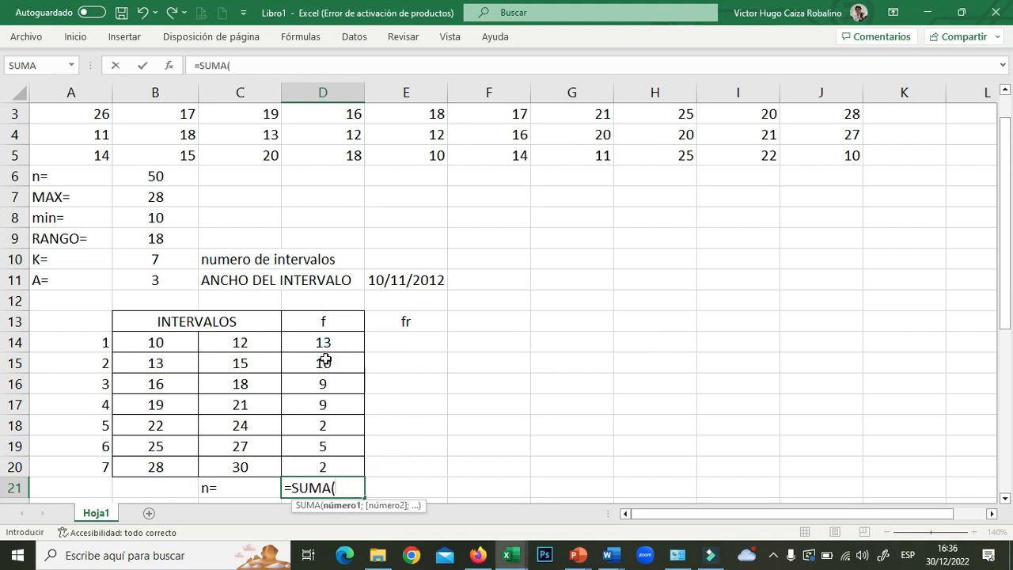
{"action": "left_click_drag", "start_coordinate": [323, 337], "coordinate": [330, 465]}
{"action": "type", "text": ")"}
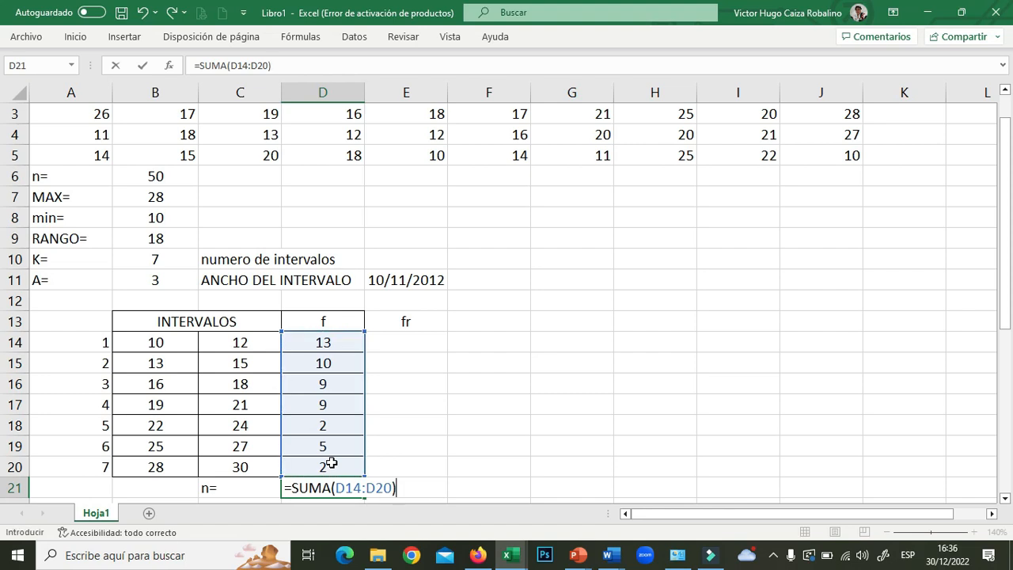
{"action": "key", "text": "Return"}
{"action": "left_click", "coordinate": [326, 466]}
{"action": "key", "text": "ctrl+F1"}
{"action": "left_click", "coordinate": [405, 470]}
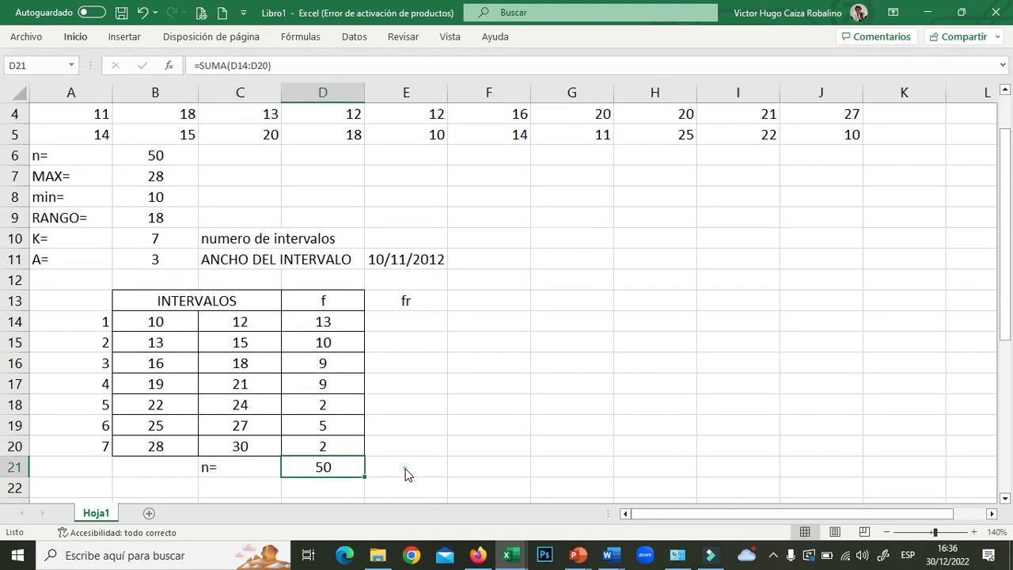
{"action": "left_click", "coordinate": [330, 480]}
{"action": "left_click", "coordinate": [346, 461]}
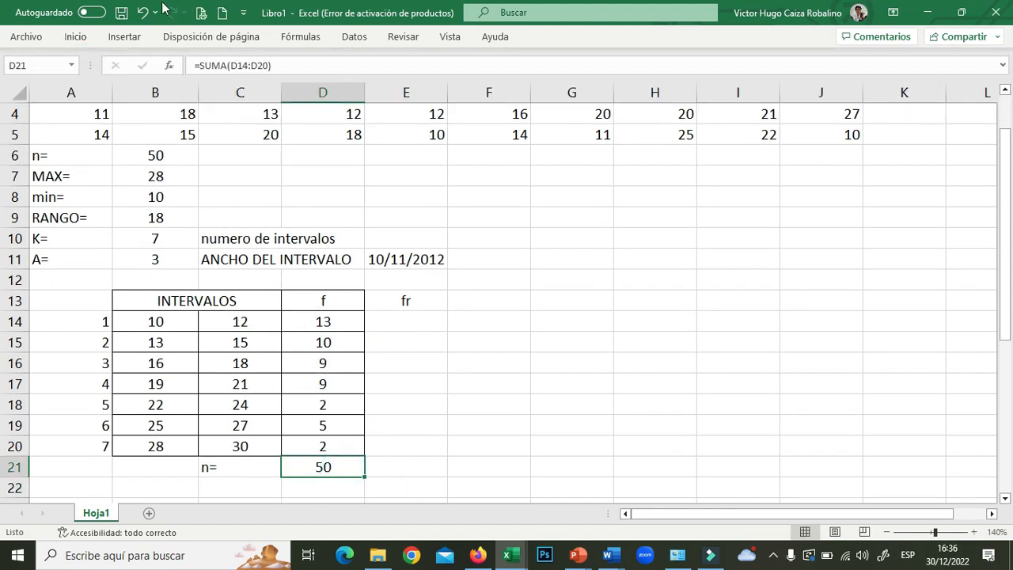
- Apply All Borders to the new columns block E13:H20
{"action": "left_click", "coordinate": [120, 36]}
{"action": "left_click", "coordinate": [81, 37]}
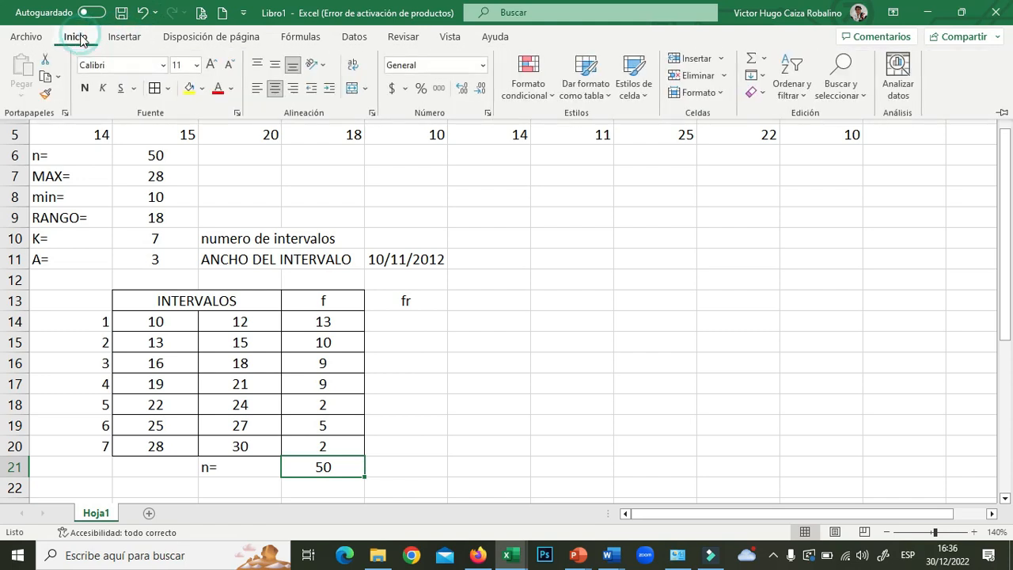
{"action": "left_click", "coordinate": [389, 321]}
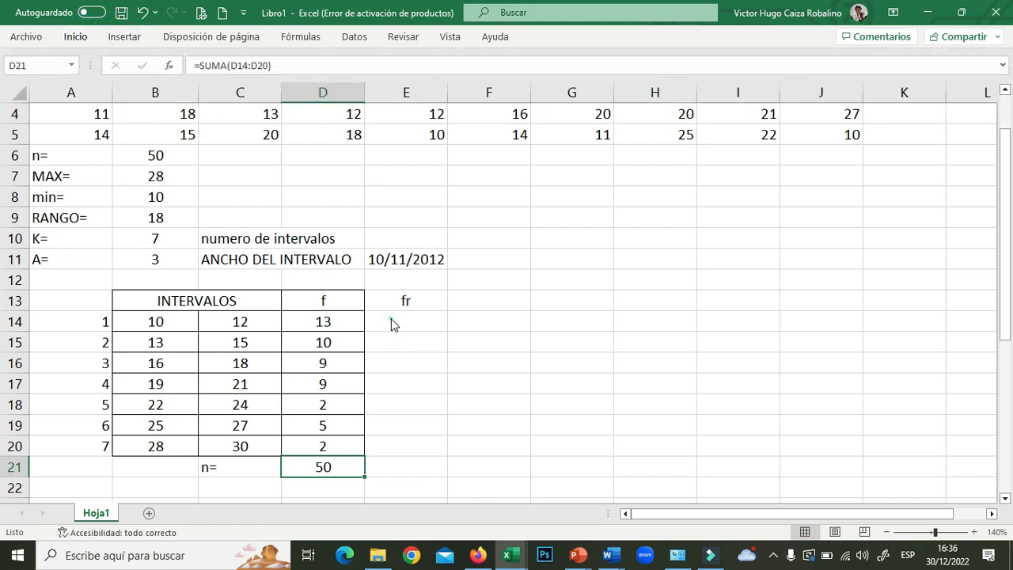
{"action": "left_click_drag", "start_coordinate": [419, 299], "coordinate": [655, 446]}
{"action": "left_click", "coordinate": [75, 37]}
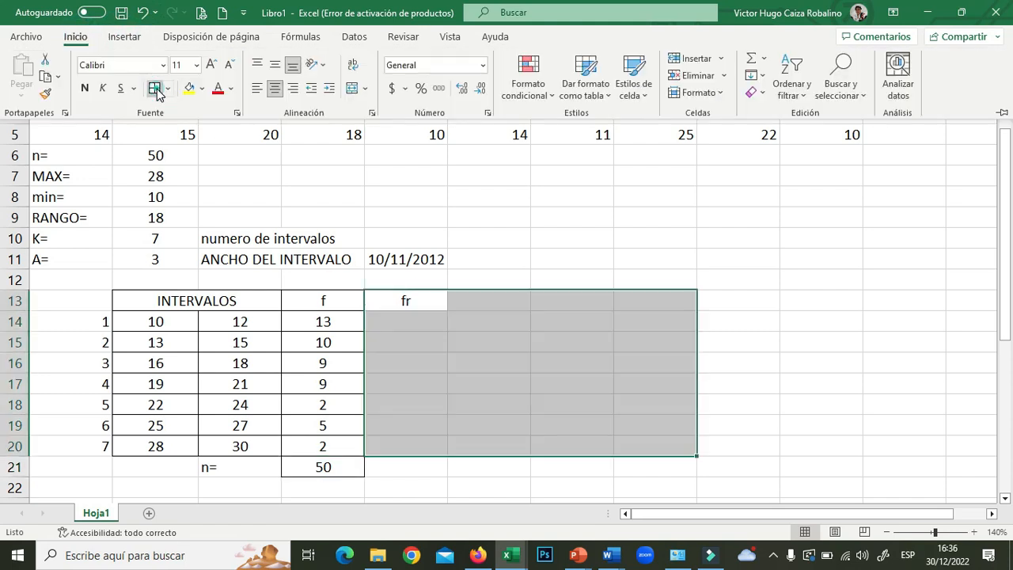
{"action": "left_click", "coordinate": [156, 90]}
{"action": "left_click", "coordinate": [402, 321]}
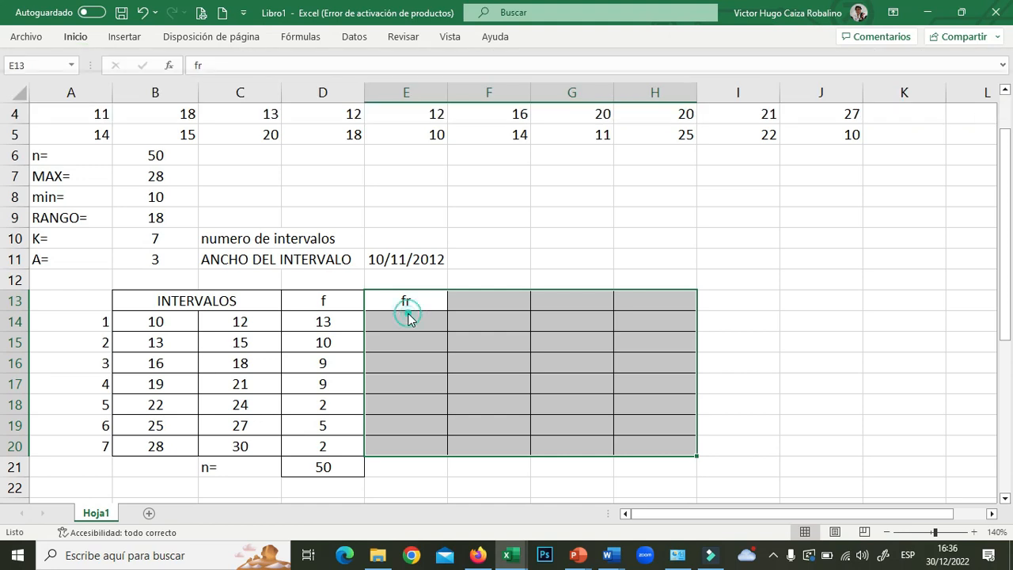
- Enter =D14/$D$21 in E14 and fill it down to E20 (0.26 to 0.04)
{"action": "left_click", "coordinate": [411, 321]}
{"action": "type", "text": "="}
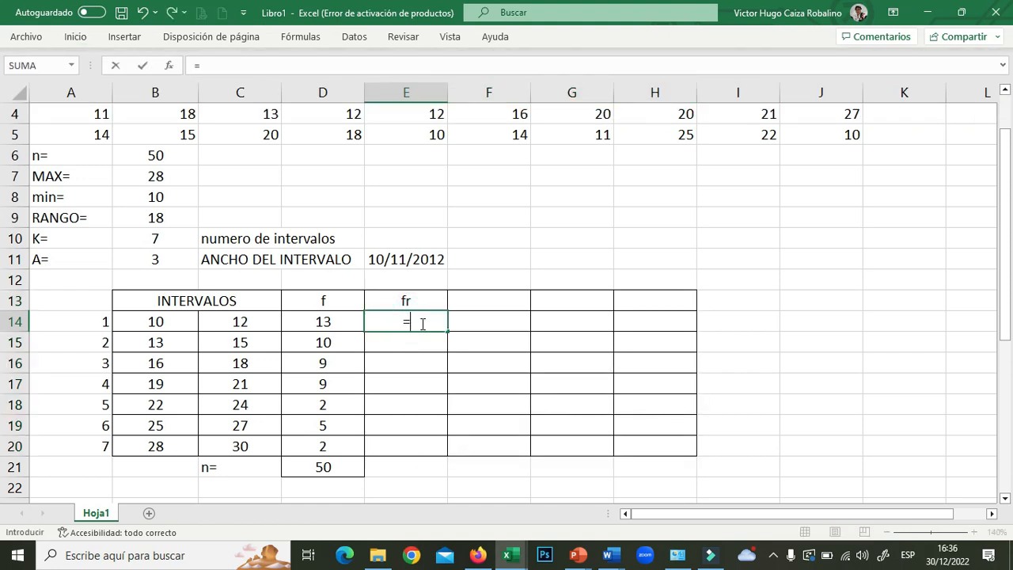
{"action": "left_click", "coordinate": [337, 323]}
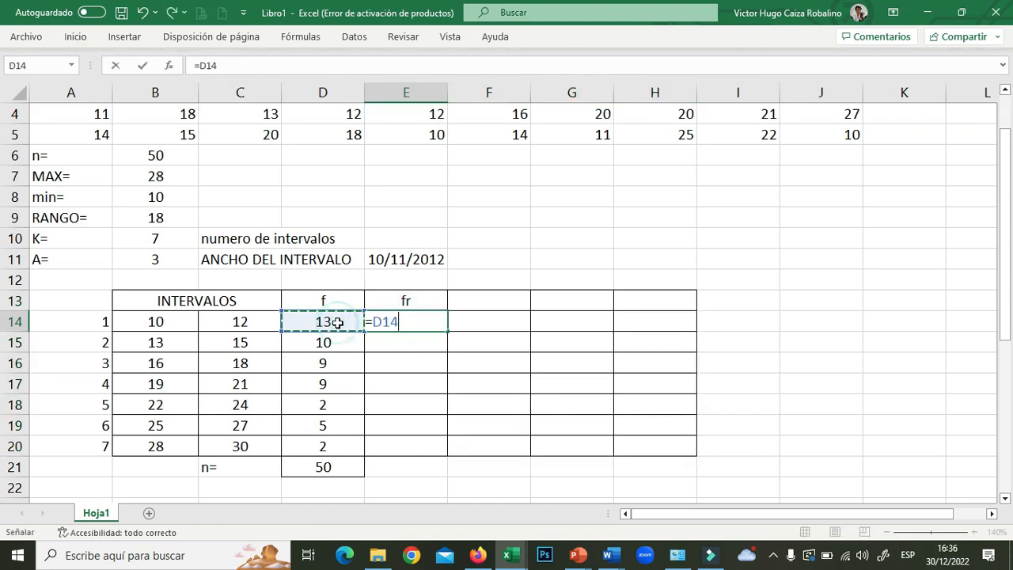
{"action": "type", "text": "/"}
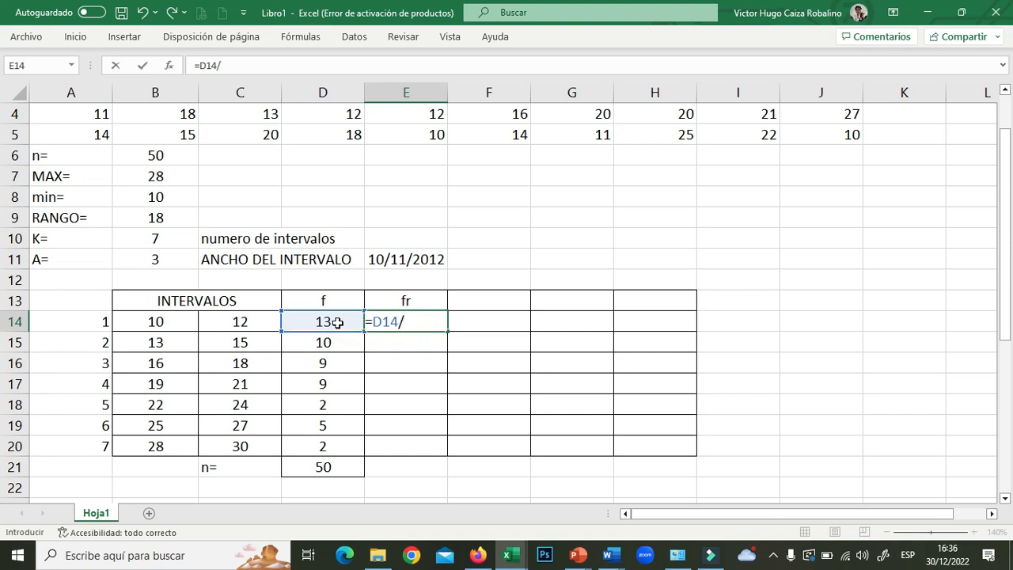
{"action": "left_click", "coordinate": [326, 467]}
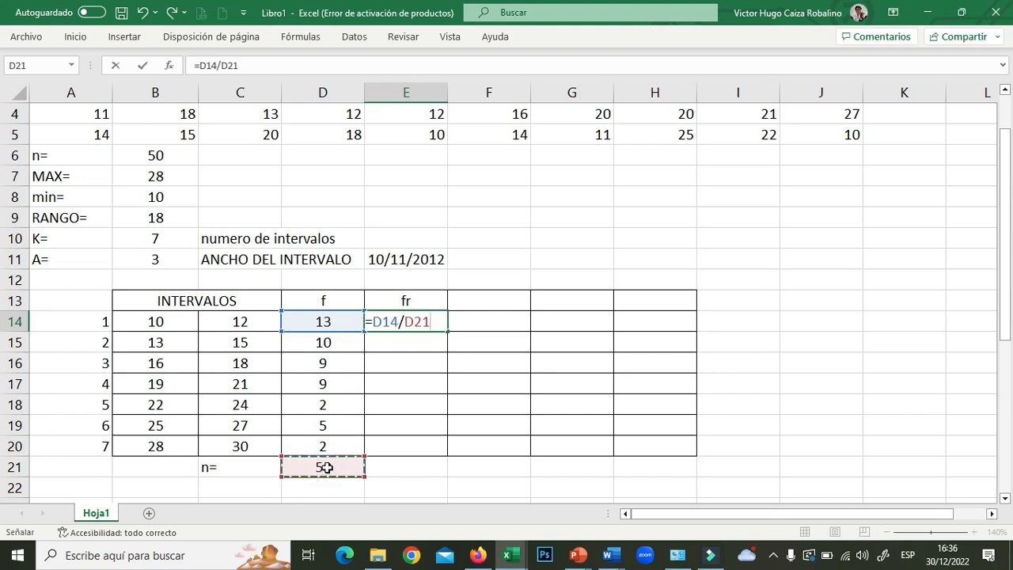
{"action": "left_click", "coordinate": [405, 322]}
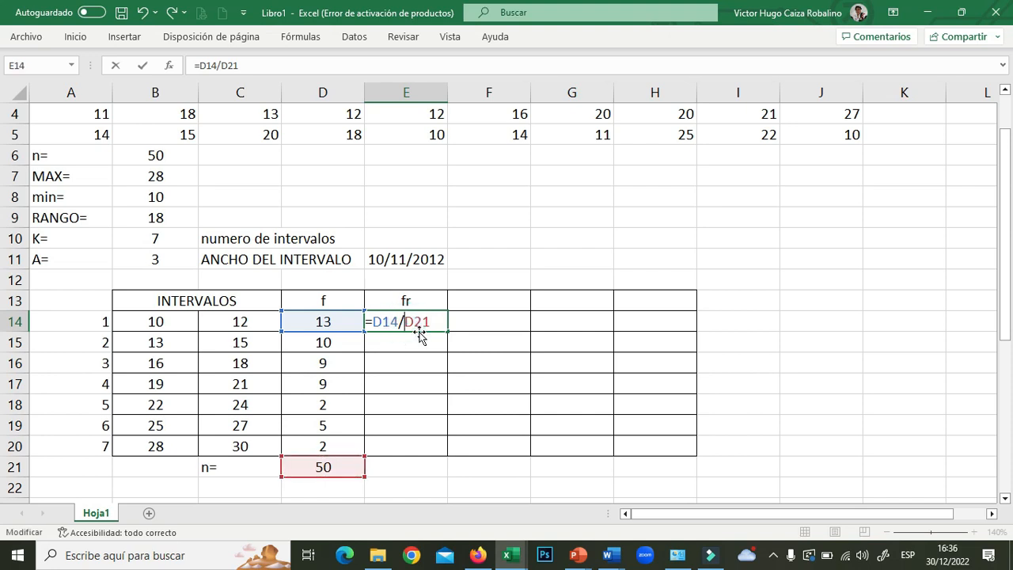
{"action": "type", "text": "$D$"}
{"action": "key", "text": "Return"}
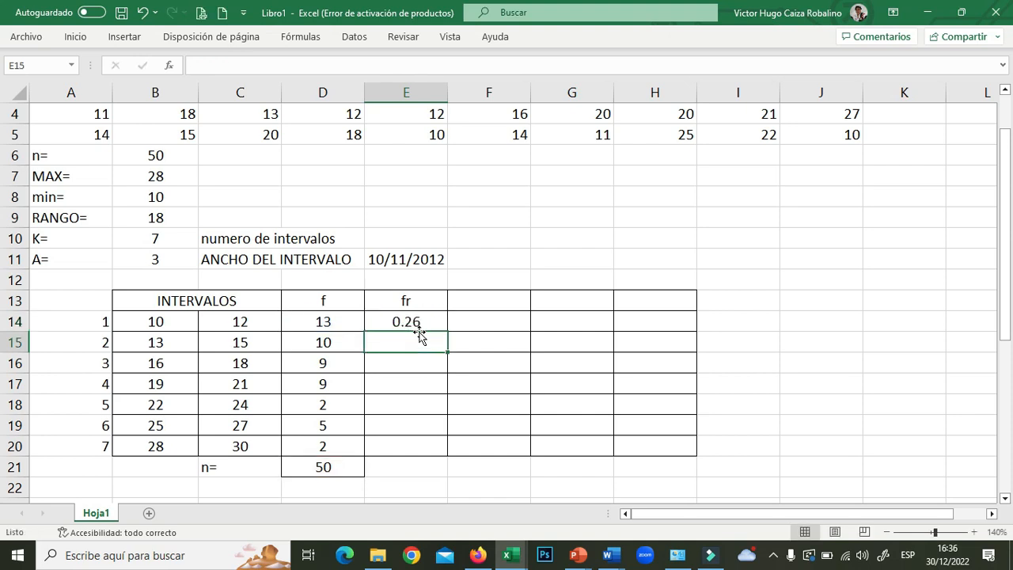
{"action": "left_click", "coordinate": [417, 319]}
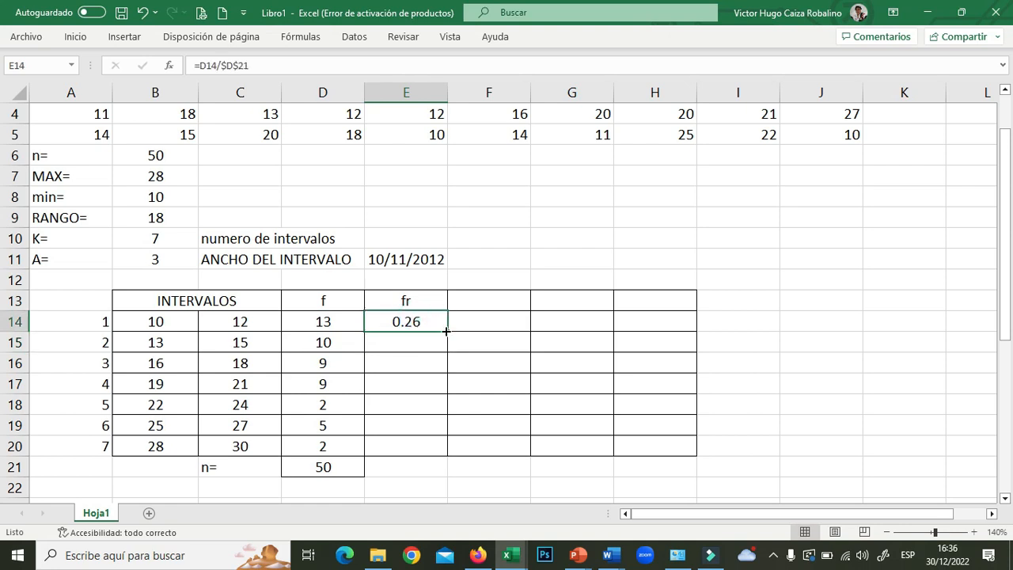
{"action": "left_click_drag", "start_coordinate": [446, 331], "coordinate": [450, 450]}
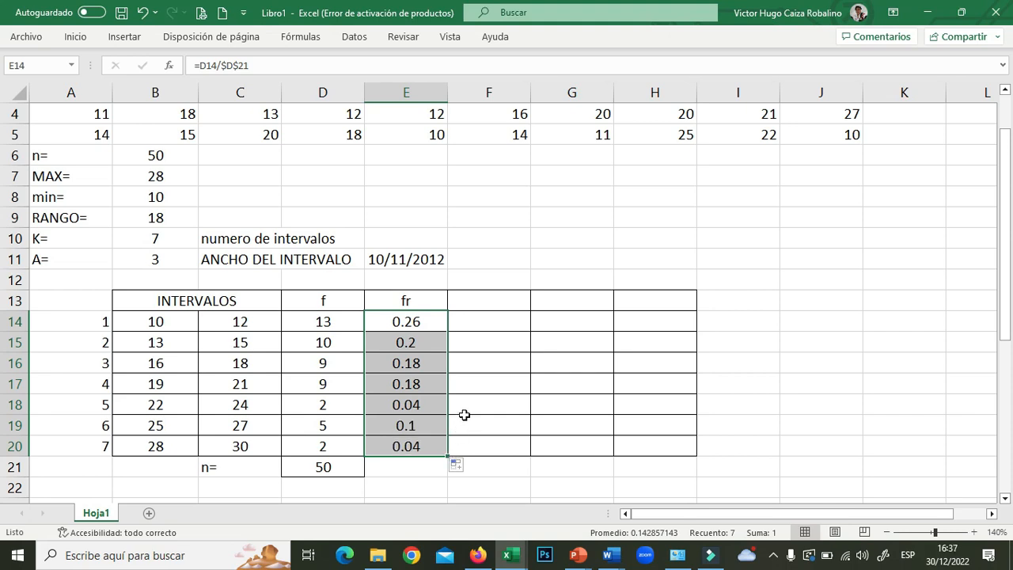
{"action": "left_click", "coordinate": [467, 411]}
- Copy the SUMA total from D21 across into E21, giving 1
{"action": "left_click", "coordinate": [418, 465]}
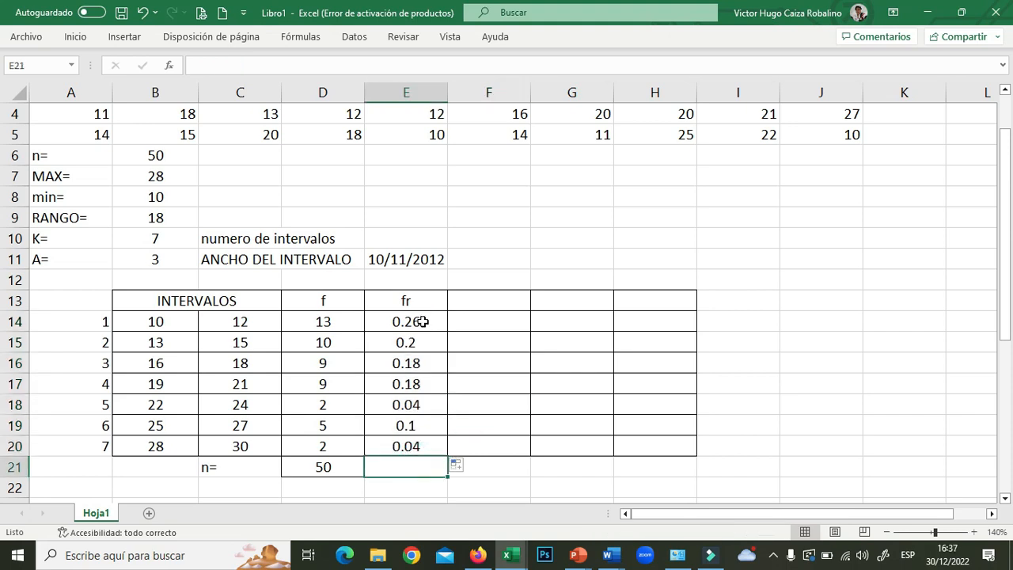
{"action": "left_click", "coordinate": [396, 465]}
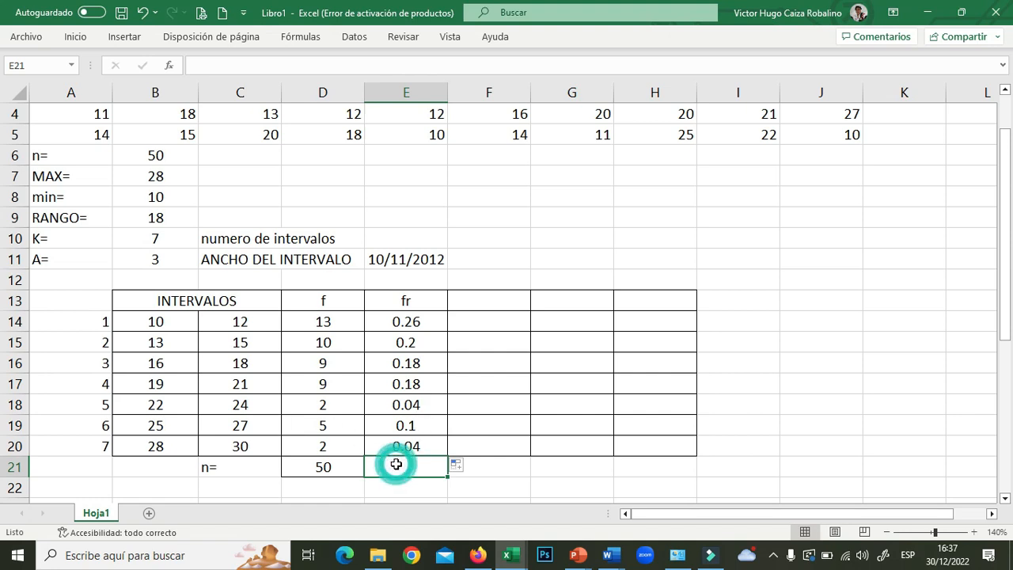
{"action": "left_click", "coordinate": [352, 469]}
{"action": "left_click_drag", "start_coordinate": [363, 475], "coordinate": [417, 476]}
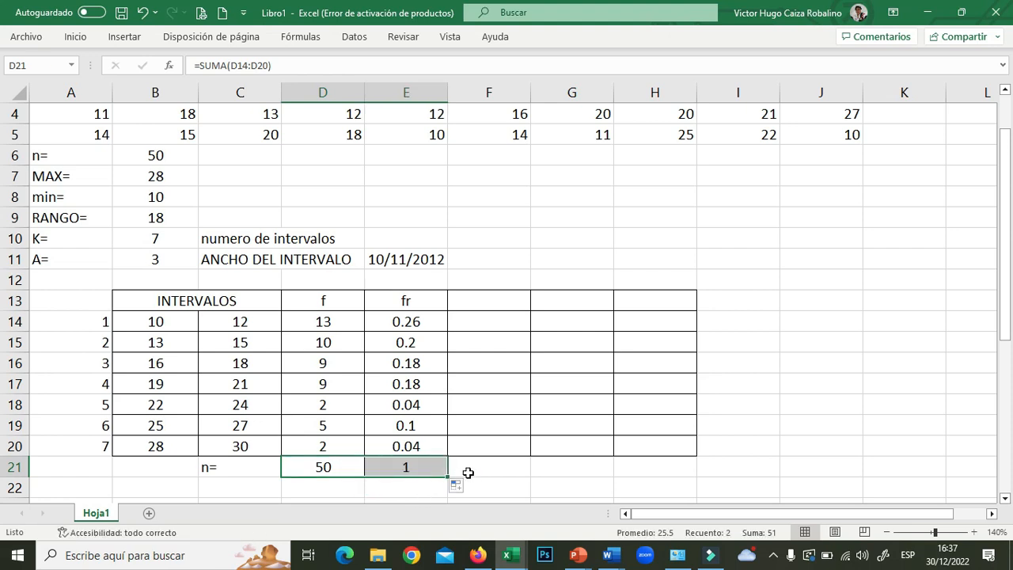
{"action": "left_click", "coordinate": [414, 463]}
{"action": "left_click", "coordinate": [493, 299]}
- Head F13 with f% and enter =E14*100 in F14
{"action": "type", "text": "f"}
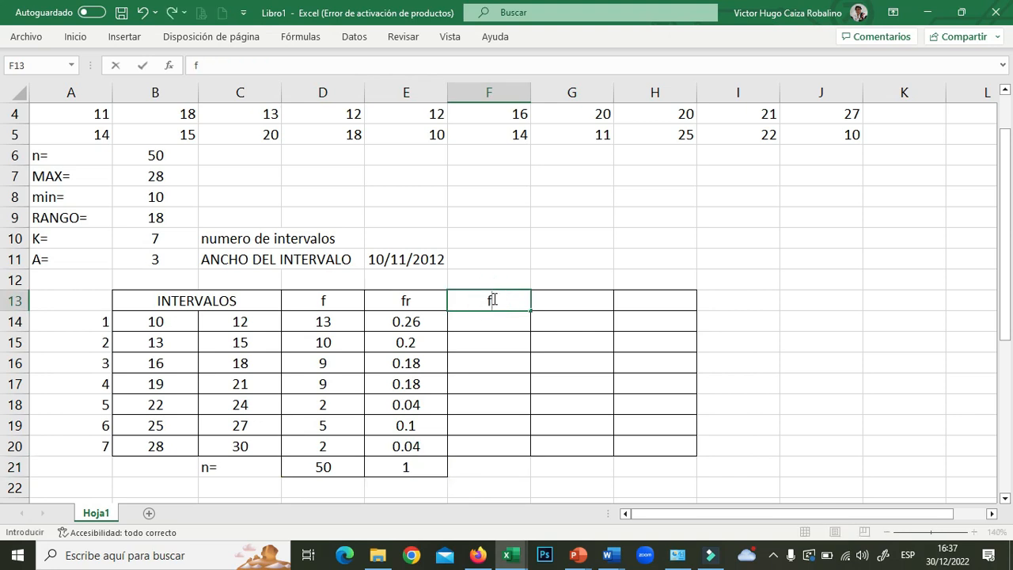
{"action": "type", "text": "%"}
{"action": "key", "text": "Return"}
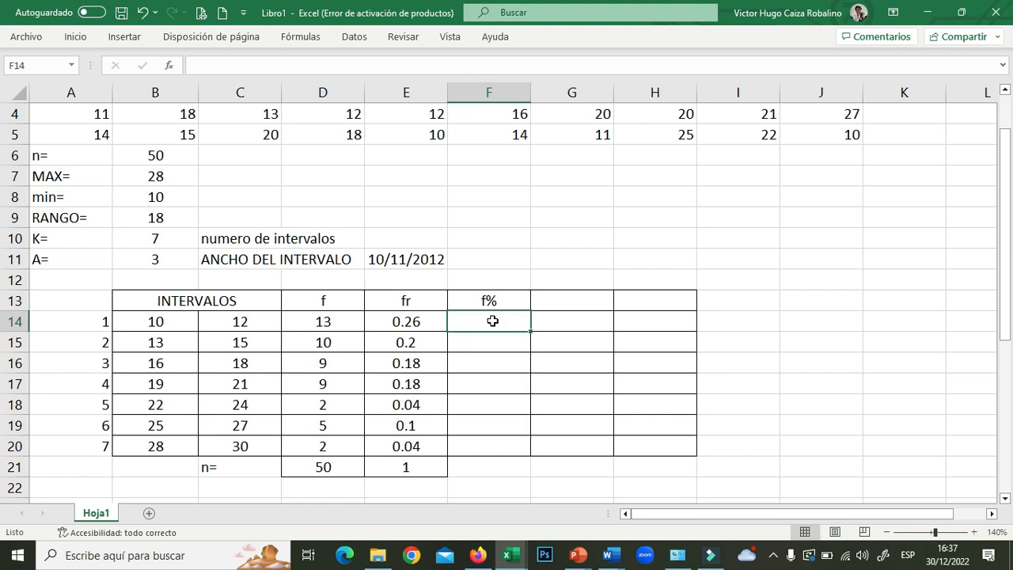
{"action": "type", "text": "="}
{"action": "left_click", "coordinate": [418, 322]}
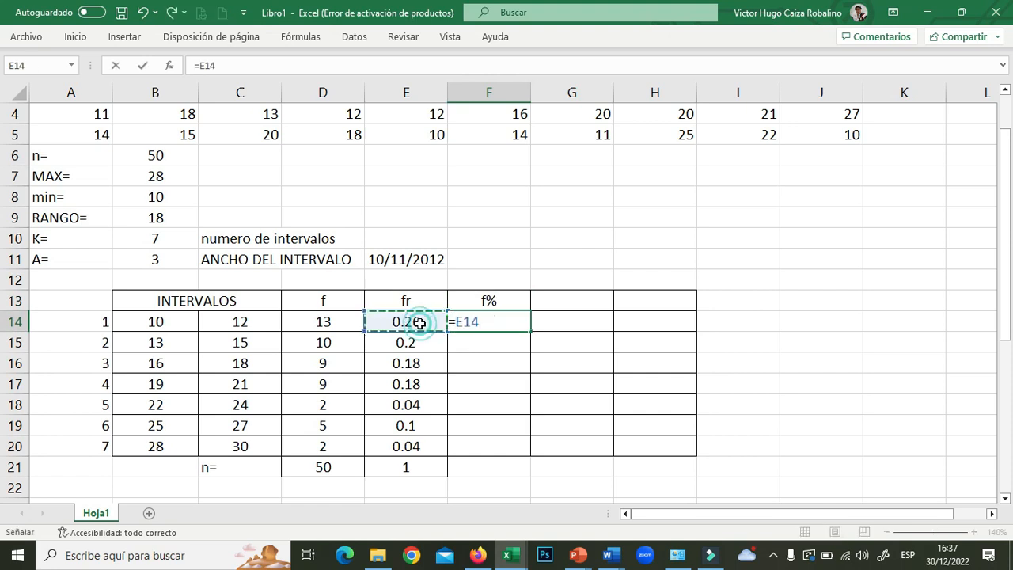
{"action": "type", "text": "*100"}
{"action": "key", "text": "Return"}
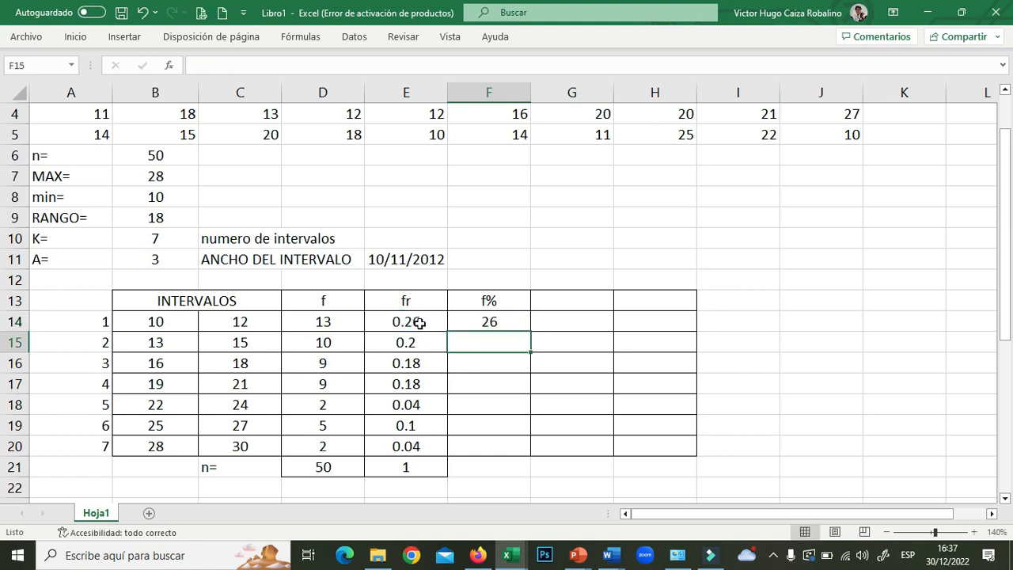
- Fill the f% formula down to F20 and the sum across to F21, totalling 100
{"action": "left_click", "coordinate": [500, 321]}
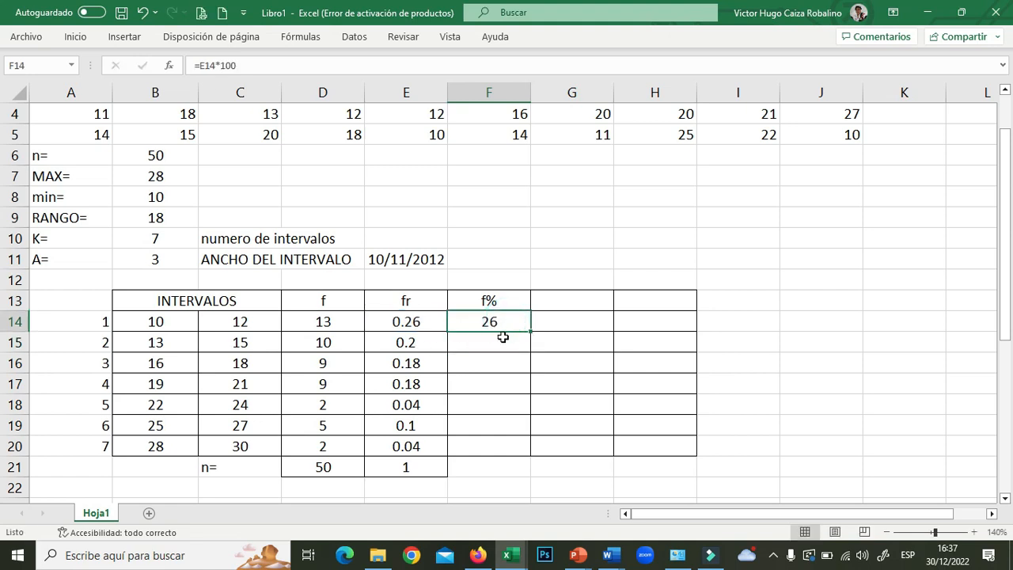
{"action": "left_click", "coordinate": [500, 324]}
{"action": "left_click_drag", "start_coordinate": [530, 332], "coordinate": [527, 452]}
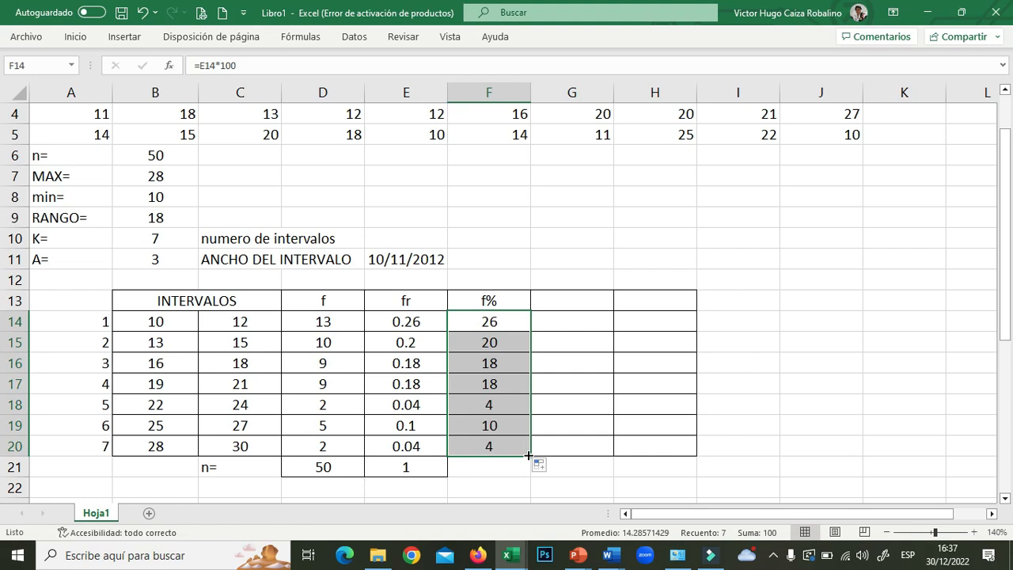
{"action": "left_click", "coordinate": [428, 468]}
{"action": "left_click_drag", "start_coordinate": [448, 477], "coordinate": [527, 491]}
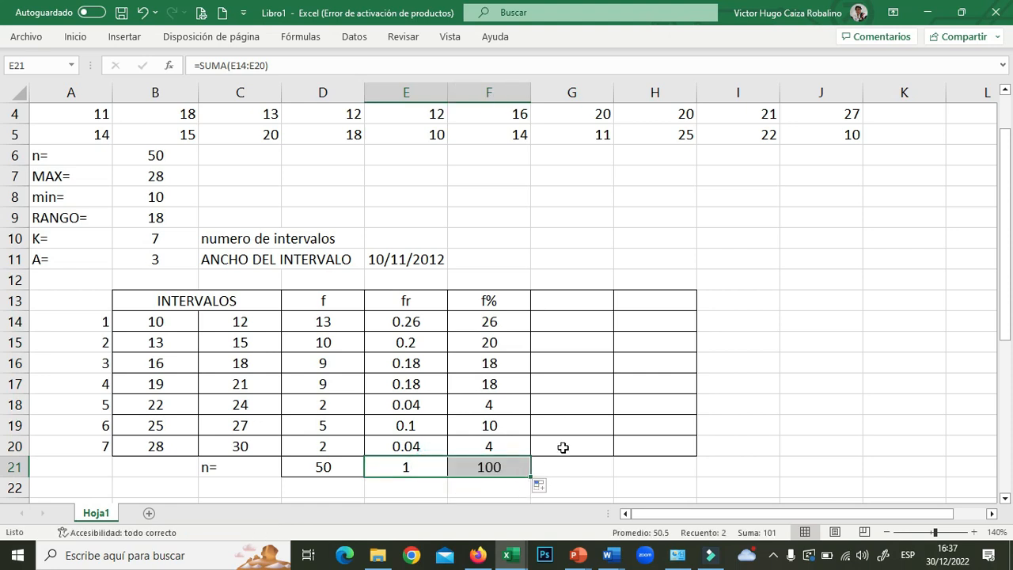
{"action": "left_click", "coordinate": [585, 301]}
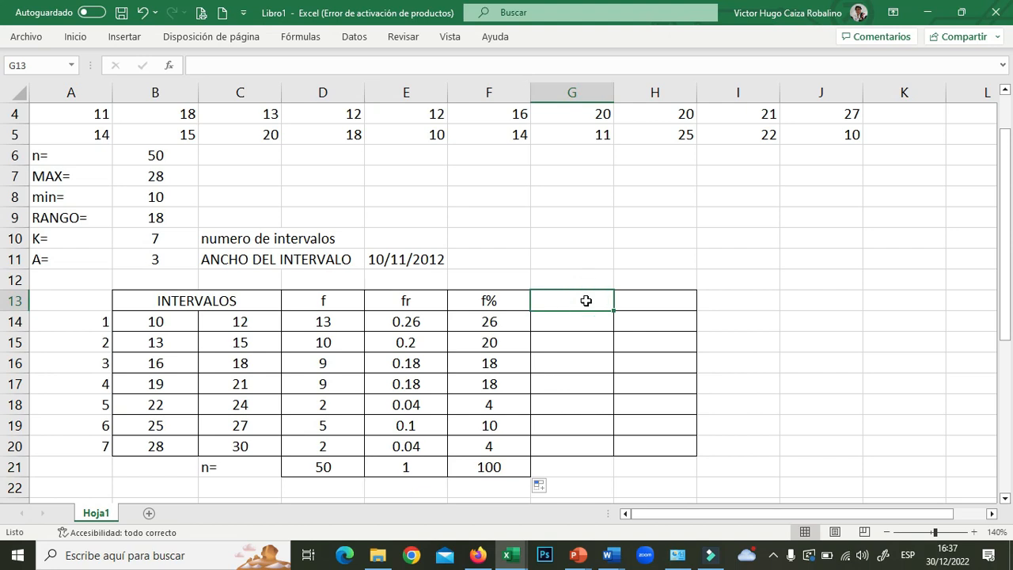
- Head G13 with fa and set G14 to =D14
{"action": "type", "text": "fa"}
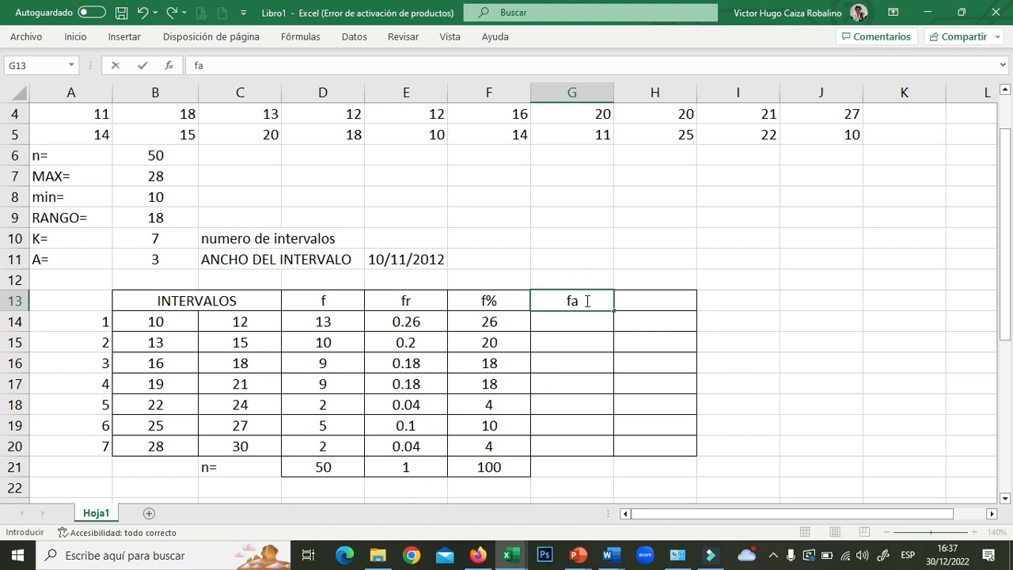
{"action": "left_click", "coordinate": [571, 360]}
{"action": "left_click", "coordinate": [581, 320]}
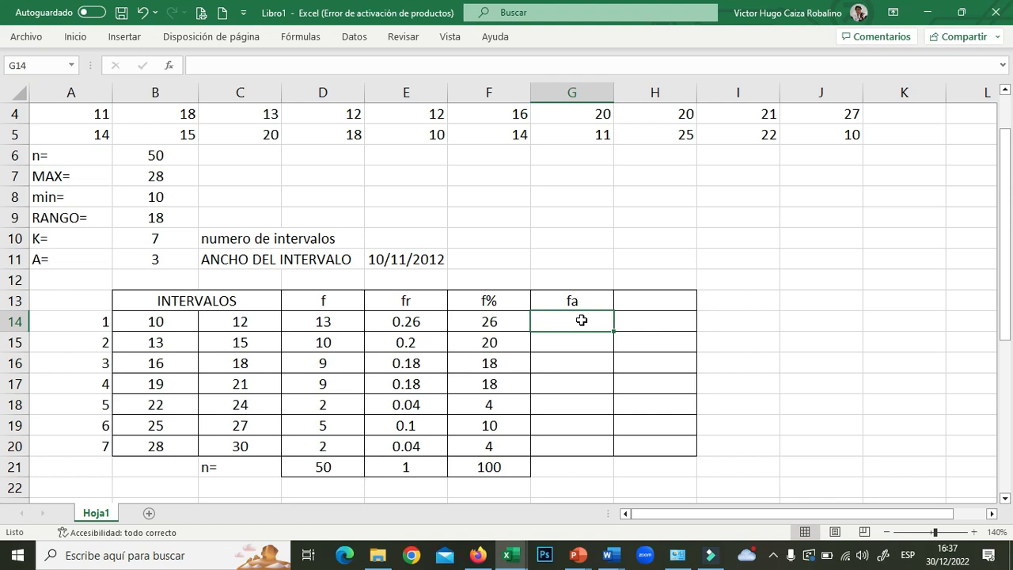
{"action": "type", "text": "="}
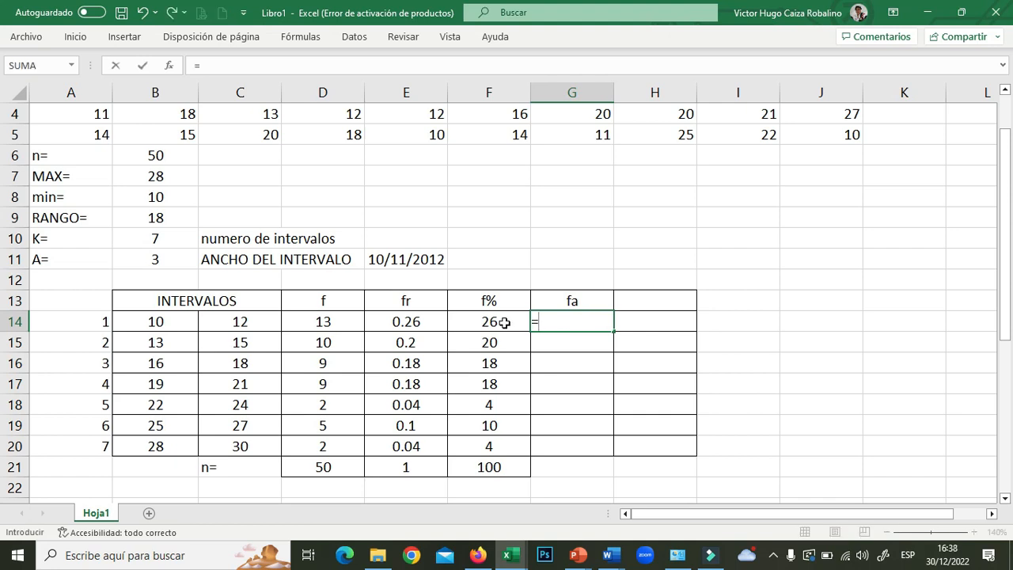
{"action": "left_click", "coordinate": [332, 321]}
{"action": "key", "text": "Return"}
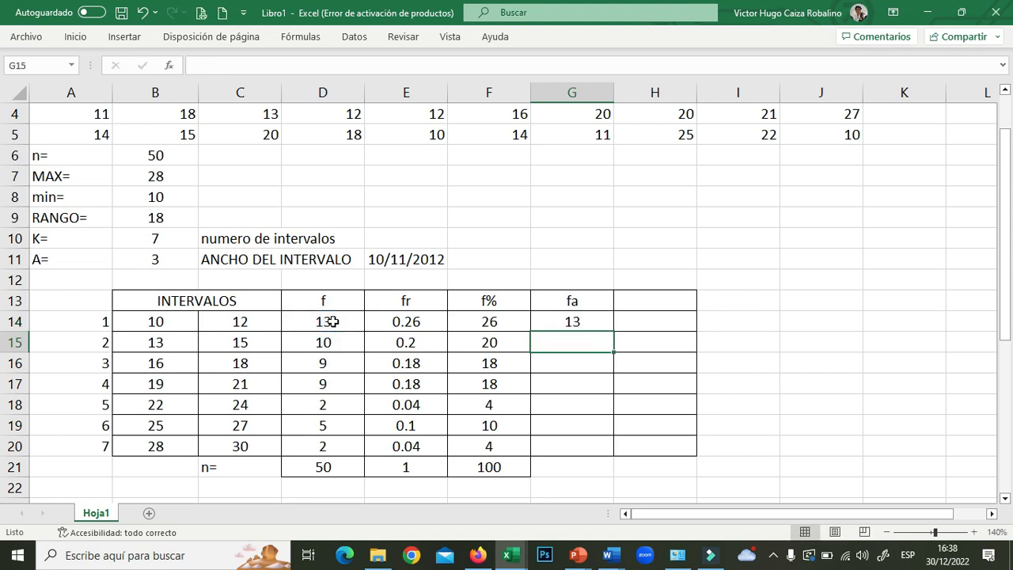
- Enter =G14+D15 in G15 and fill down to G20, accumulating 13 to 50
{"action": "type", "text": "="}
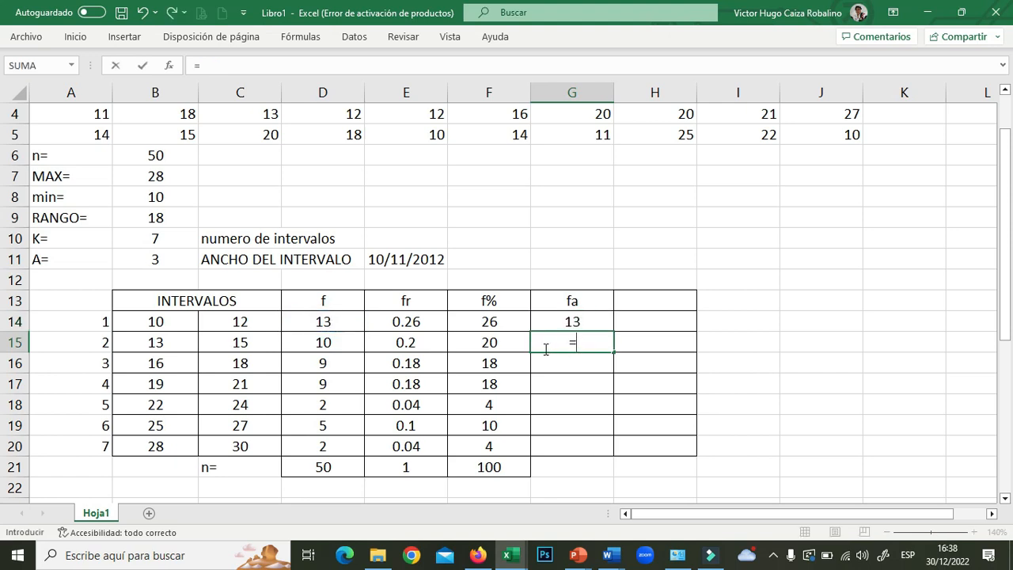
{"action": "left_click", "coordinate": [577, 320]}
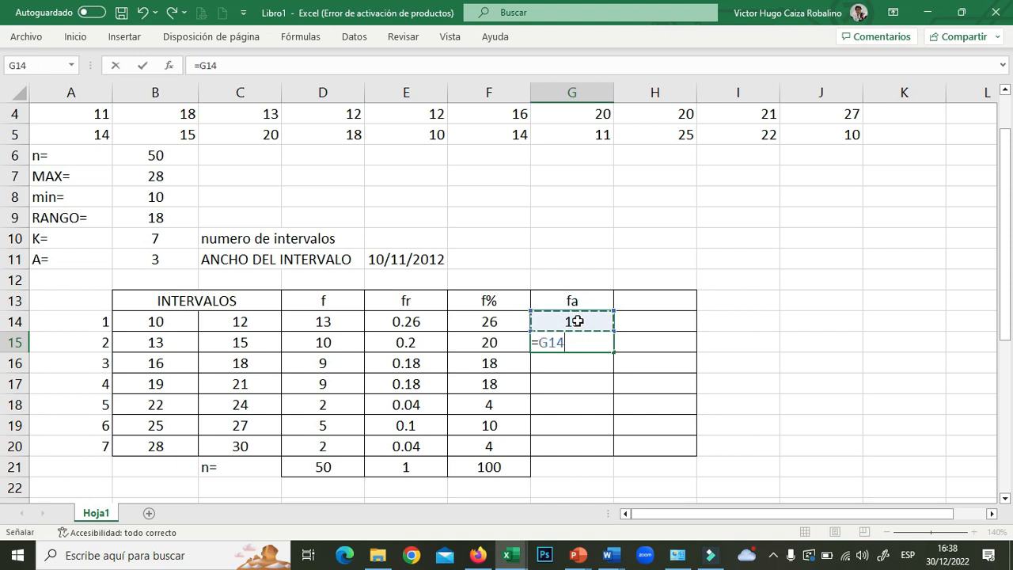
{"action": "type", "text": "+"}
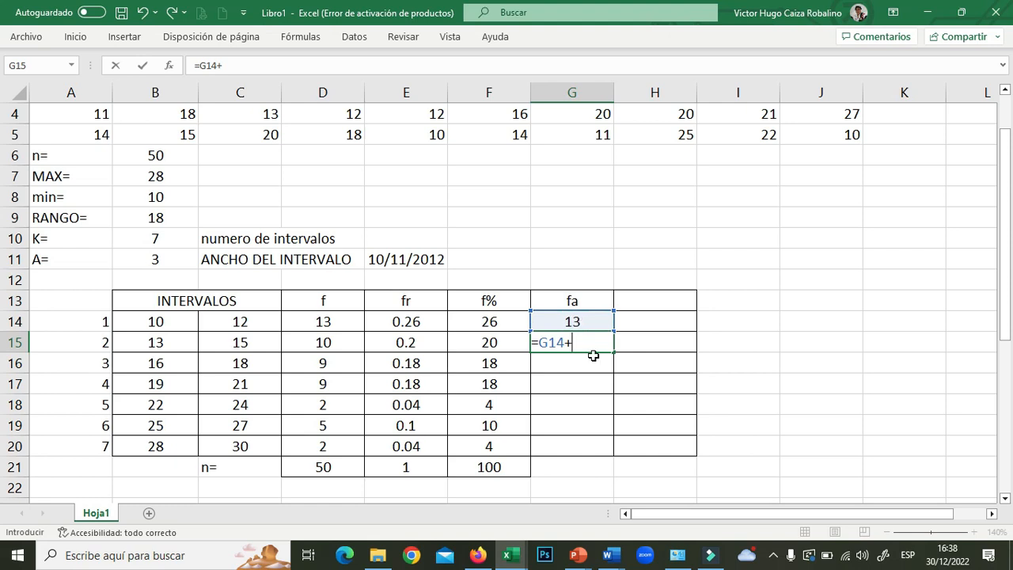
{"action": "left_click", "coordinate": [334, 343]}
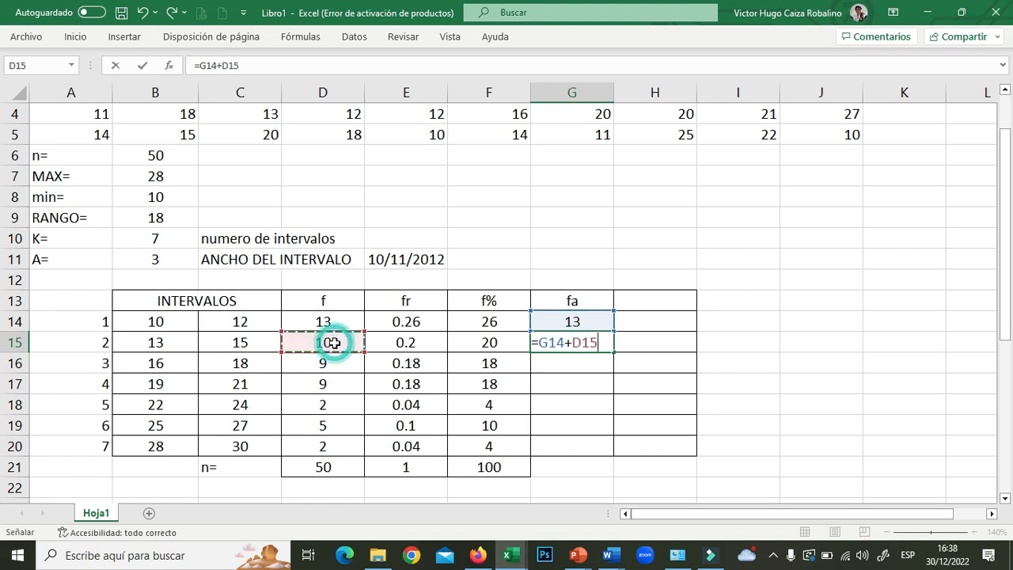
{"action": "key", "text": "Return"}
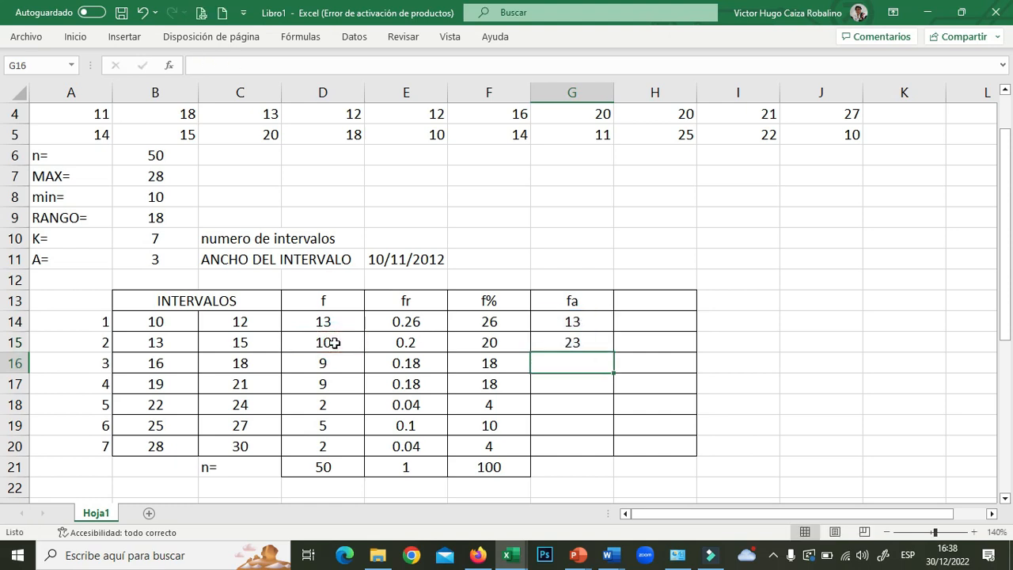
{"action": "left_click", "coordinate": [590, 345]}
{"action": "left_click_drag", "start_coordinate": [613, 350], "coordinate": [619, 450]}
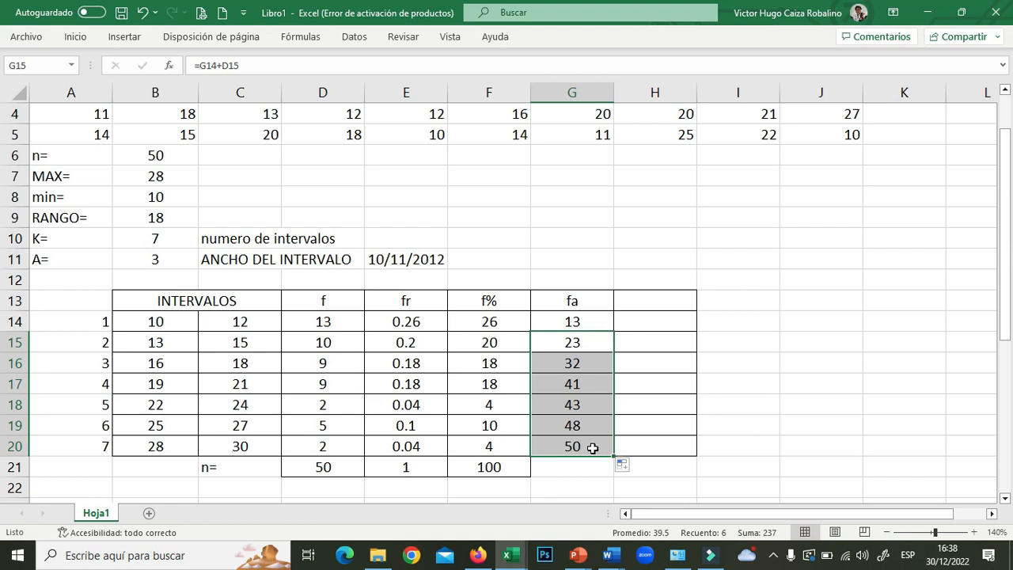
{"action": "left_click", "coordinate": [591, 446]}
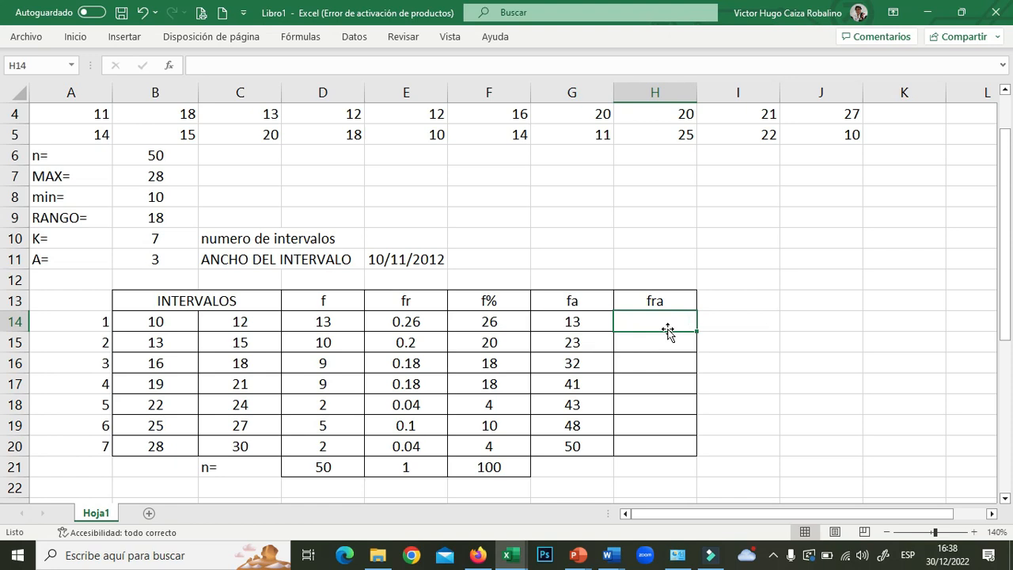
- Enter =G14/$D$21 in H14 and fill down to H20, giving 0.26 through 1
{"action": "type", "text": "="}
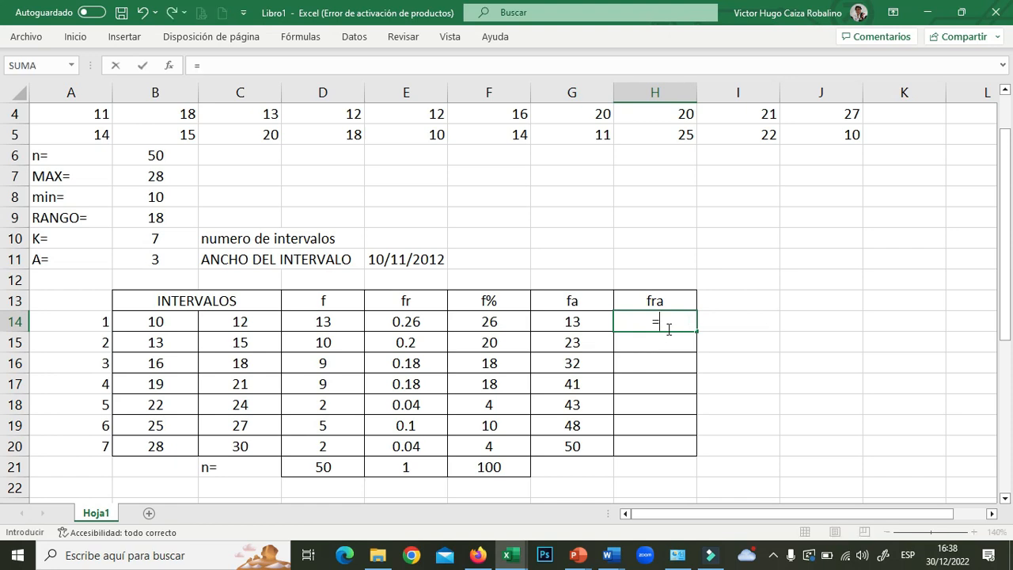
{"action": "left_click", "coordinate": [586, 320]}
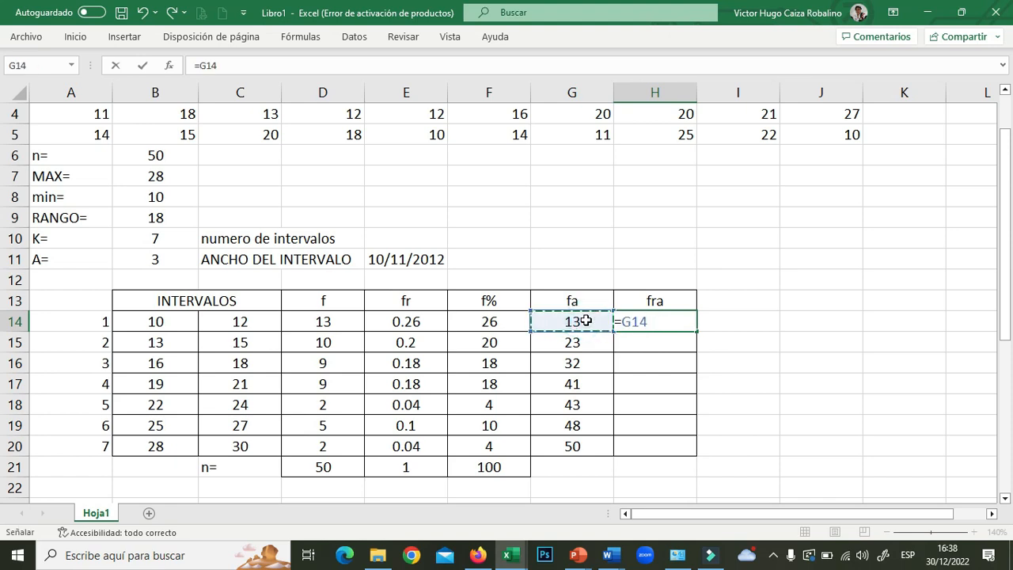
{"action": "type", "text": "/"}
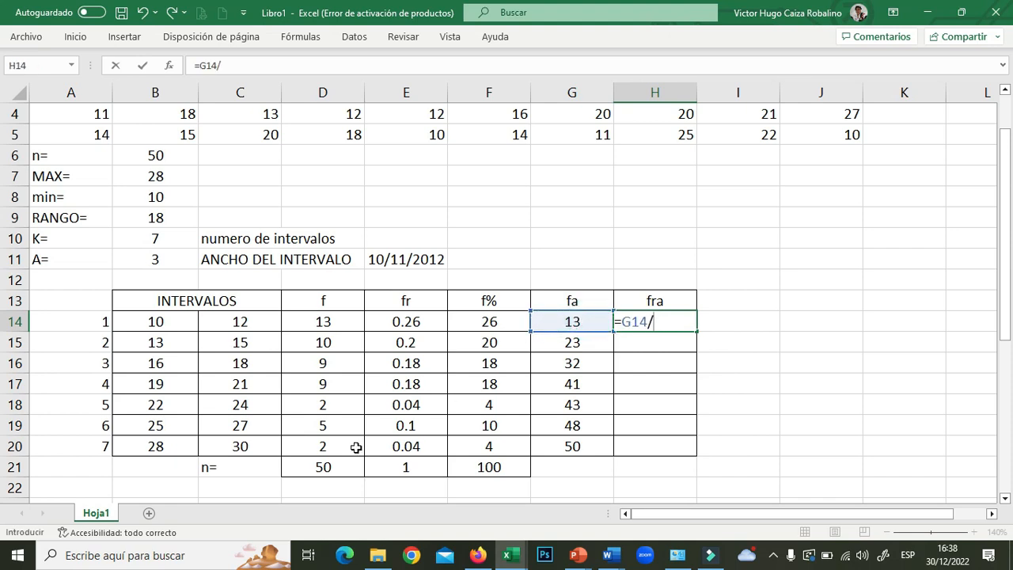
{"action": "left_click", "coordinate": [332, 466]}
{"action": "left_click", "coordinate": [653, 321]}
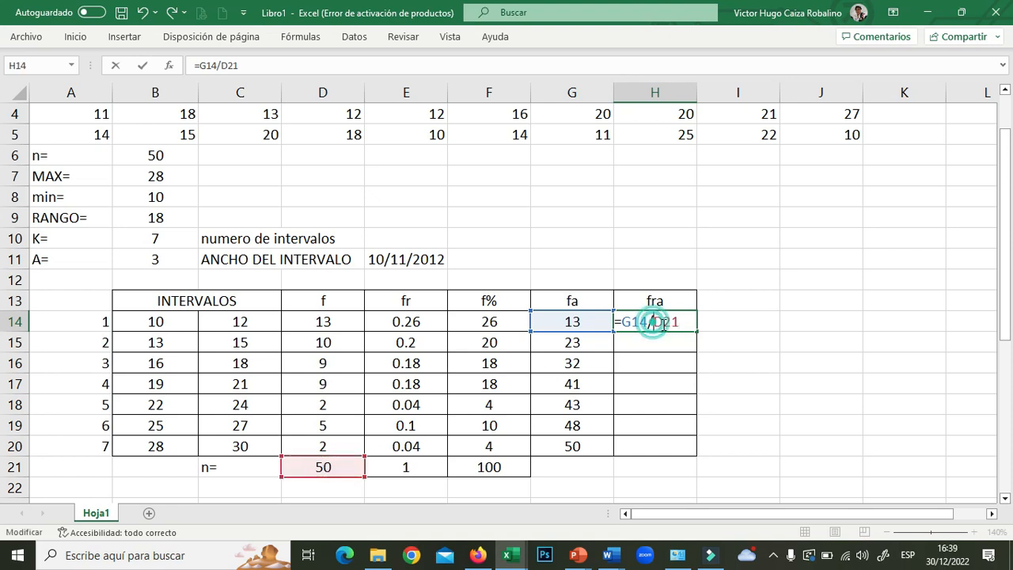
{"action": "type", "text": "$D"}
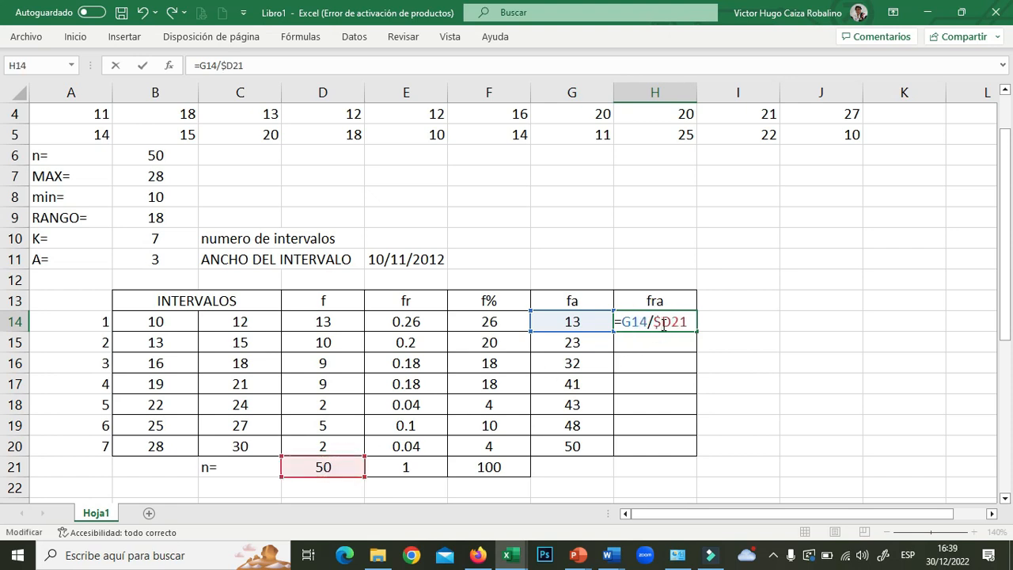
{"action": "type", "text": "$"}
{"action": "key", "text": "Return"}
{"action": "left_click", "coordinate": [665, 324]}
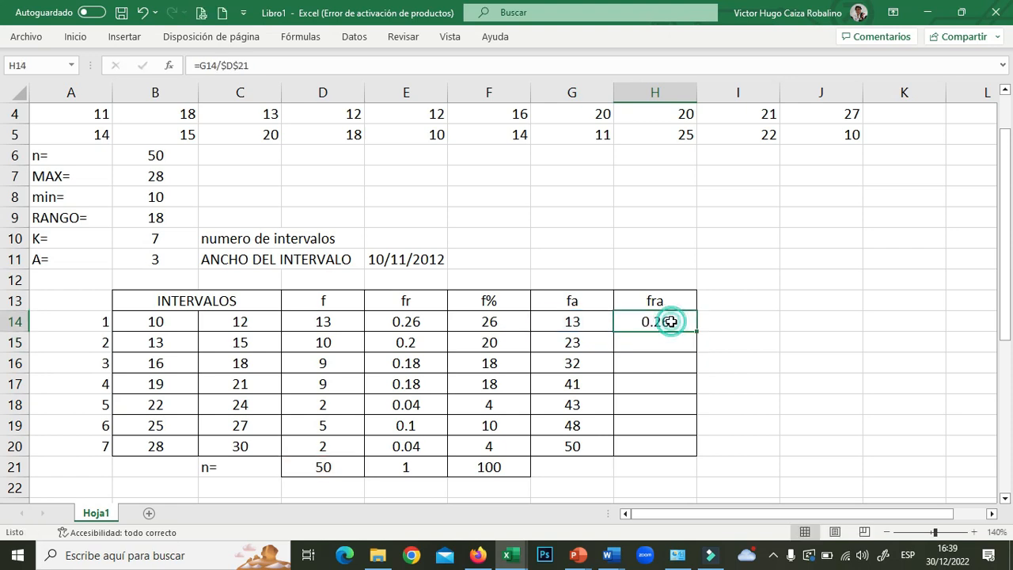
{"action": "left_click_drag", "start_coordinate": [698, 331], "coordinate": [695, 453]}
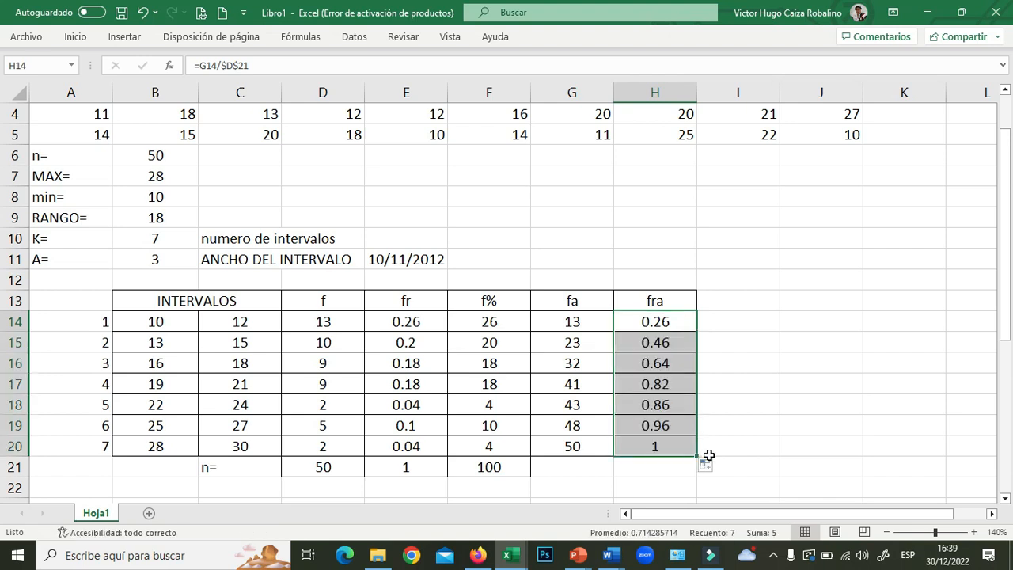
{"action": "left_click", "coordinate": [670, 446]}
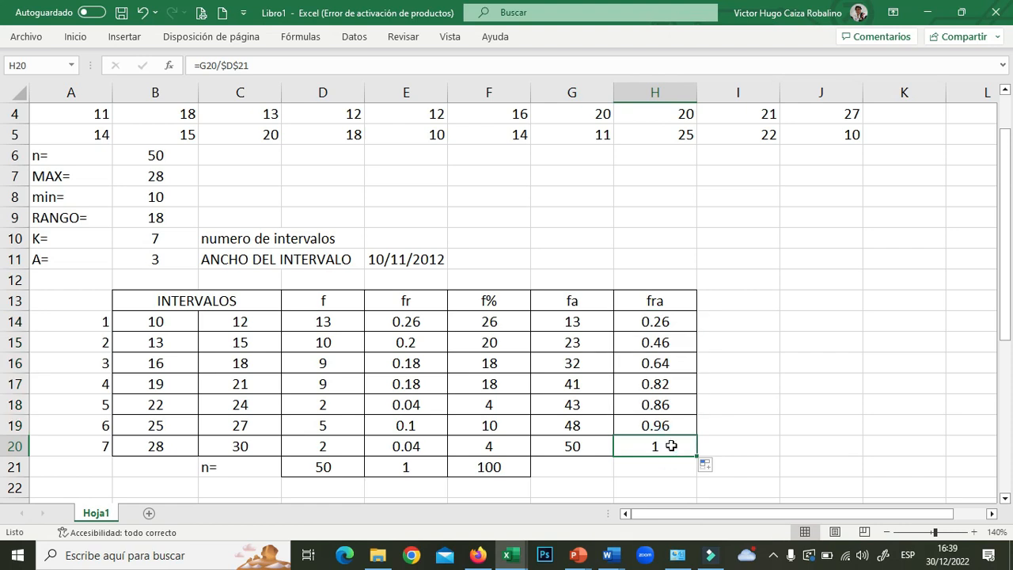
{"action": "left_click", "coordinate": [737, 298]}
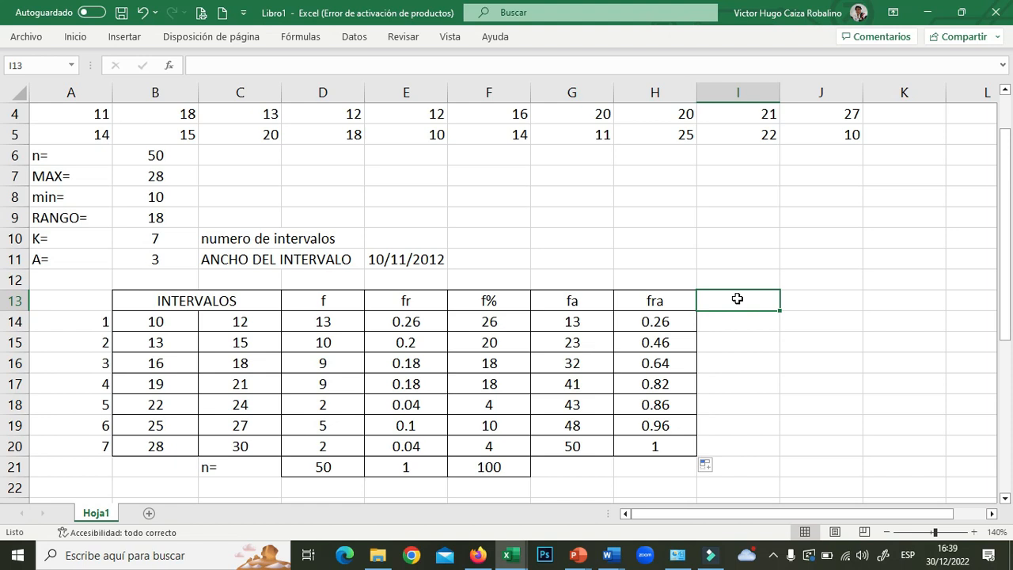
- Head I13 with fra% and enter =H14*100 in I14
{"action": "type", "text": "fra%"}
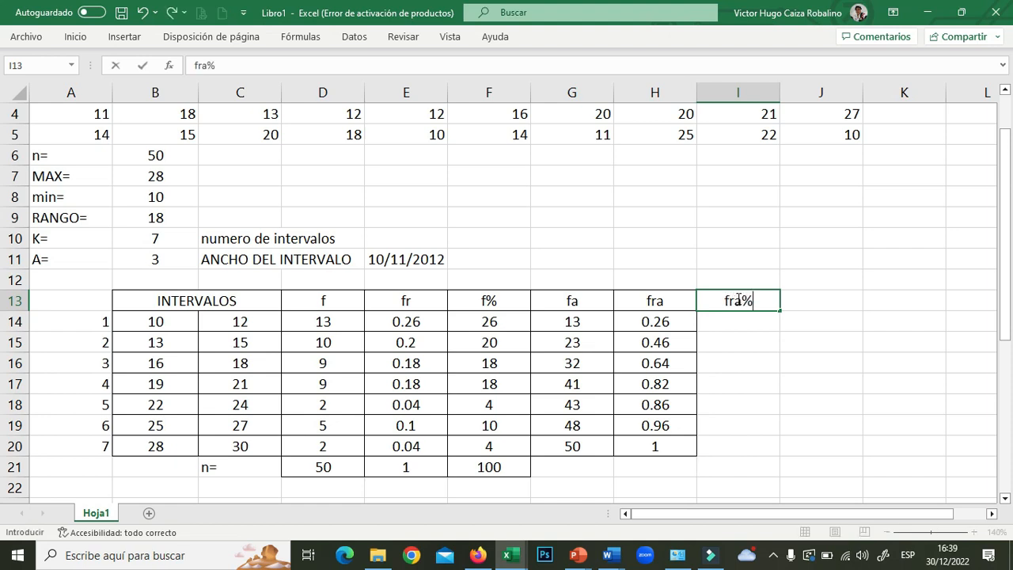
{"action": "key", "text": "Return"}
{"action": "type", "text": "="}
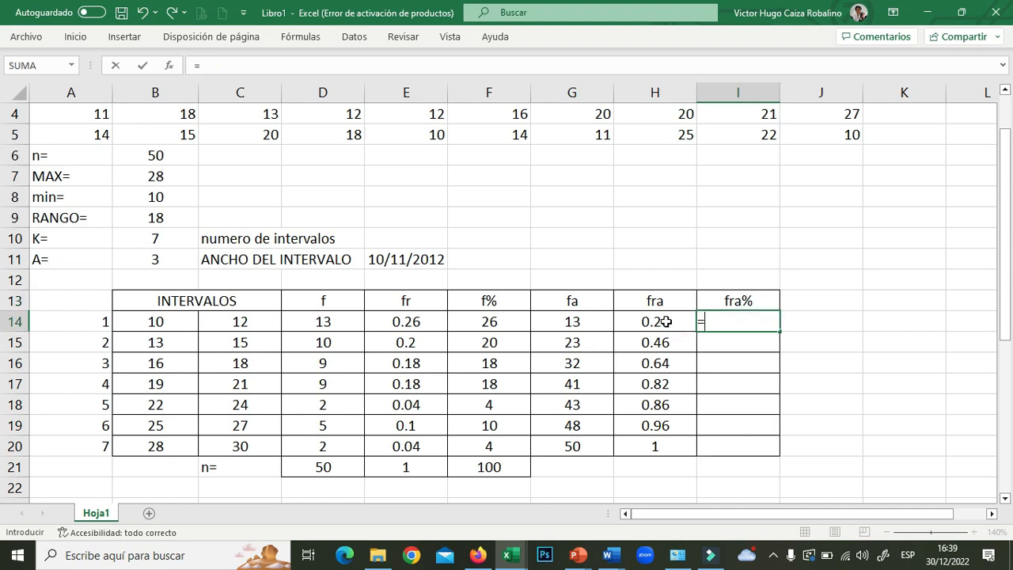
{"action": "left_click", "coordinate": [666, 321]}
{"action": "type", "text": "*100"}
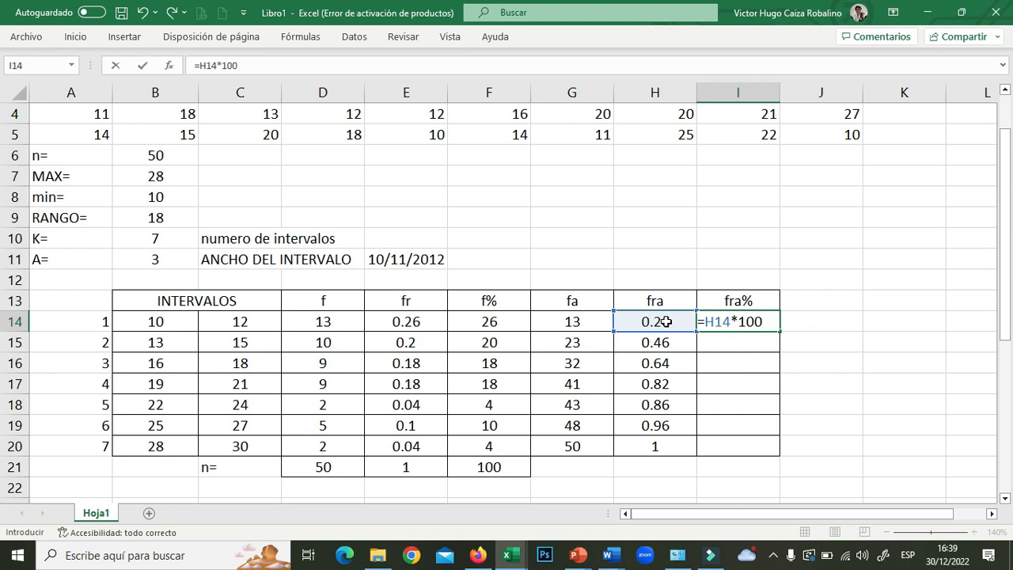
{"action": "key", "text": "Return"}
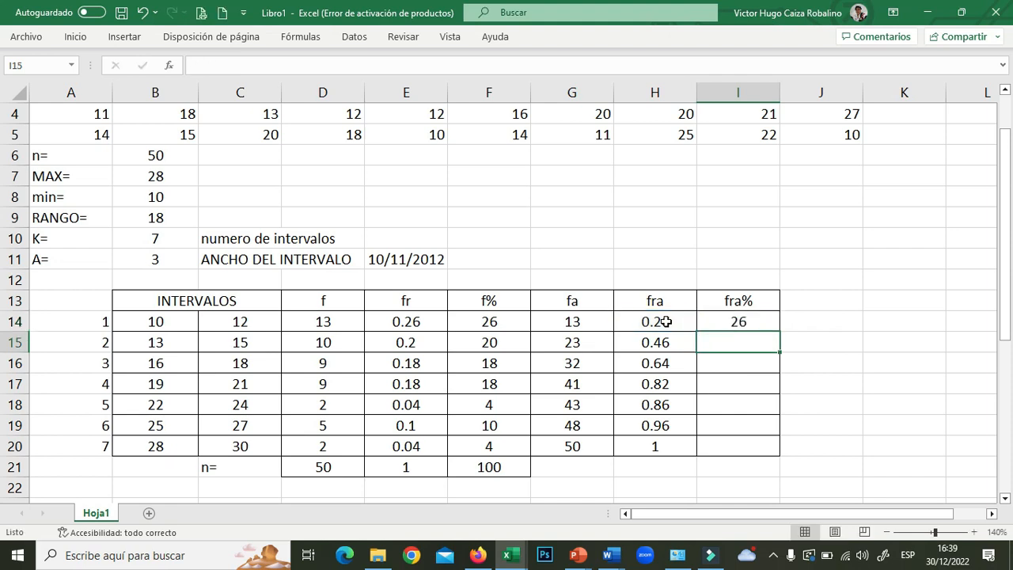
- Fill the fra% formula down to I20 (26 to 100) and select header row B13:I13
{"action": "left_click", "coordinate": [742, 324]}
{"action": "left_click_drag", "start_coordinate": [780, 334], "coordinate": [781, 451]}
{"action": "left_click", "coordinate": [761, 445]}
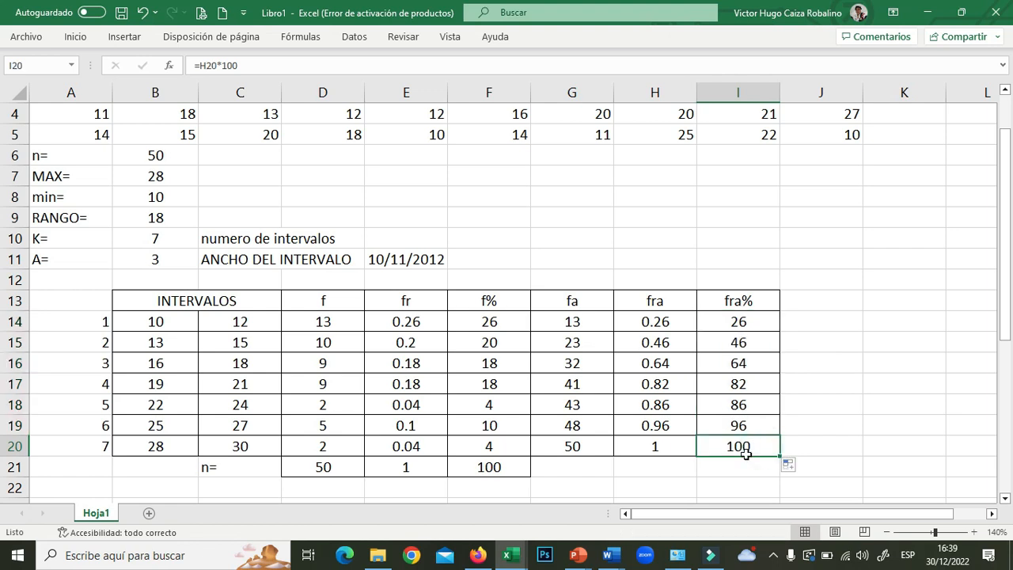
{"action": "left_click_drag", "start_coordinate": [201, 296], "coordinate": [720, 307]}
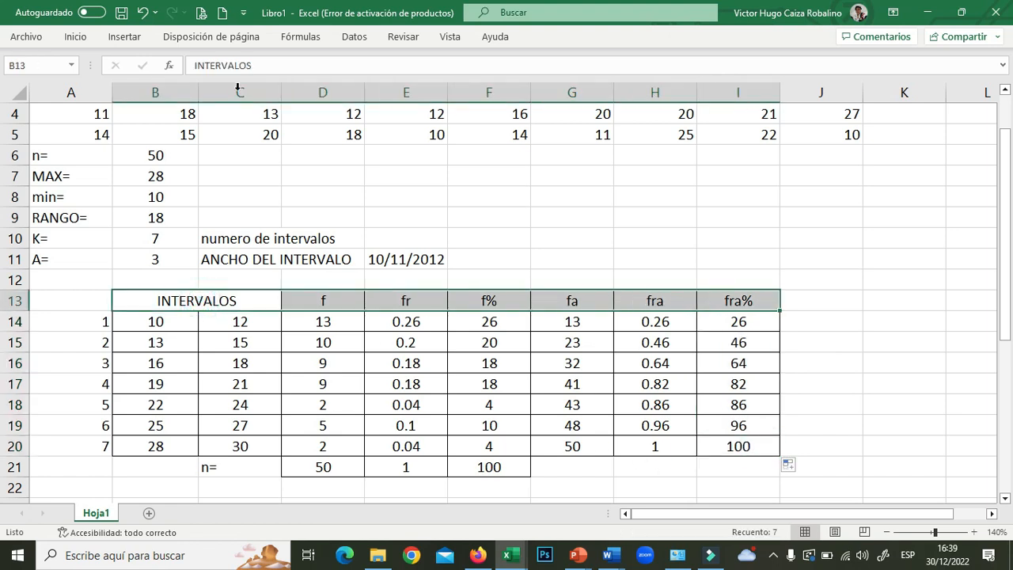
- Shade the header row blue and select the f values D14:D20
{"action": "left_click", "coordinate": [83, 37]}
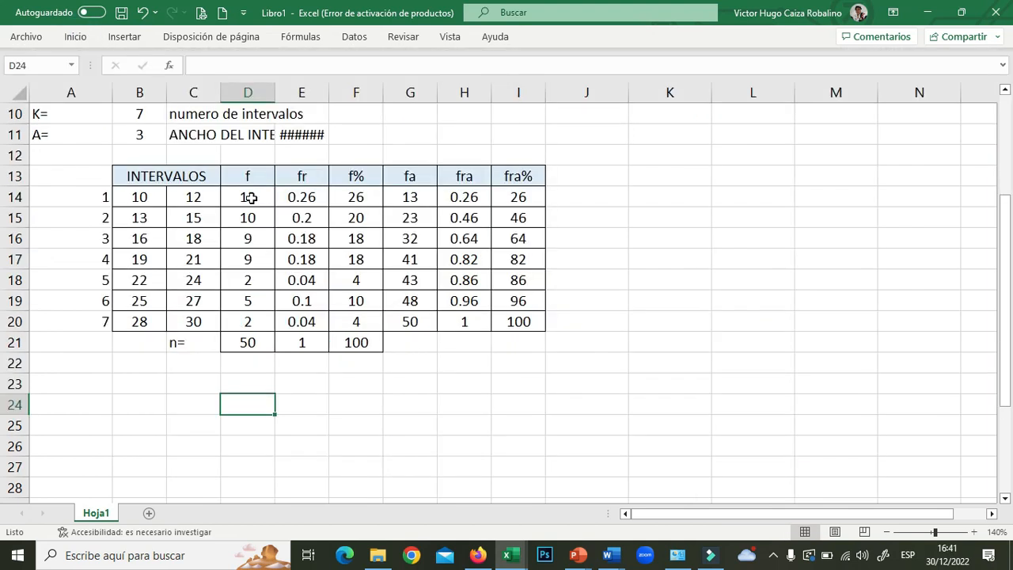
{"action": "left_click", "coordinate": [249, 198]}
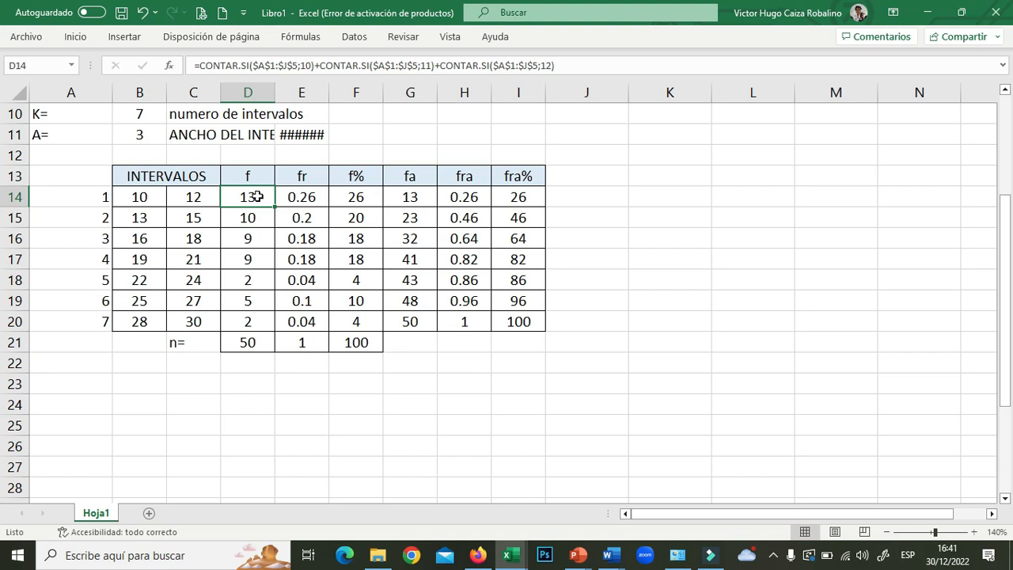
{"action": "left_click_drag", "start_coordinate": [252, 198], "coordinate": [248, 321]}
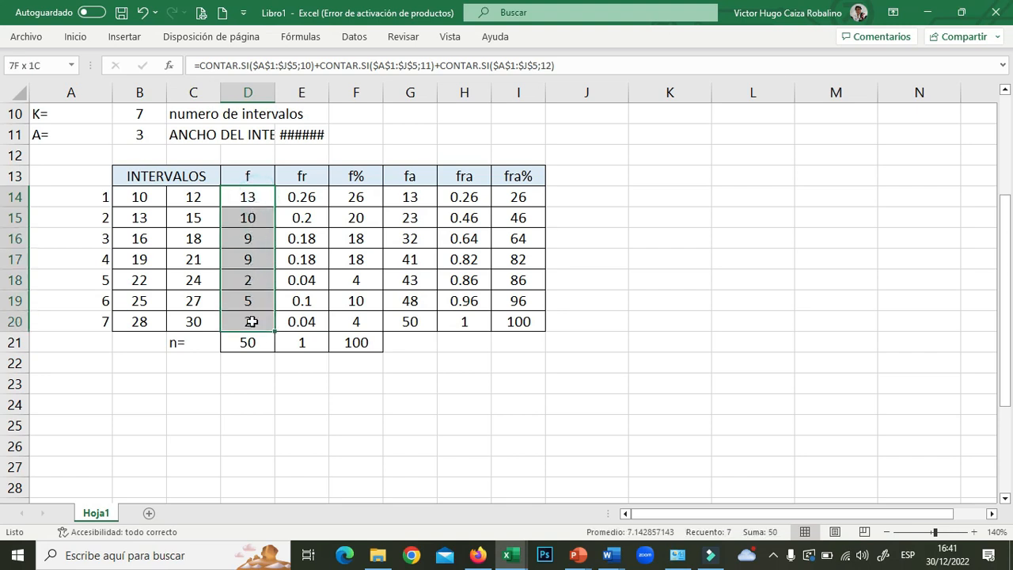
- Insert a Circular pie chart from Gráficos recomendados and size it beside the table
{"action": "left_click", "coordinate": [124, 37]}
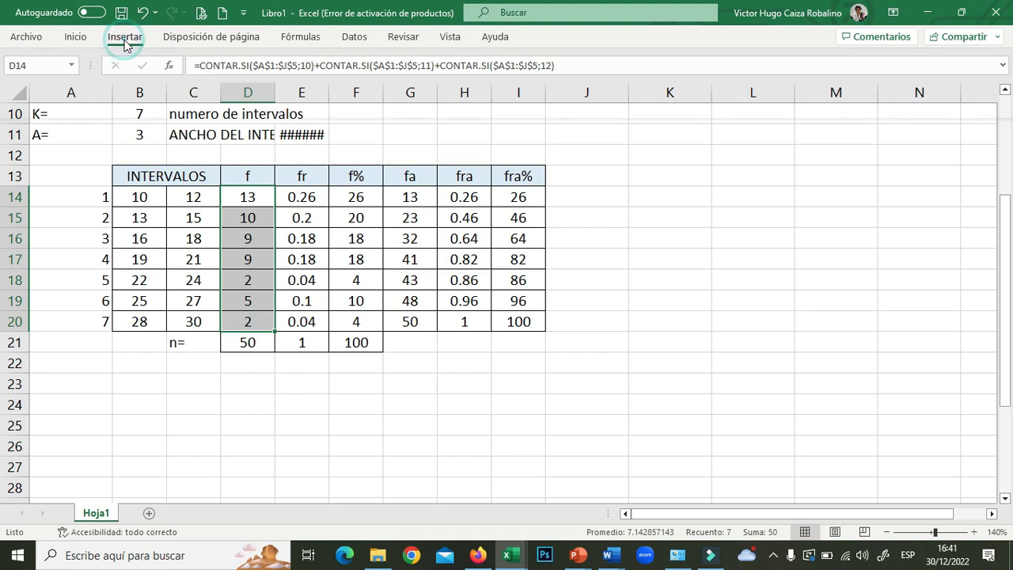
{"action": "left_click", "coordinate": [344, 93]}
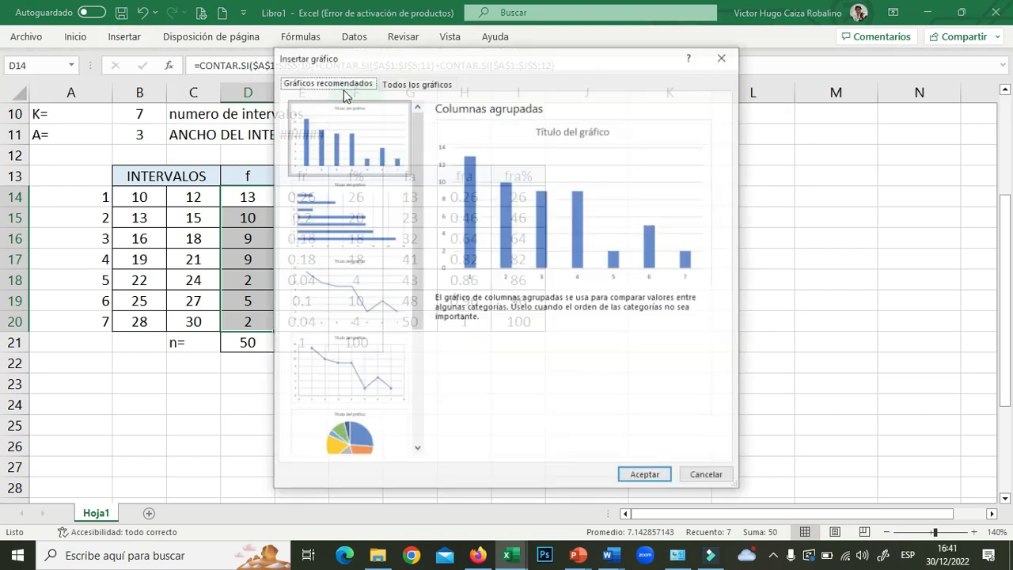
{"action": "scroll", "coordinate": [353, 322], "scroll_direction": "down", "scroll_amount": 3}
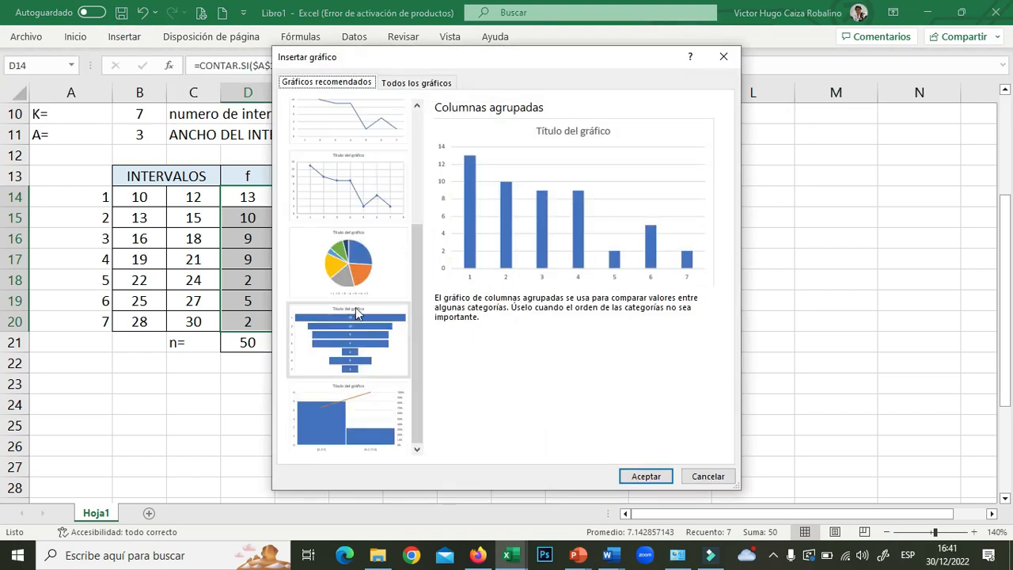
{"action": "left_click", "coordinate": [358, 263]}
{"action": "double_click", "coordinate": [358, 263]}
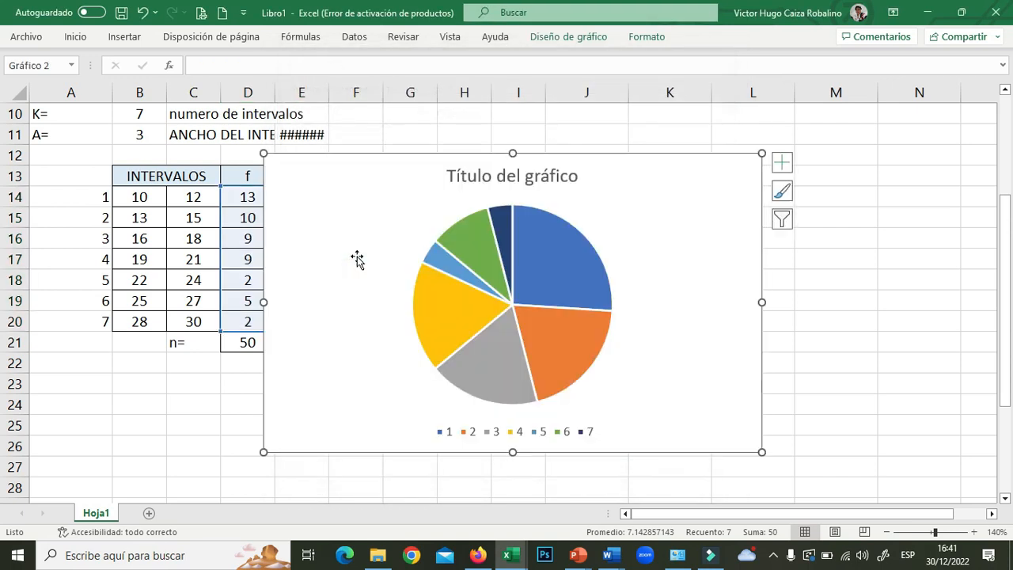
{"action": "left_click_drag", "start_coordinate": [358, 162], "coordinate": [570, 161]}
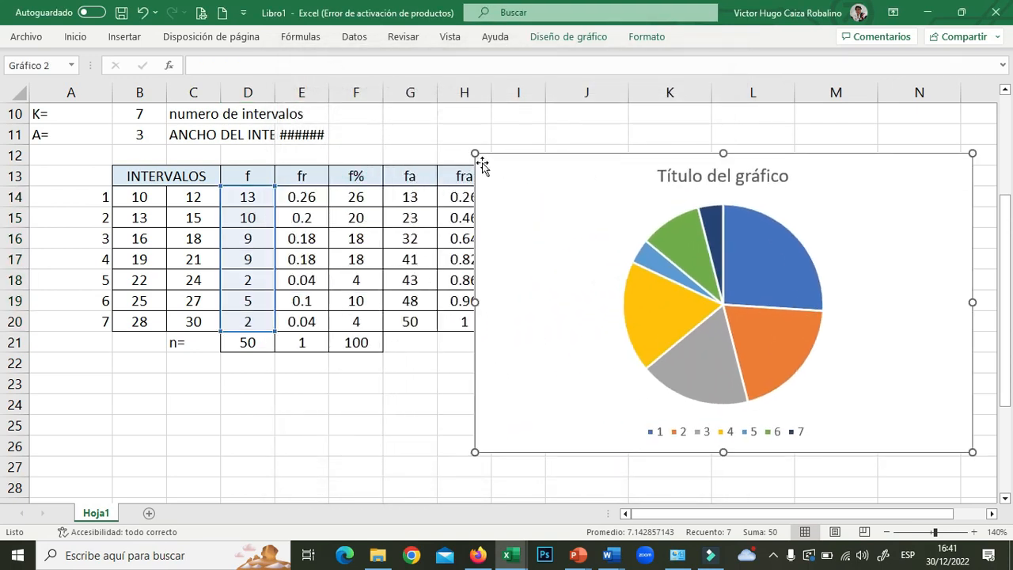
{"action": "left_click_drag", "start_coordinate": [475, 153], "coordinate": [555, 207]}
{"action": "left_click_drag", "start_coordinate": [640, 285], "coordinate": [638, 238]}
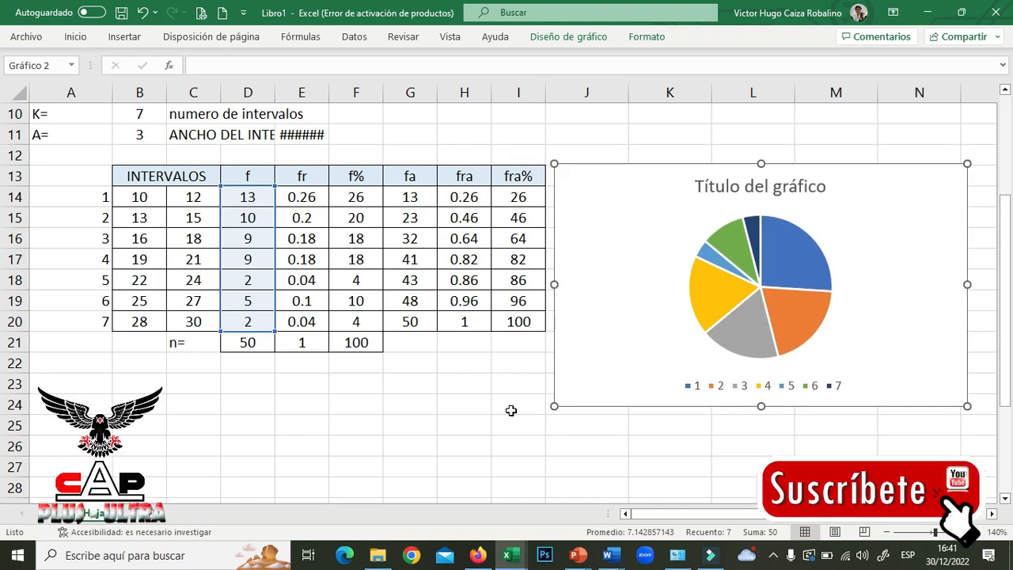